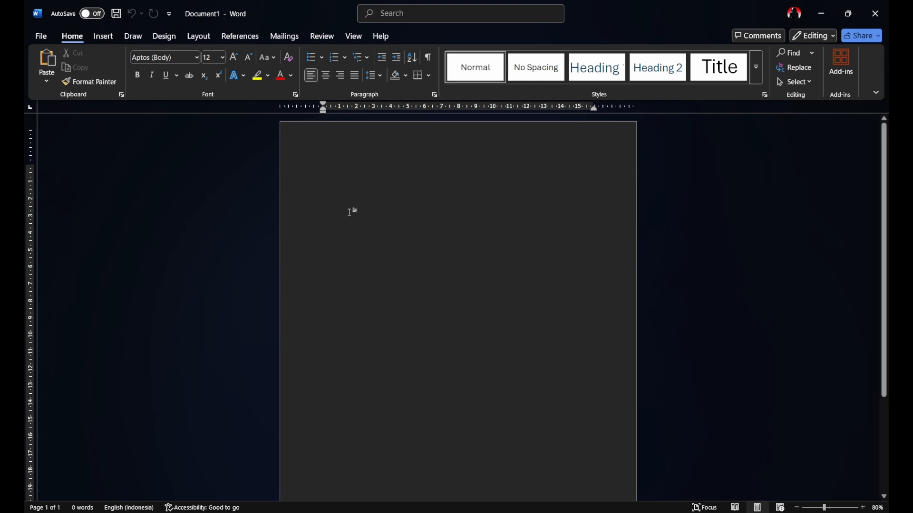
Step: Write "Hello Word" on the first line of the blank document
type("HE")
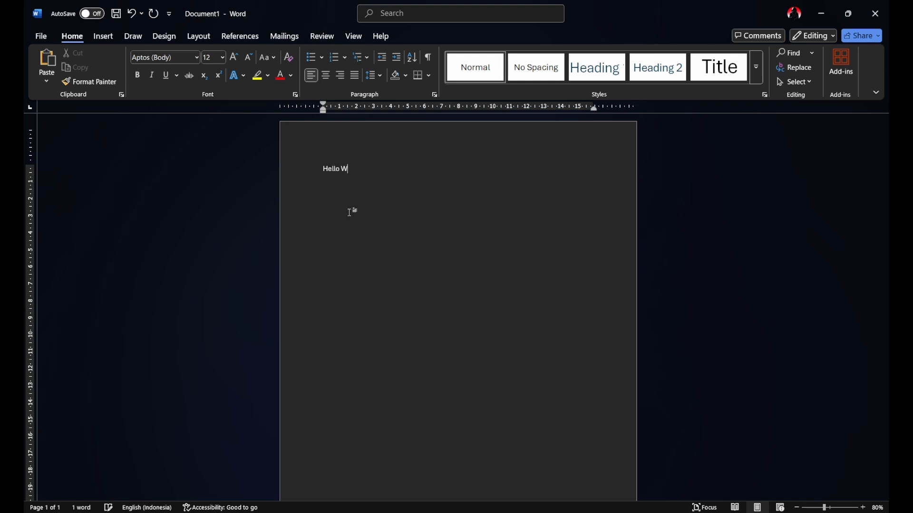
type("llo Word")
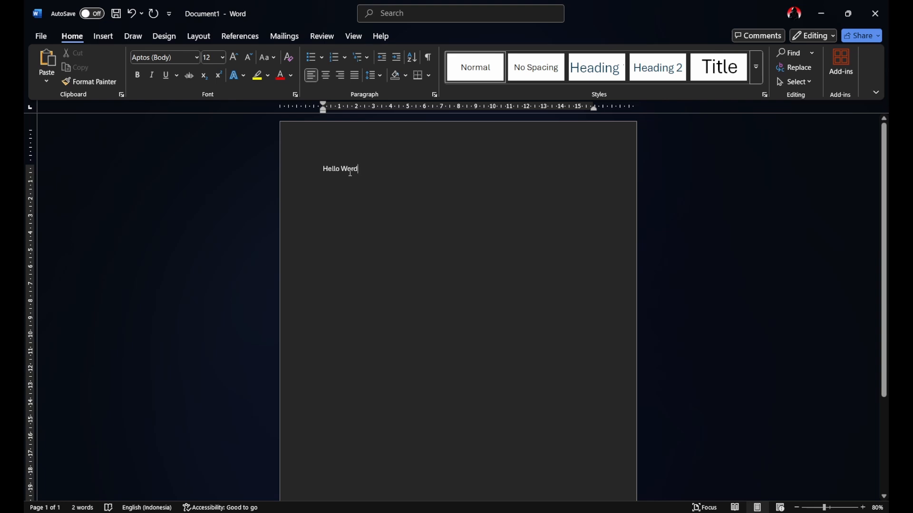
key("Home")
left_click(862, 508)
left_click(862, 508)
scroll(259, 173, "up", 2)
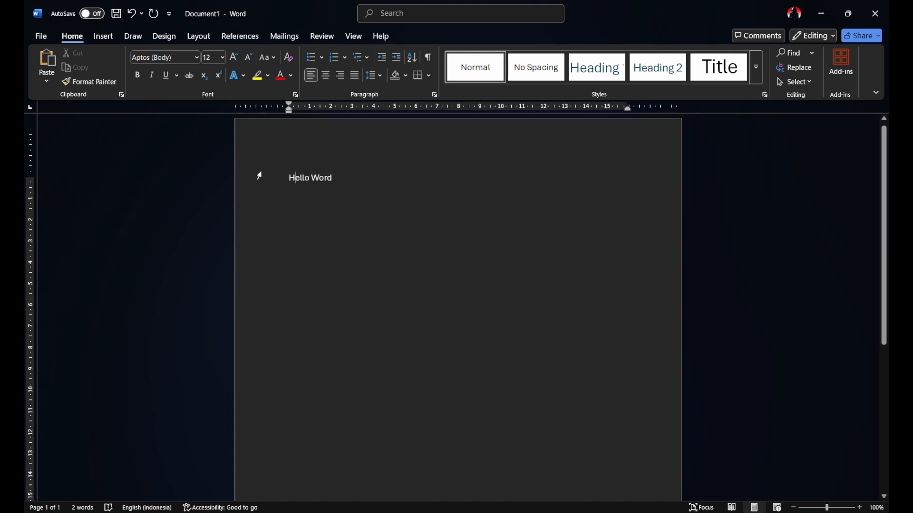
Step: Change the font of the "Hello Word" line to Trajan Pro
left_click_drag(387, 181, 258, 179)
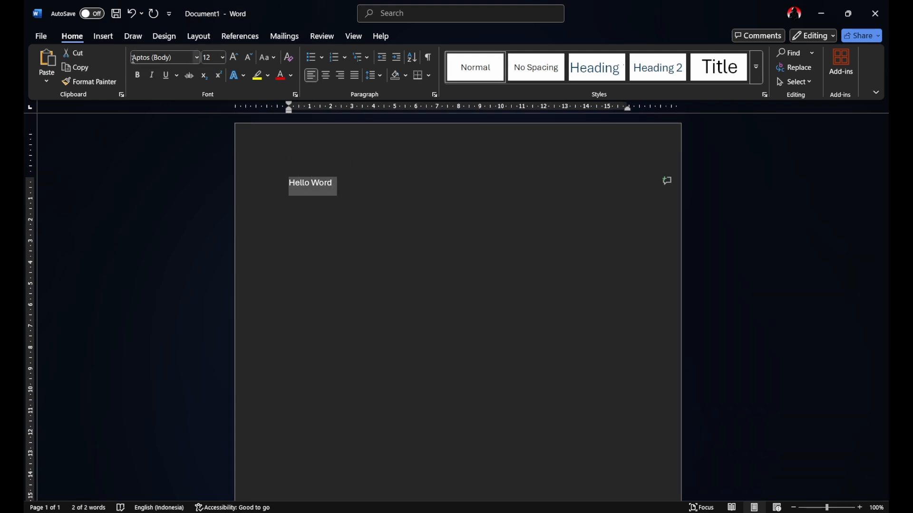
left_click(197, 58)
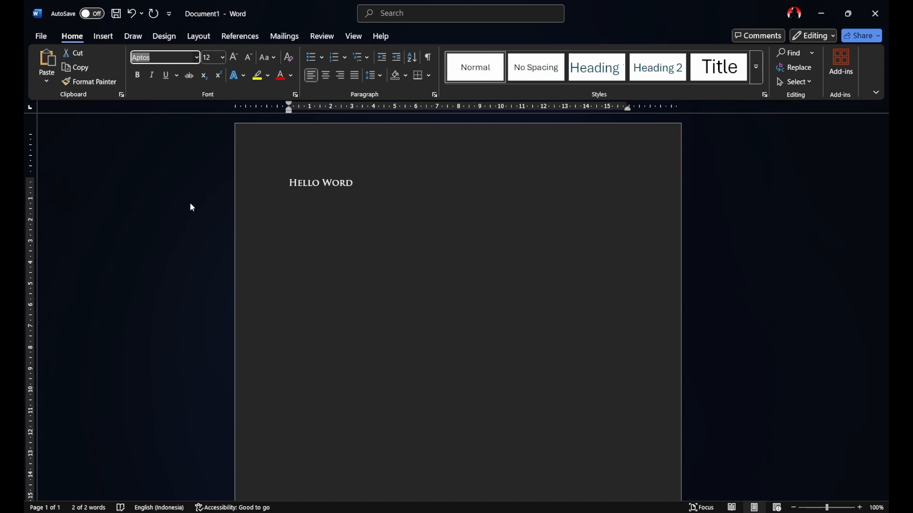
left_click(197, 128)
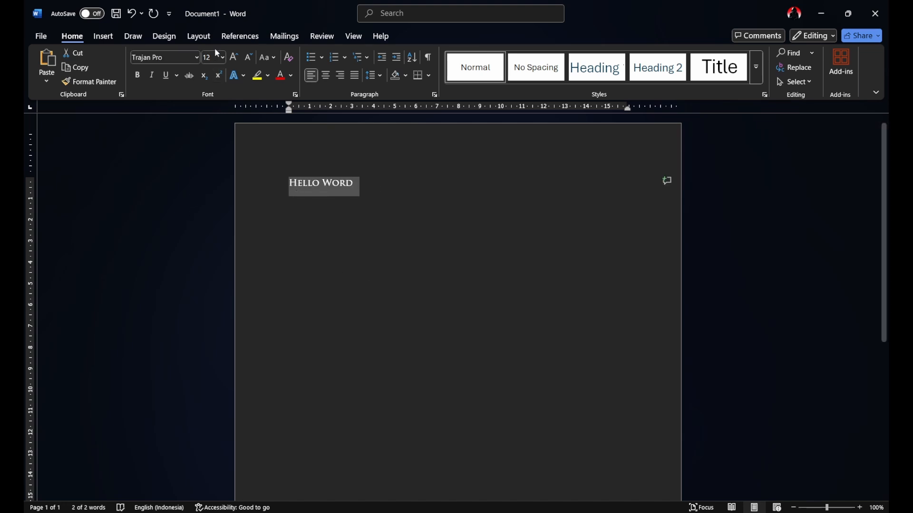
Step: Set the font of the "Hello Word" line to Times New Roman
left_click(197, 58)
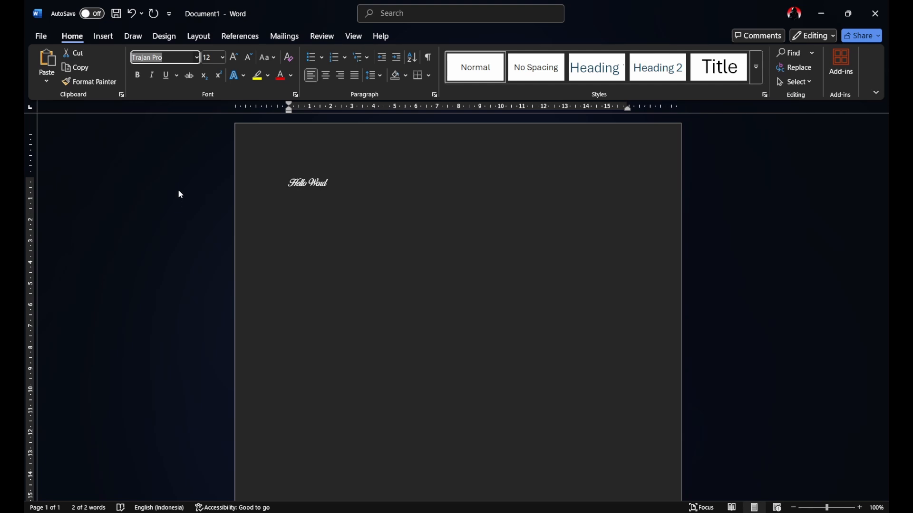
key("Escape")
type("Tim")
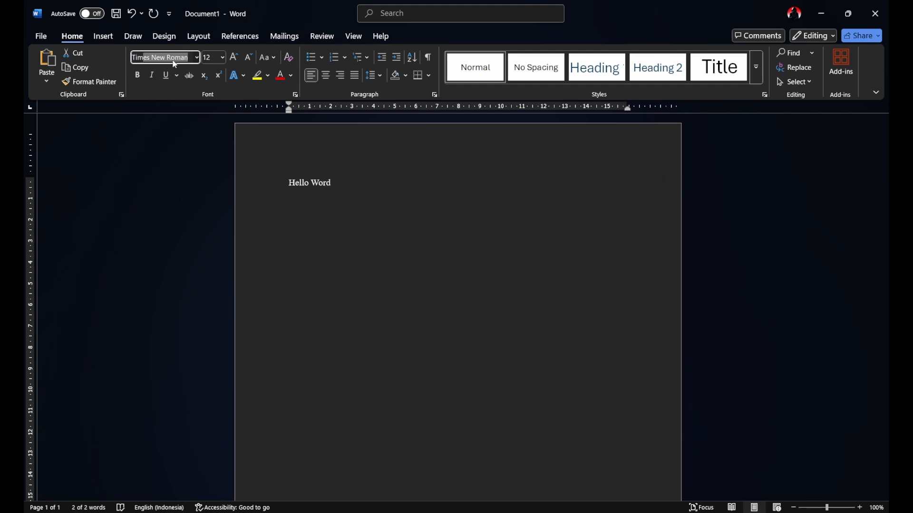
type("e")
key("Return")
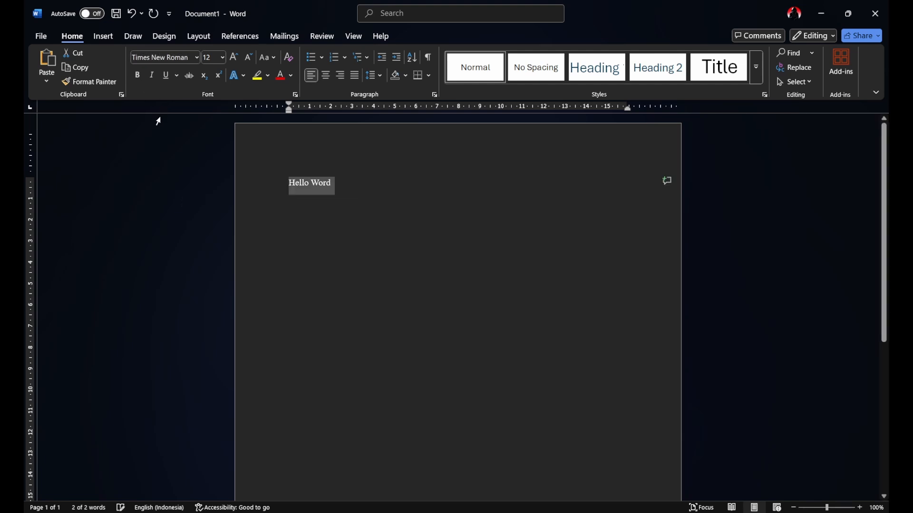
left_click(444, 204)
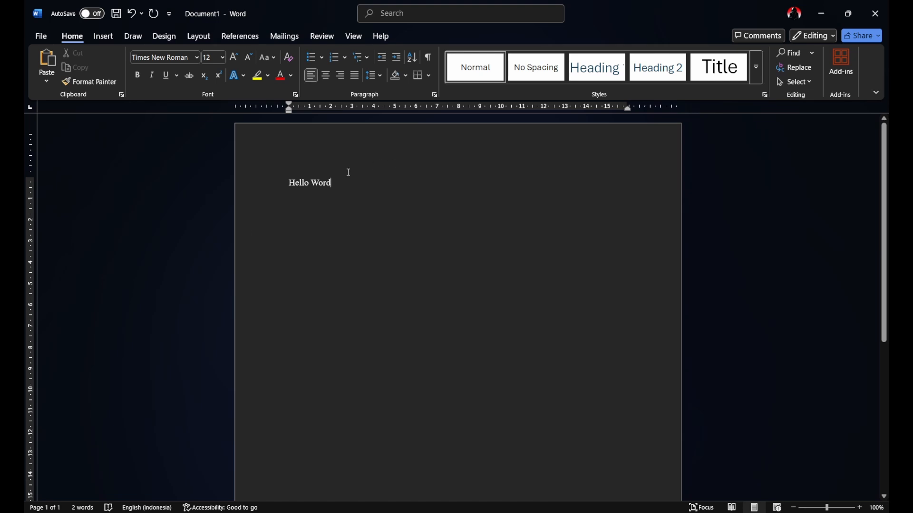
Step: Set the font size of the "Hello Word" line to 22
left_click(258, 179)
left_click(334, 183)
left_click(246, 187)
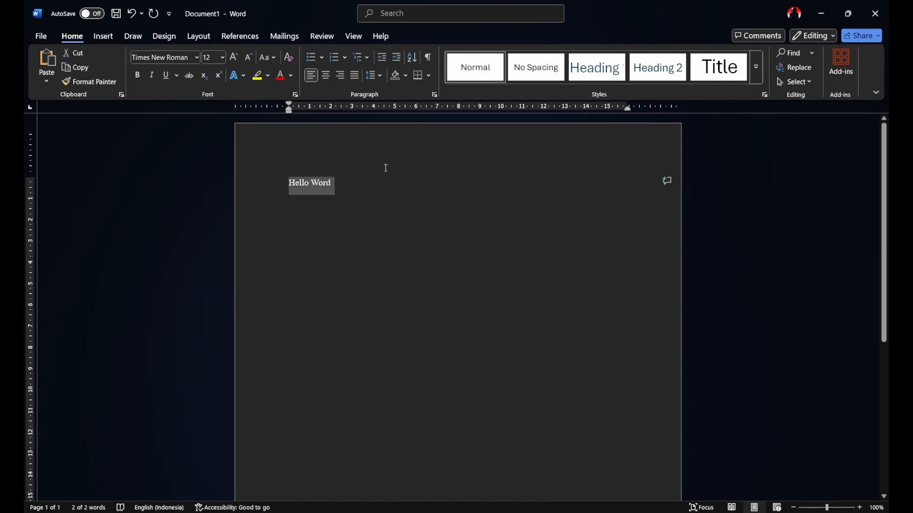
left_click(225, 63)
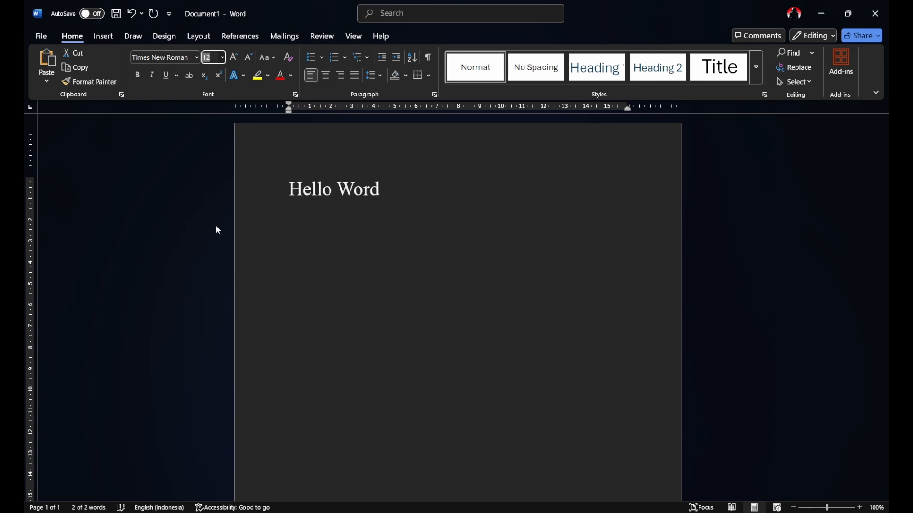
left_click(214, 191)
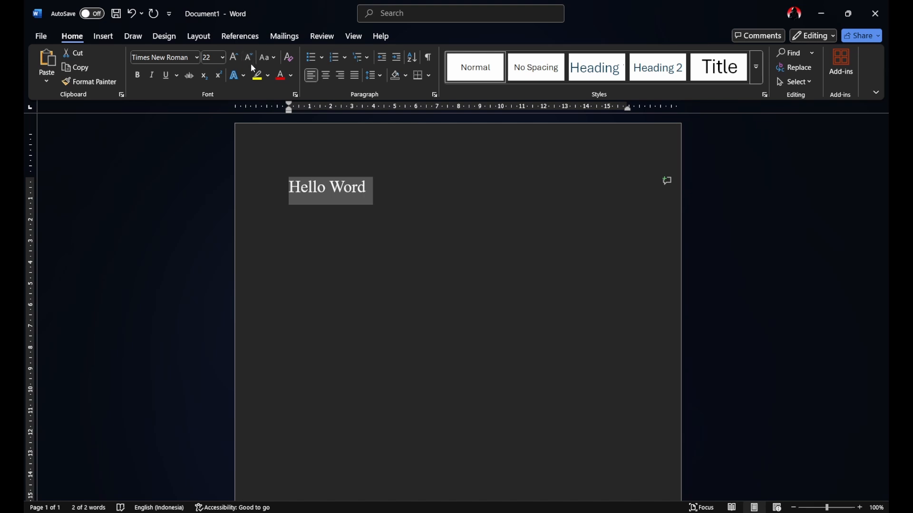
Step: Enlarge the selected "Hello Word" text step by step to size 72
left_click(235, 56)
left_click(235, 56)
left_click(234, 56)
left_click(233, 55)
left_click(233, 56)
left_click(233, 56)
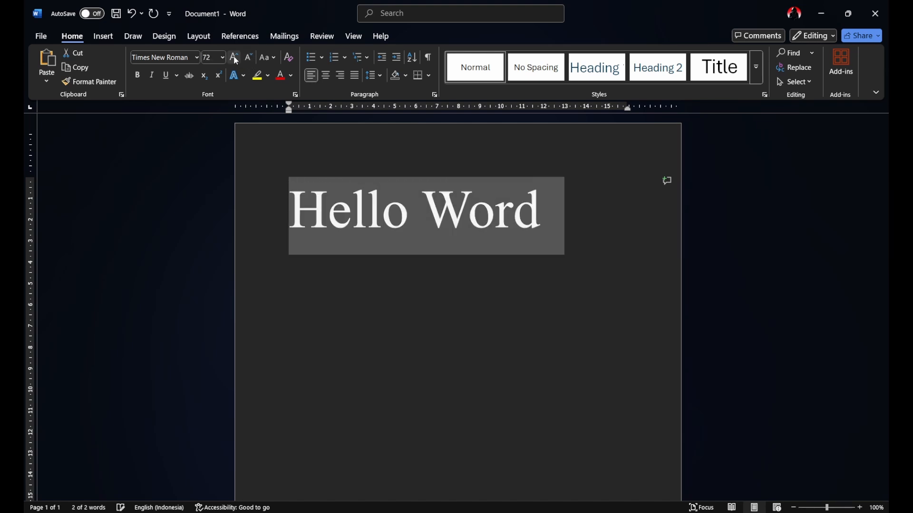
Step: Shrink the selected "Hello Word" text step by step to size 20
left_click(249, 59)
left_click(250, 58)
left_click(250, 58)
left_click(249, 58)
left_click(250, 58)
left_click(250, 58)
left_click(250, 58)
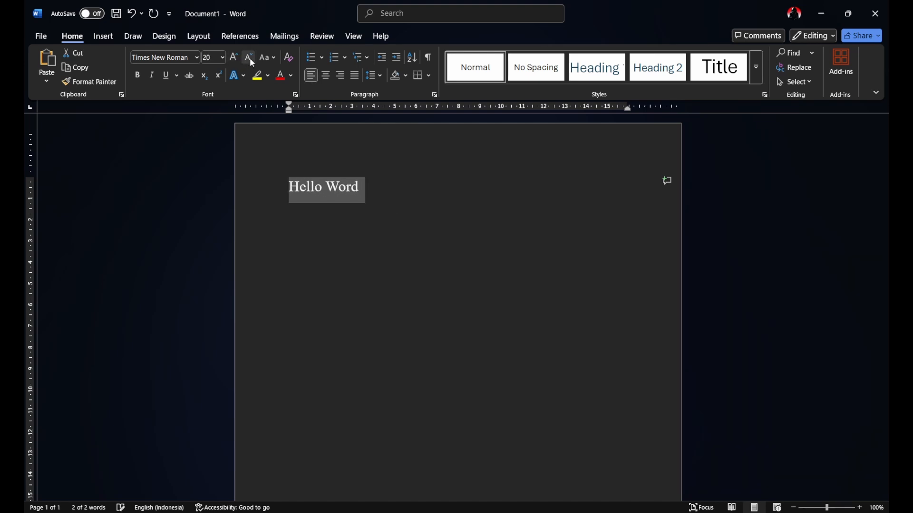
Step: Adjust the selected "Hello Word" text in single size increments to size 28
left_click(238, 57)
left_click(238, 57)
left_click(238, 56)
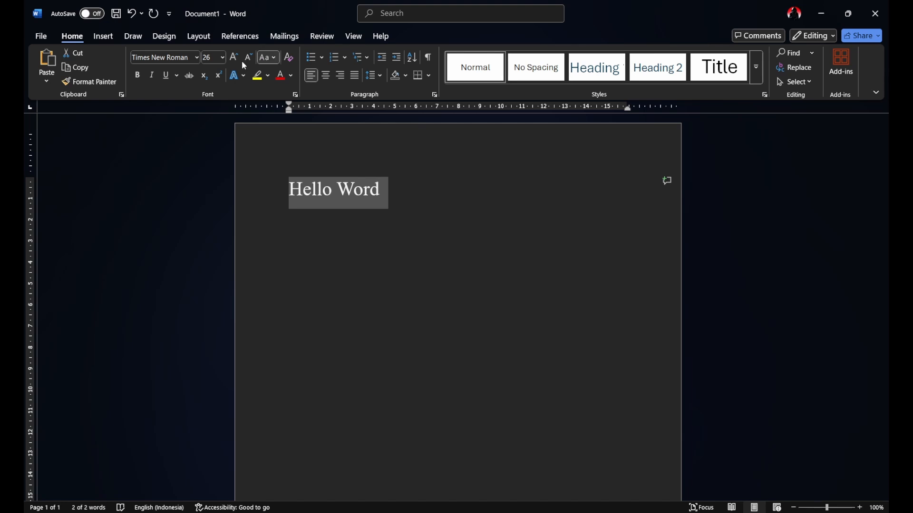
left_click(244, 60)
left_click(235, 60)
left_click(240, 59)
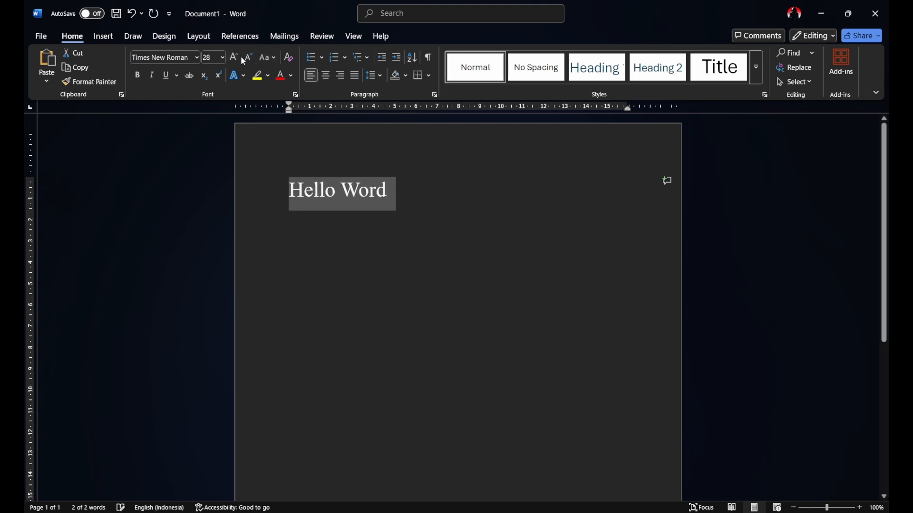
left_click(431, 219)
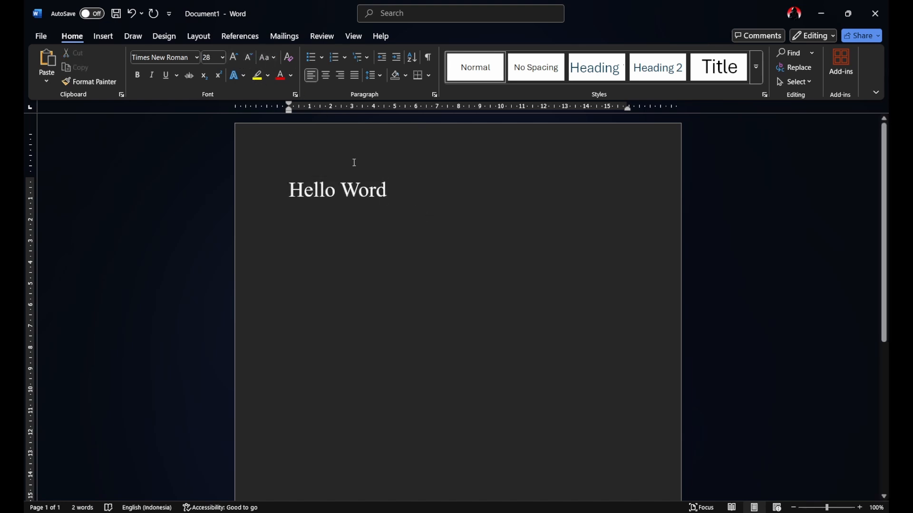
Step: Make the entire "Hello Word" line bold
left_click_drag(407, 200, 289, 198)
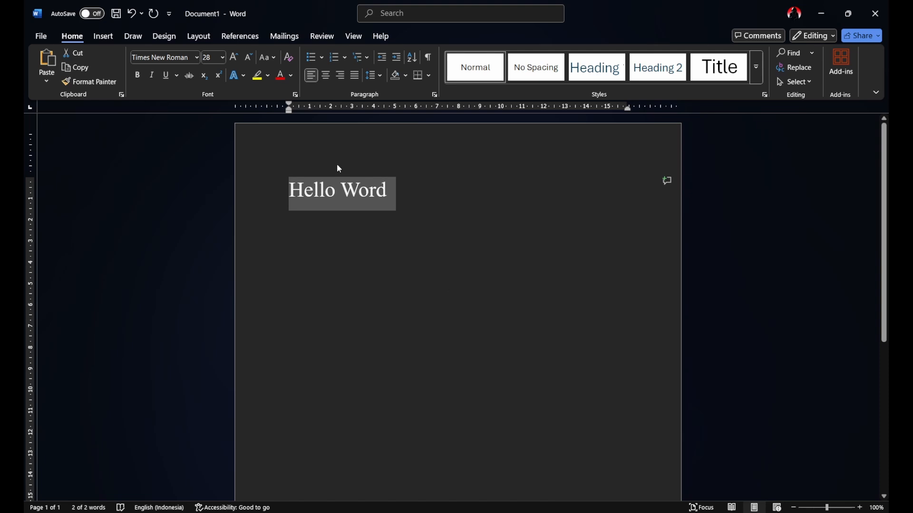
left_click(138, 76)
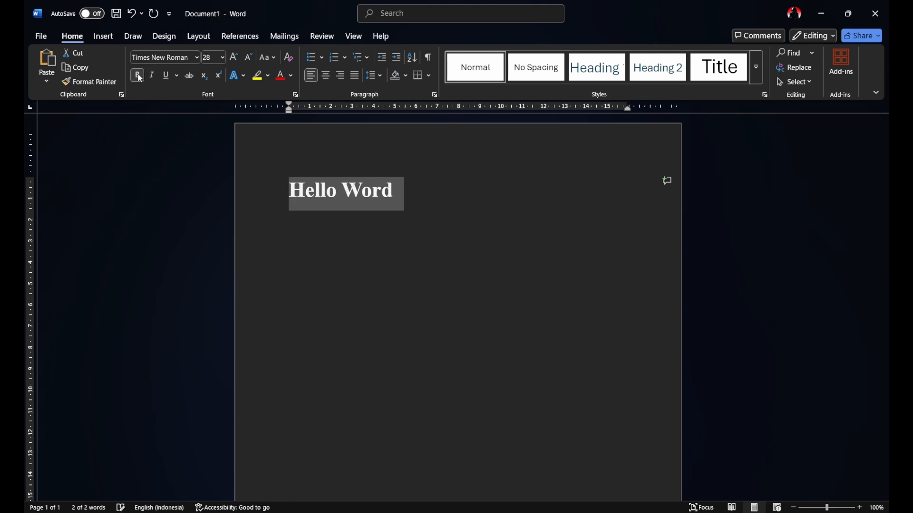
left_click(361, 191)
left_click(423, 191)
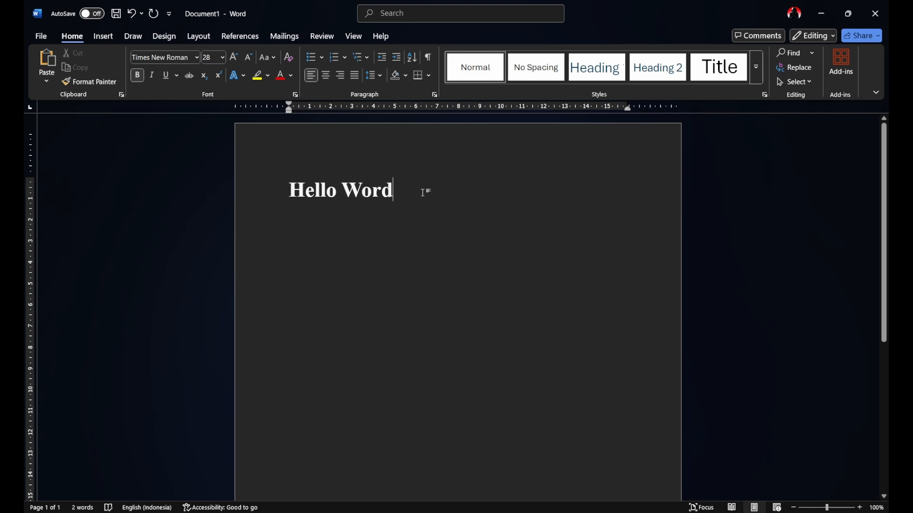
Step: Add a second line below with bold turned off, reading "Hello Word"
key("Return")
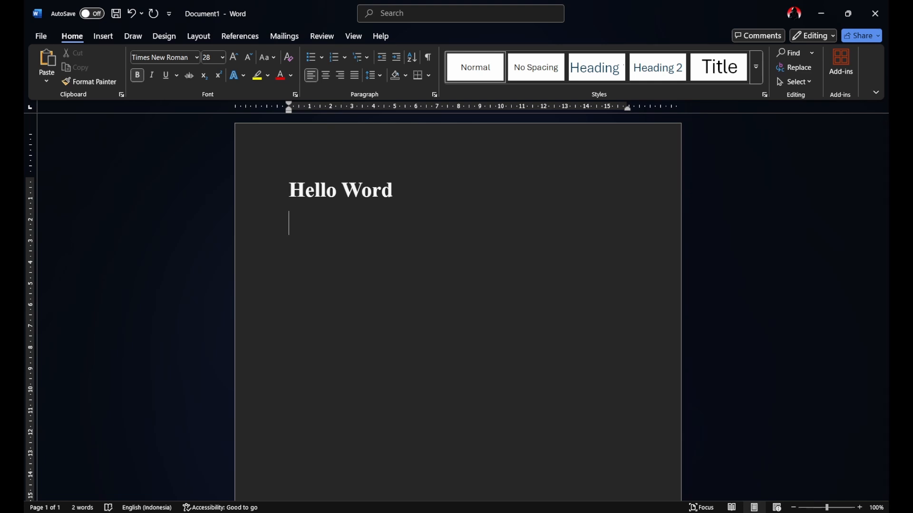
left_click(138, 77)
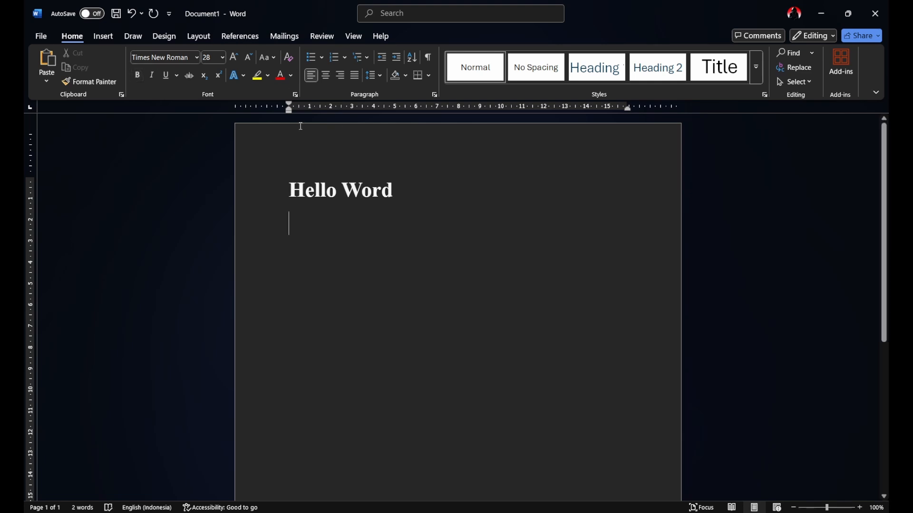
type("Hellp")
key("BackSpace")
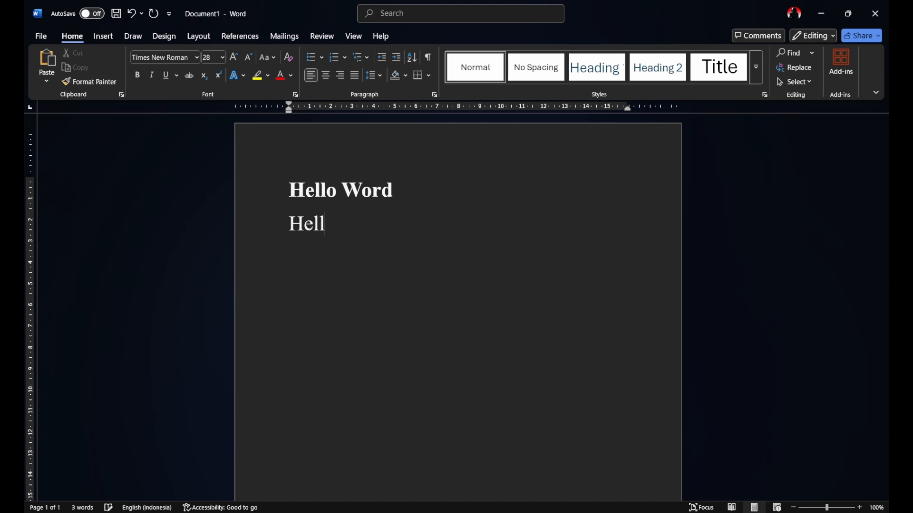
type("o Word")
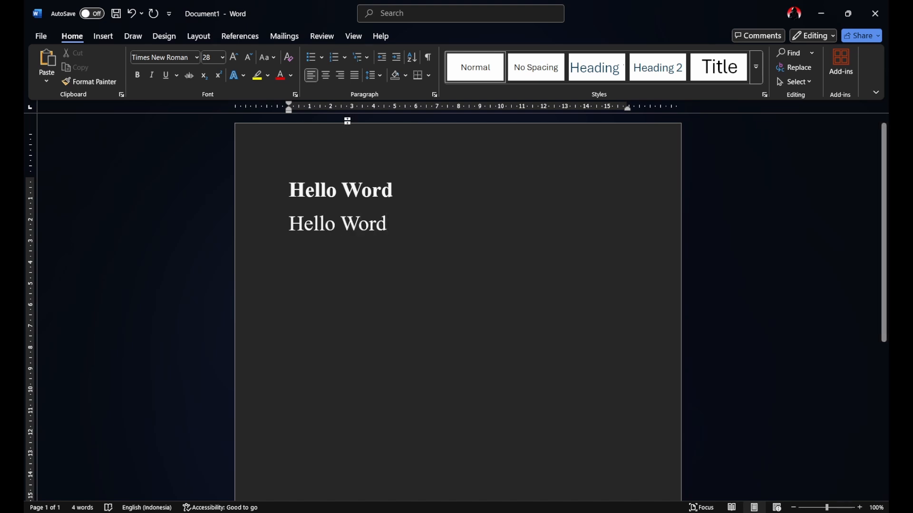
left_click(328, 191)
left_click(315, 223)
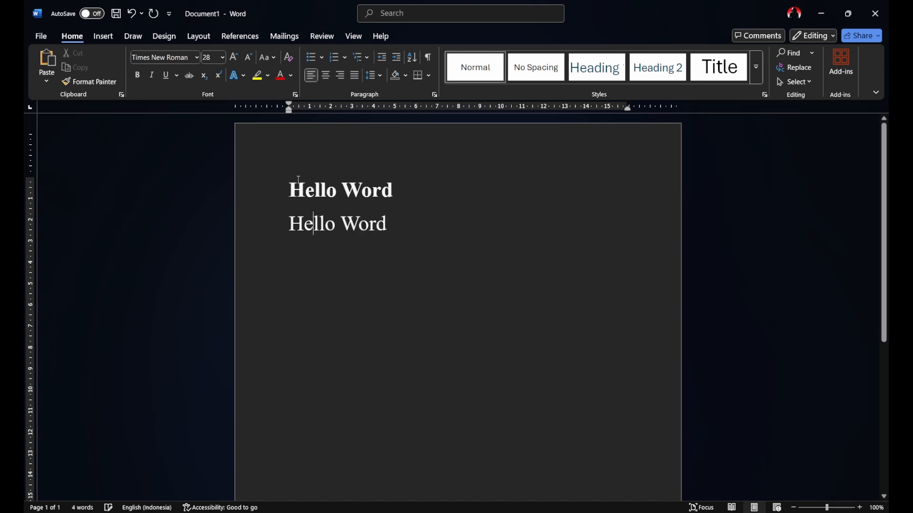
left_click(291, 189)
left_click(304, 222)
left_click(305, 191)
left_click(309, 223)
Step: Italicize the whole second "Hello Word" line
left_click_drag(396, 223, 289, 224)
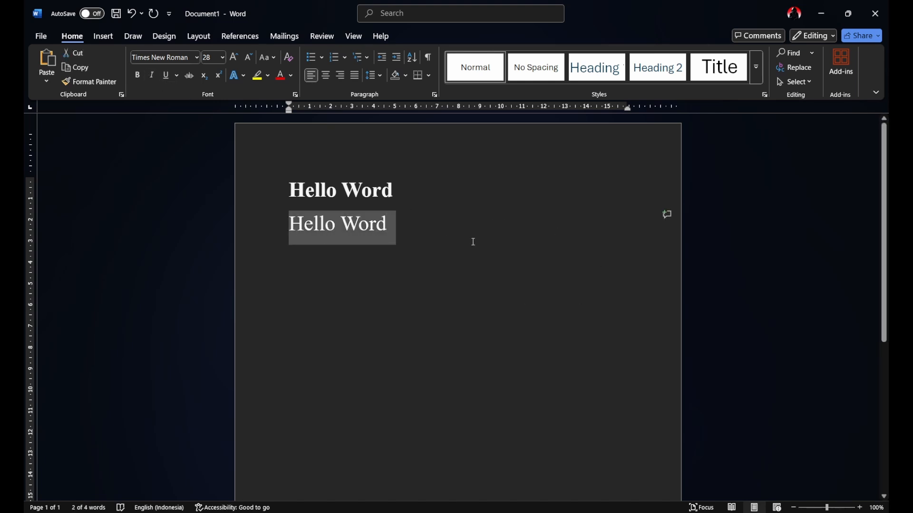
left_click(150, 77)
left_click(446, 238)
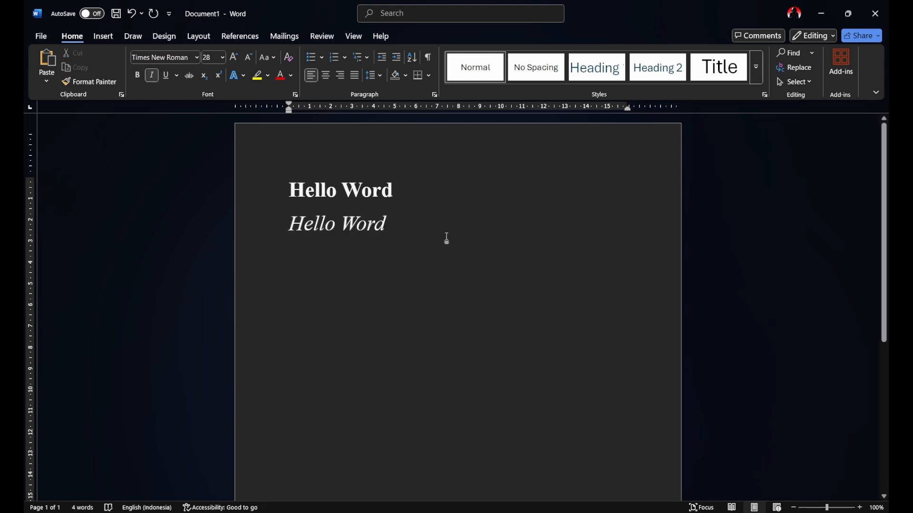
Step: Copy the italic "Hello Word" line and paste it onto a new third line
triple_click(446, 238)
key("ctrl+c")
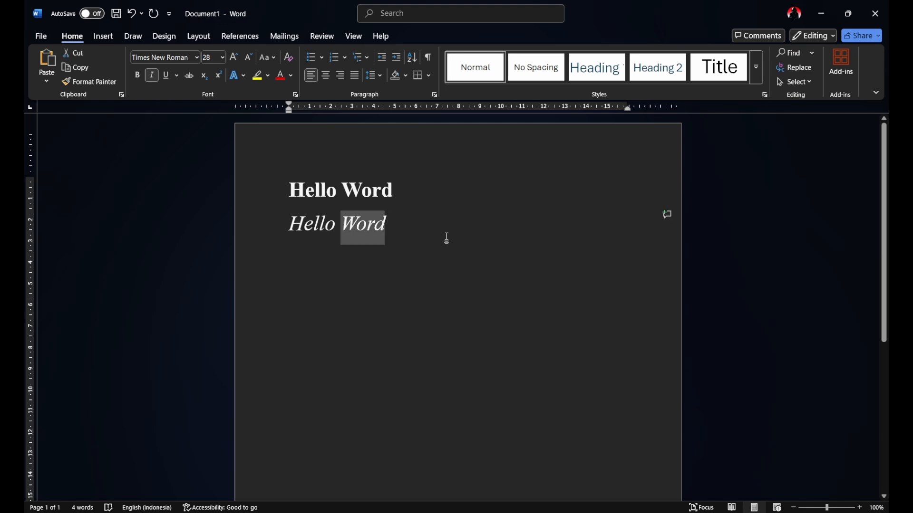
left_click(447, 237)
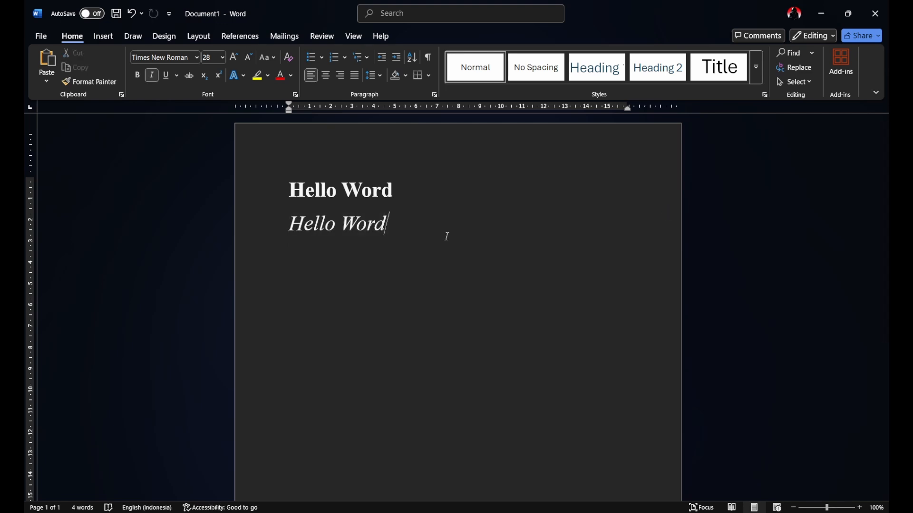
key("Return")
key("ctrl+v")
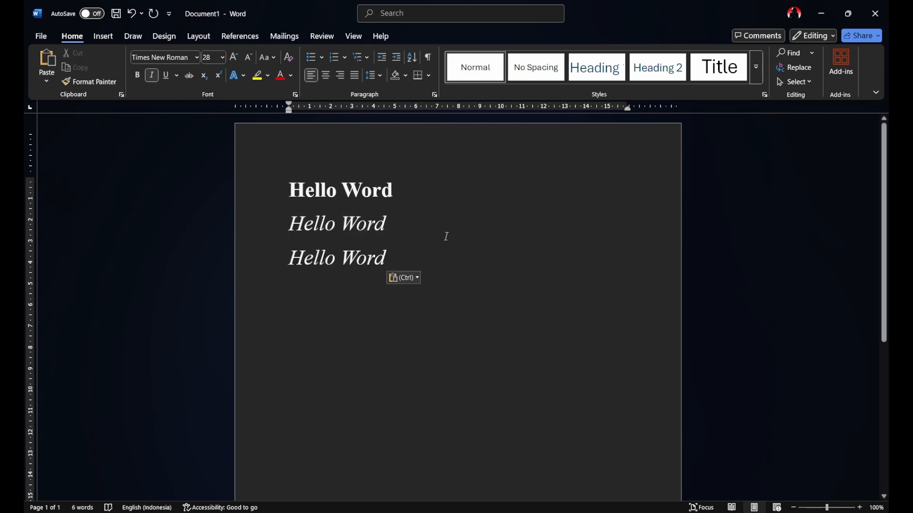
Step: Remove the italics from the third "Hello Word" line and underline it instead
triple_click(387, 257)
key("ctrl+i")
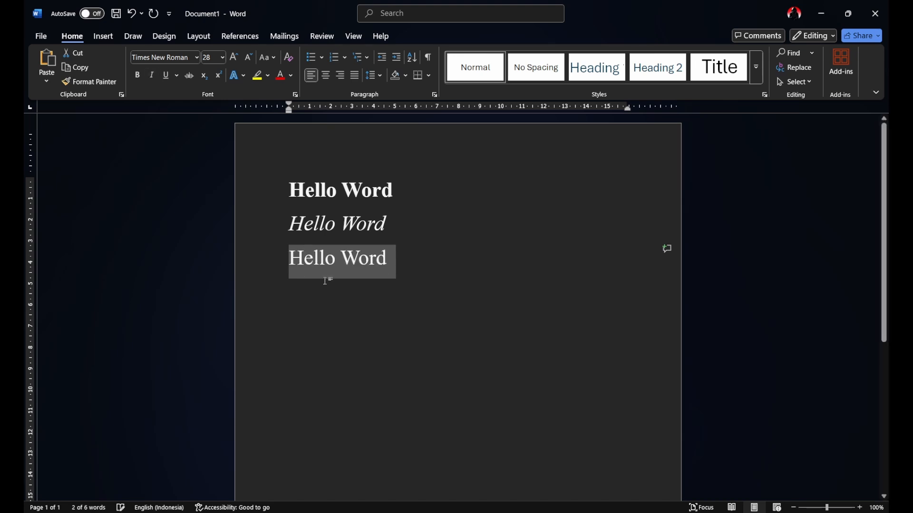
left_click(165, 80)
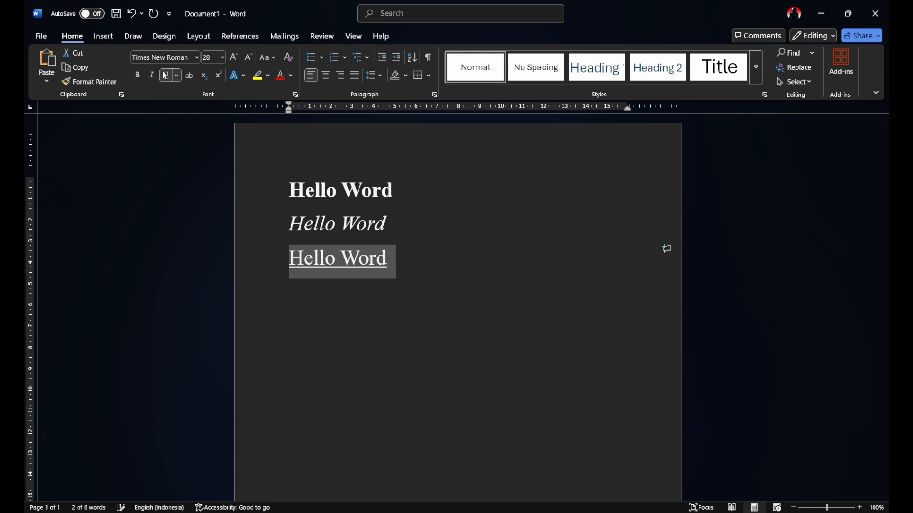
left_click(402, 258)
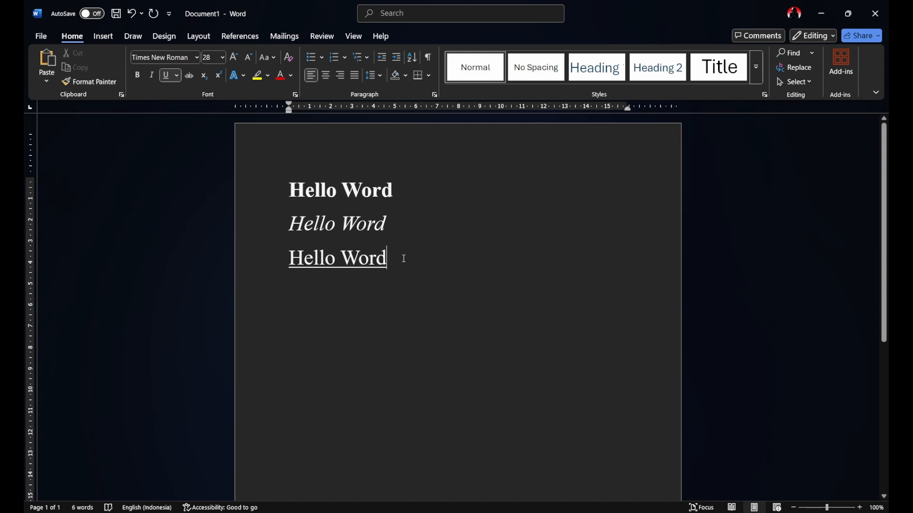
Step: Start a fourth line with underline turned off and paste the copied italic "Hello Word" onto it
key("Return")
key("ctrl+u")
key("ctrl+i")
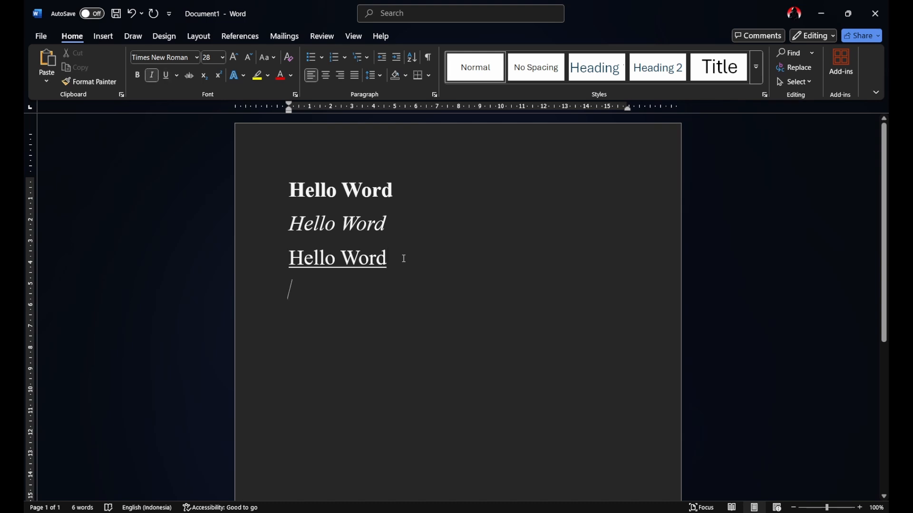
key("ctrl+v")
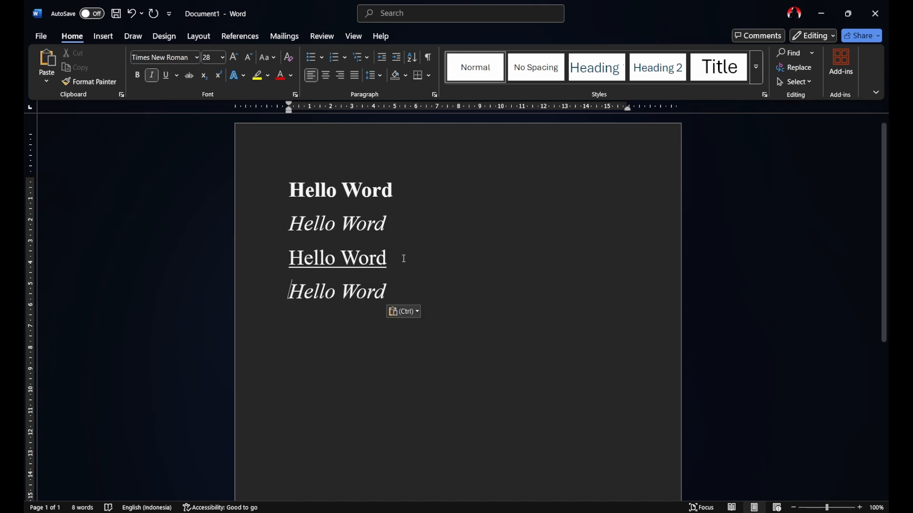
Step: Remove the italics from the fourth "Hello Word" line and strike it through instead
triple_click(379, 293)
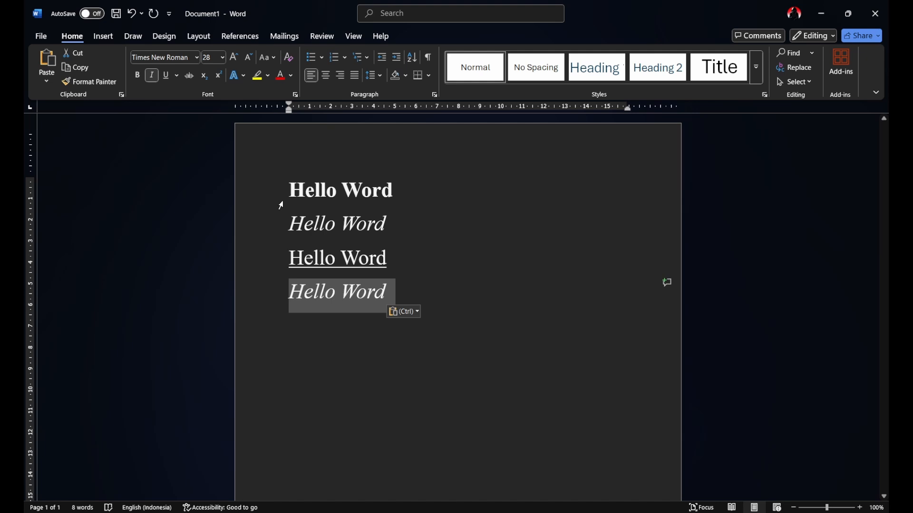
left_click(153, 75)
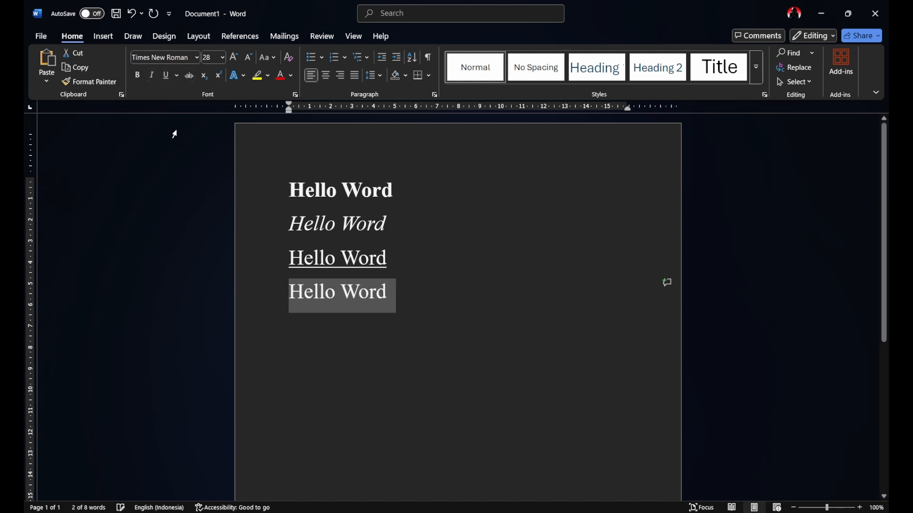
left_click(190, 76)
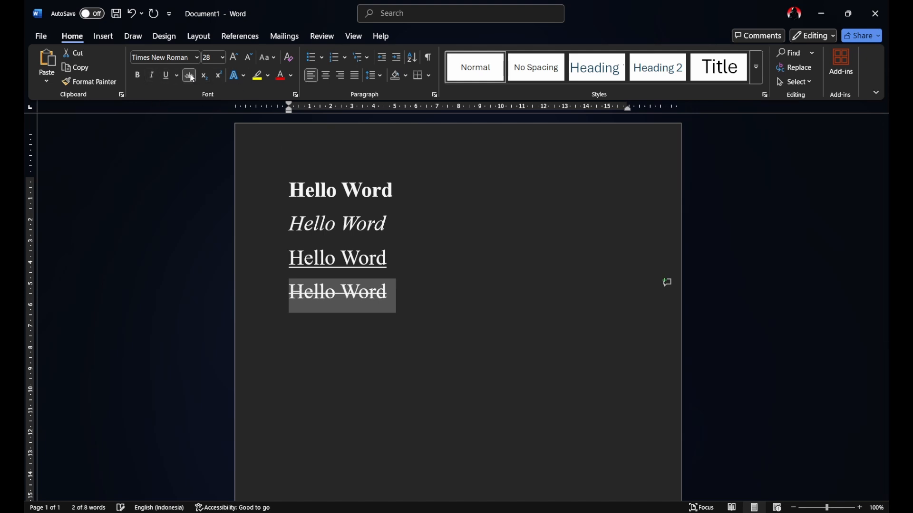
left_click(413, 356)
left_click(395, 177)
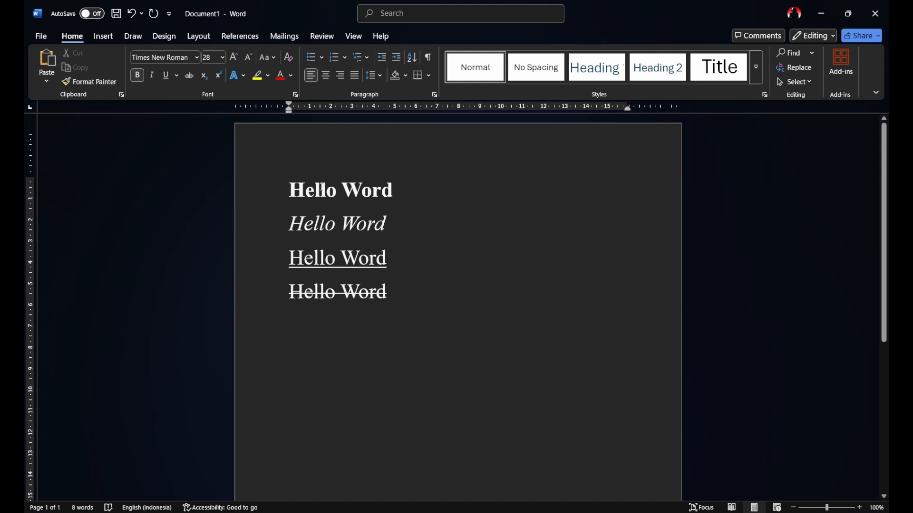
triple_click(322, 188)
left_click(294, 224)
left_click(304, 257)
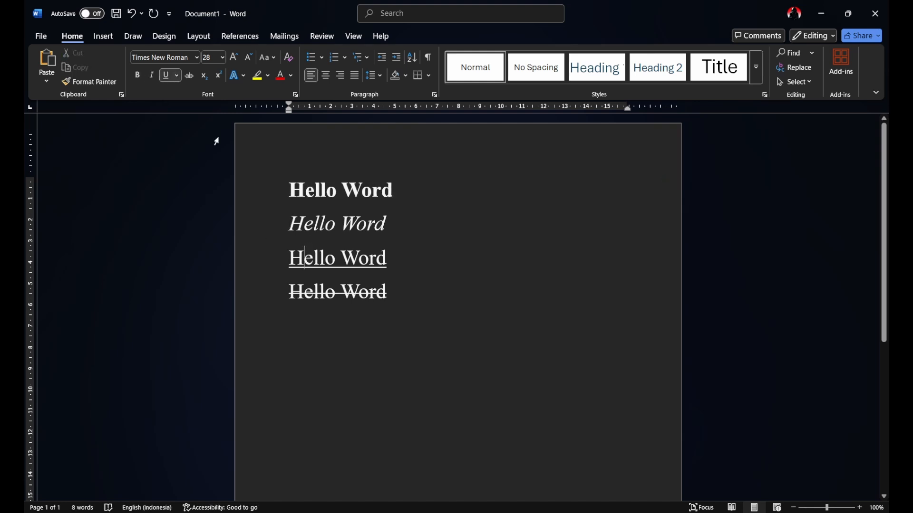
left_click_drag(289, 299, 412, 304)
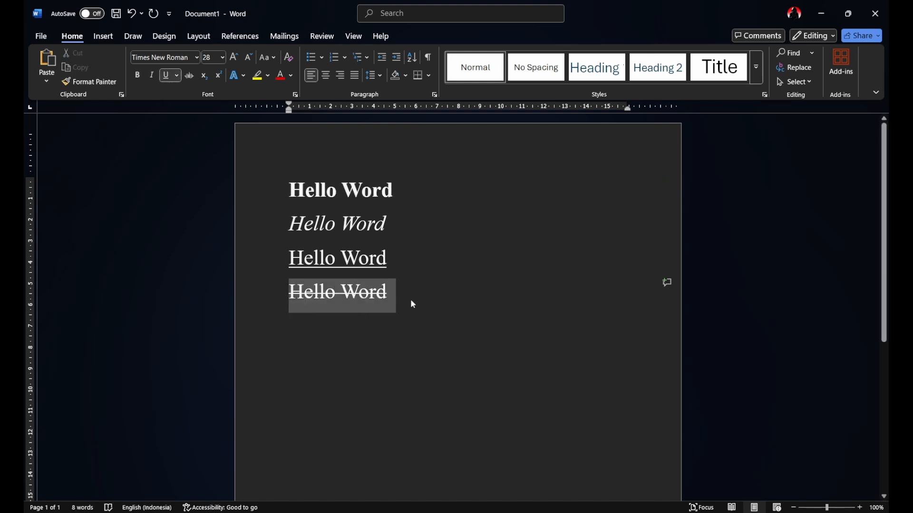
Step: Start a fifth line with strikethrough turned off, containing a plain "X"
left_click(418, 310)
key("Down")
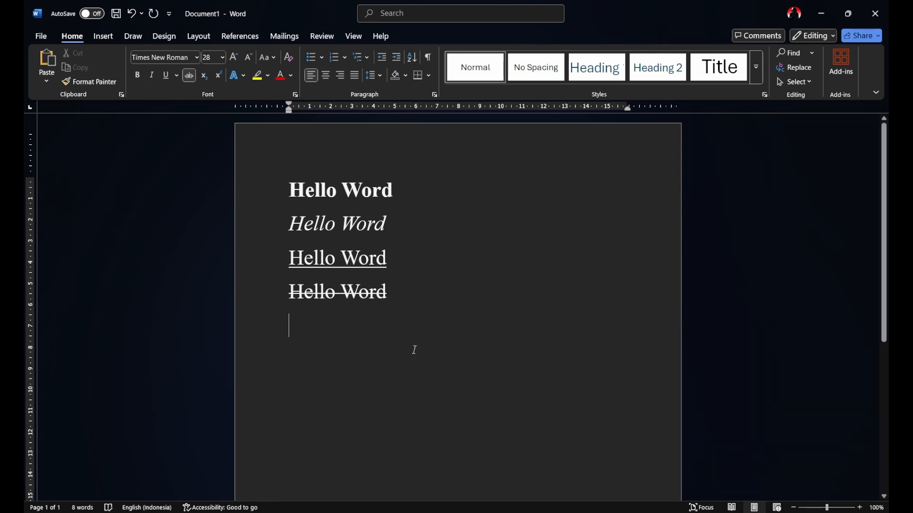
type("X")
key("BackSpace")
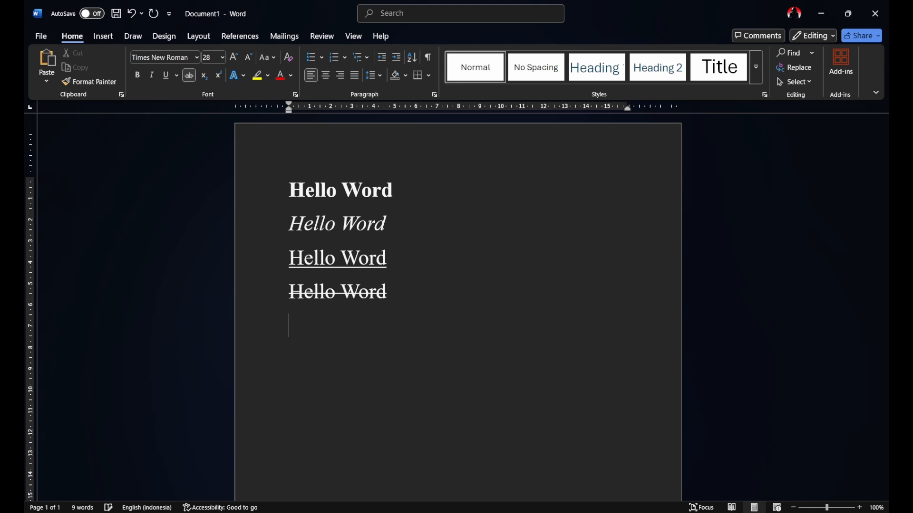
left_click(189, 75)
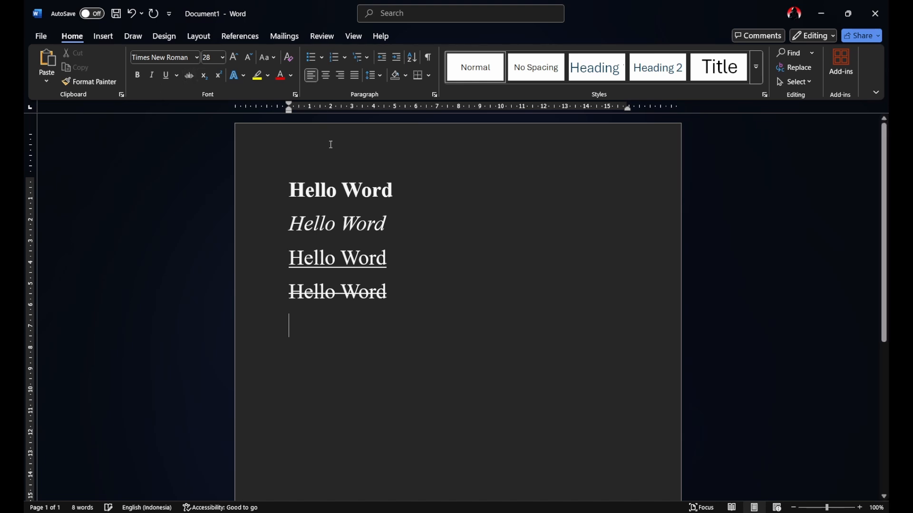
type("X")
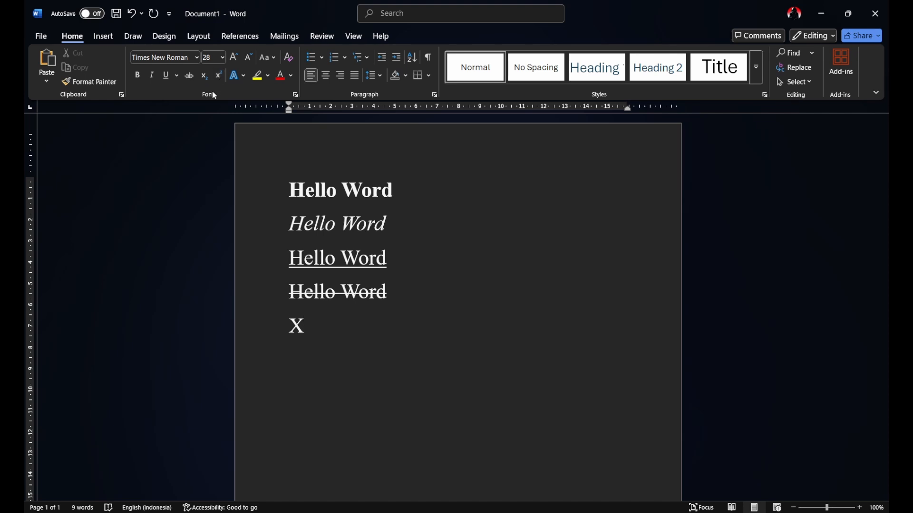
Step: Add a subscript 2 after the "X" on the fifth line
left_click(204, 75)
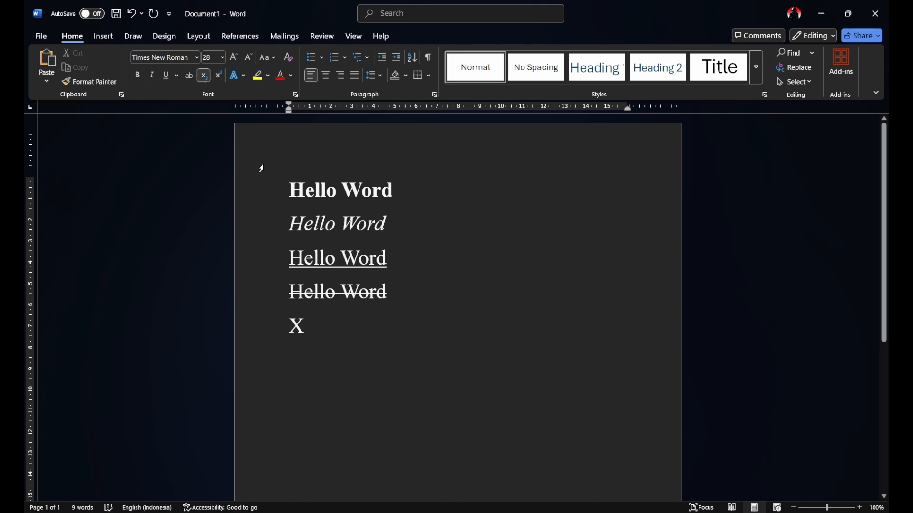
type("23")
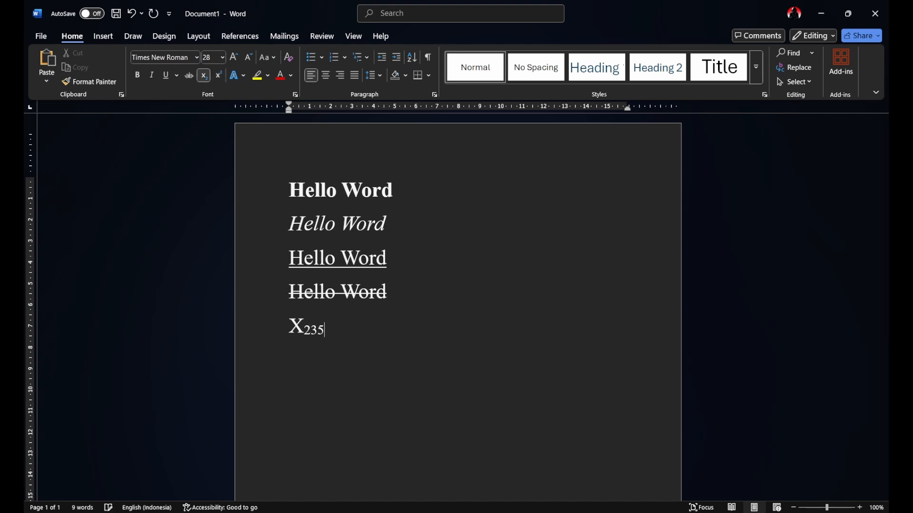
type("5")
key("BackSpace")
key("BackSpace")
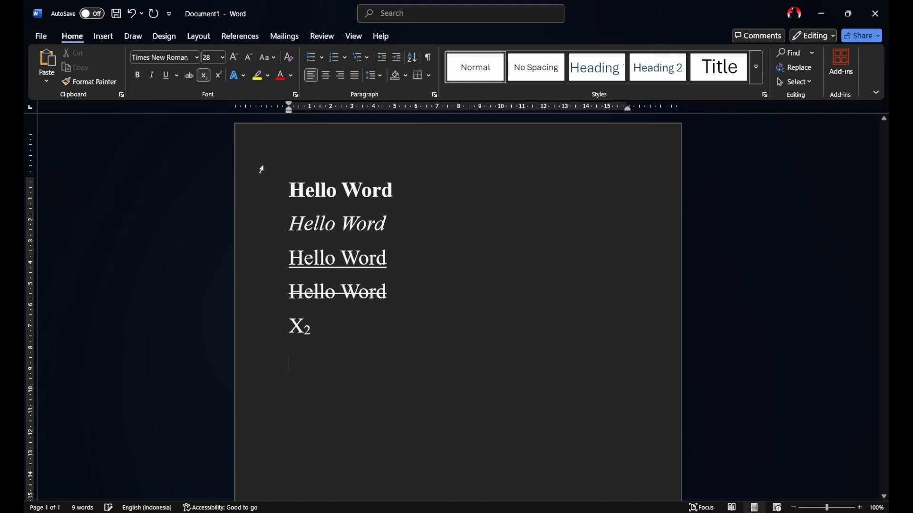
Step: Add a sixth line with subscript turned off, reading "X" followed by a superscript 2
left_click(204, 75)
type("X")
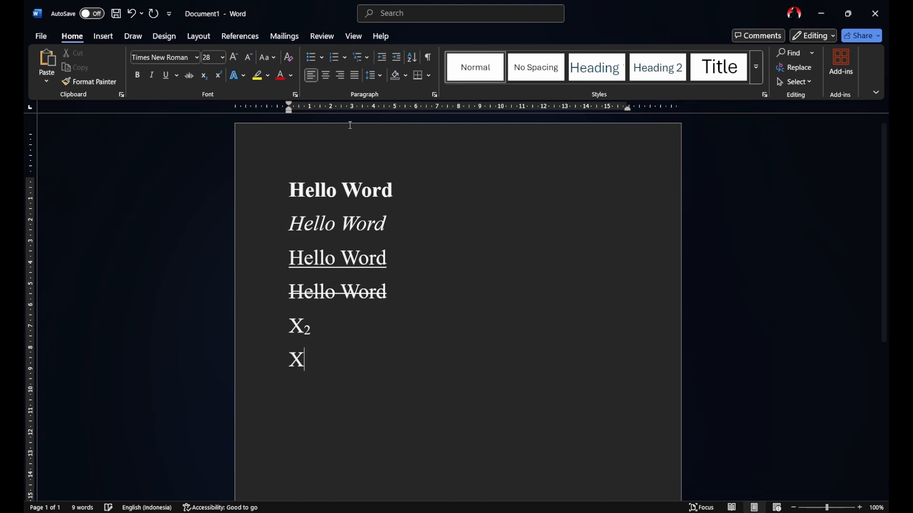
left_click(217, 75)
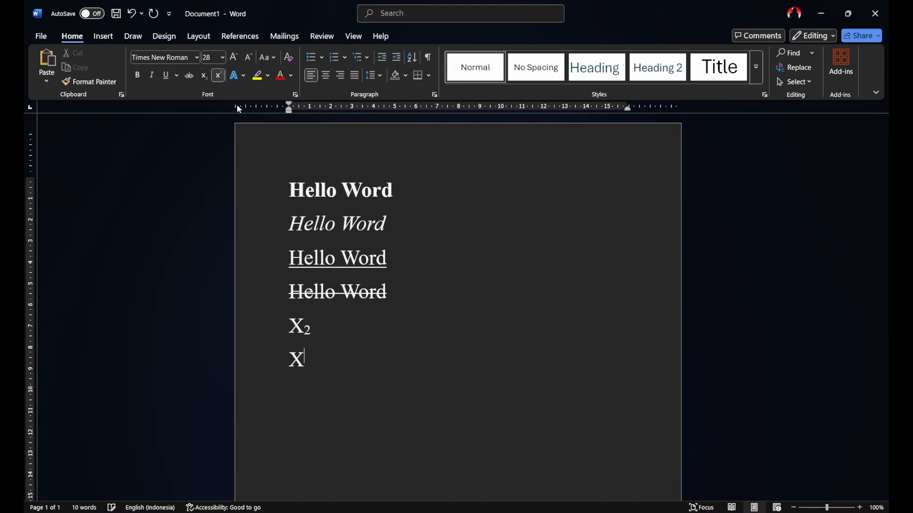
type("2")
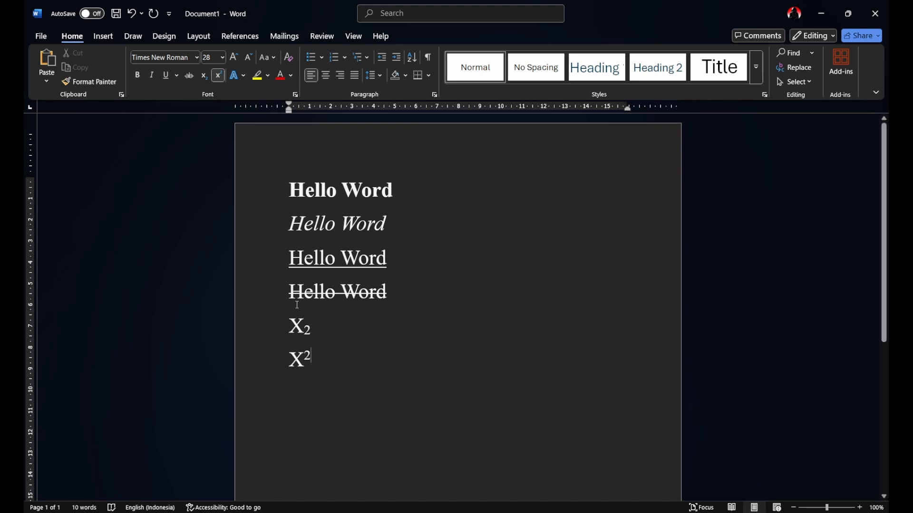
Step: Add a seventh line in normal, non-superscript text reading "Hello Word"
key("Return")
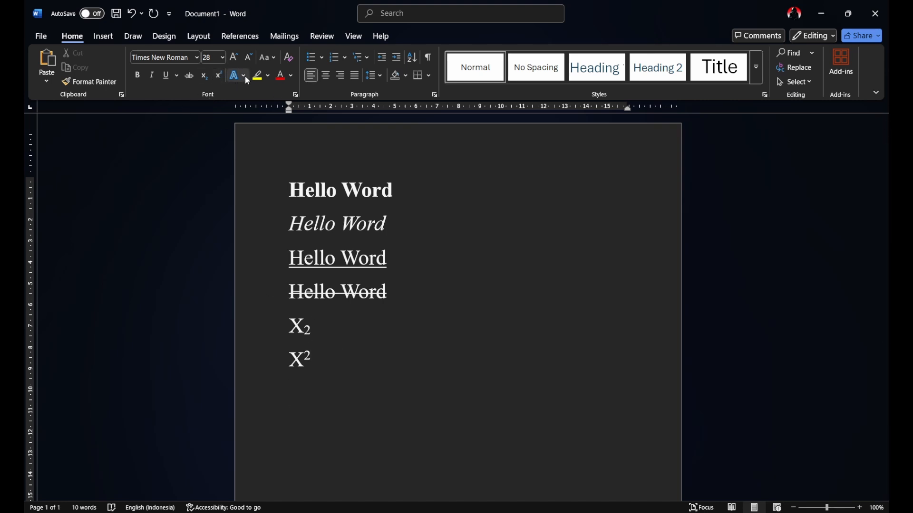
type("X")
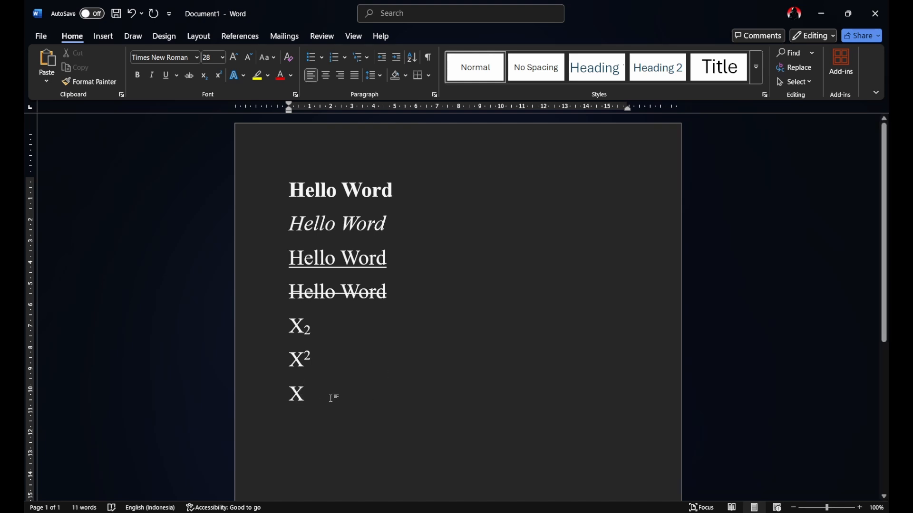
left_click_drag(316, 402, 291, 402)
key("BackSpace")
type("Hello W")
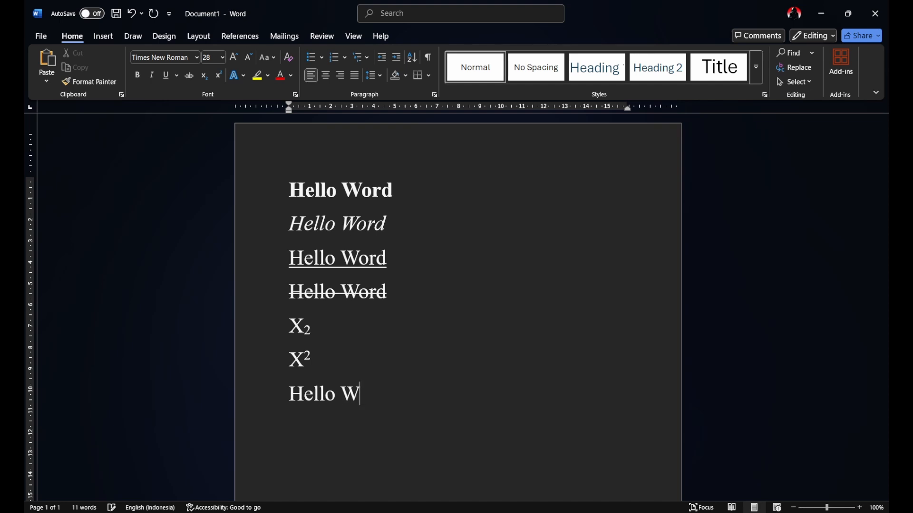
type("ord")
Step: Apply a bold, outlined light-grey text effect to the whole seventh "Hello Word" line
left_click_drag(409, 397, 241, 400)
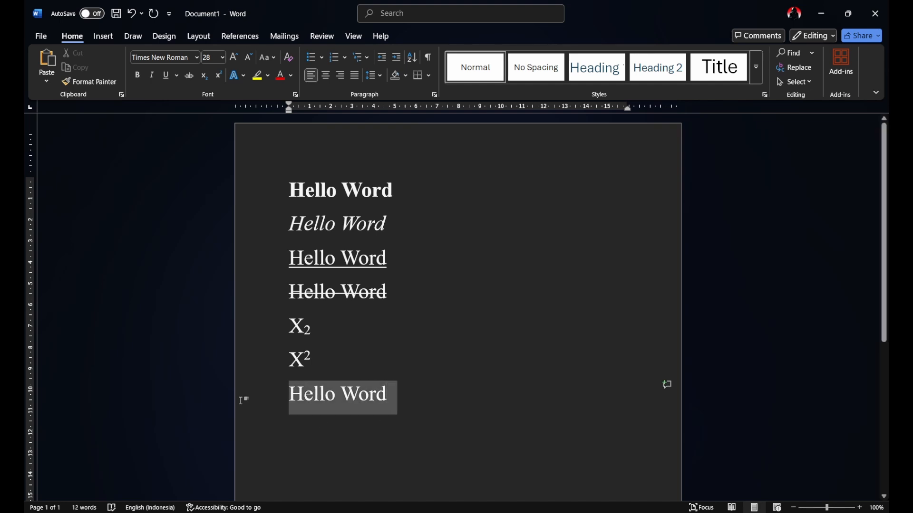
left_click(244, 75)
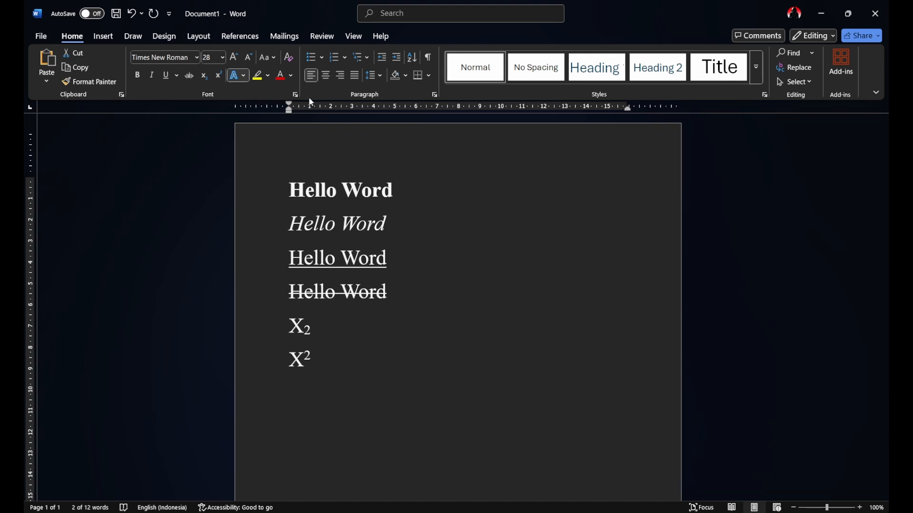
left_click(267, 162)
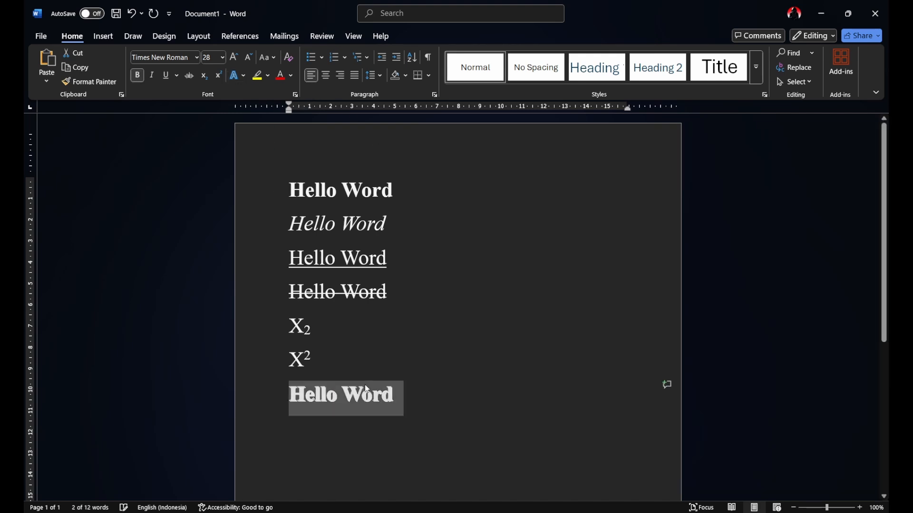
Step: Add an eighth line reading "Hello Word" below, in the same text effect
scroll(447, 257, "down", 1)
left_click(450, 392)
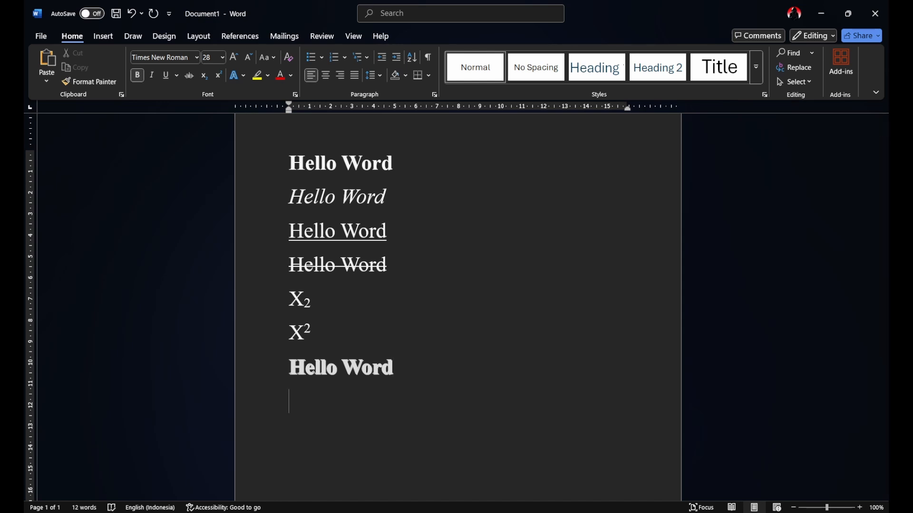
type("Hello")
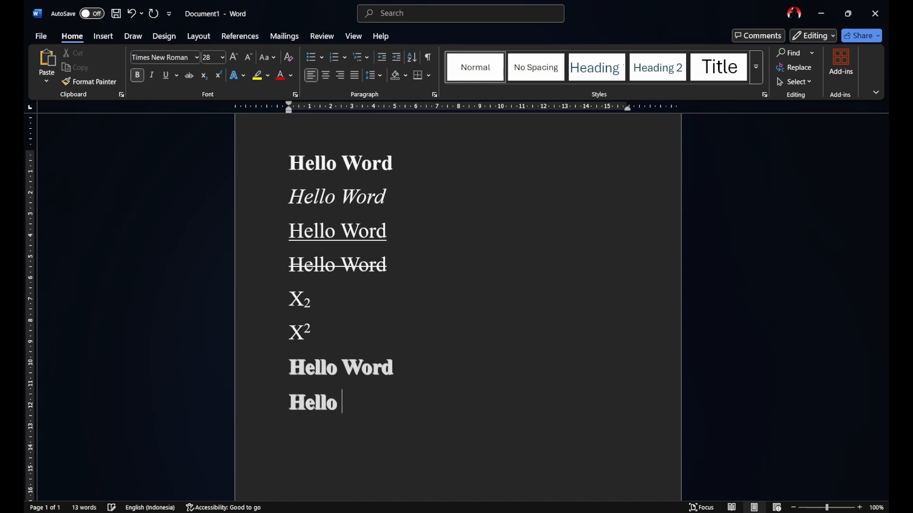
type(" Wors")
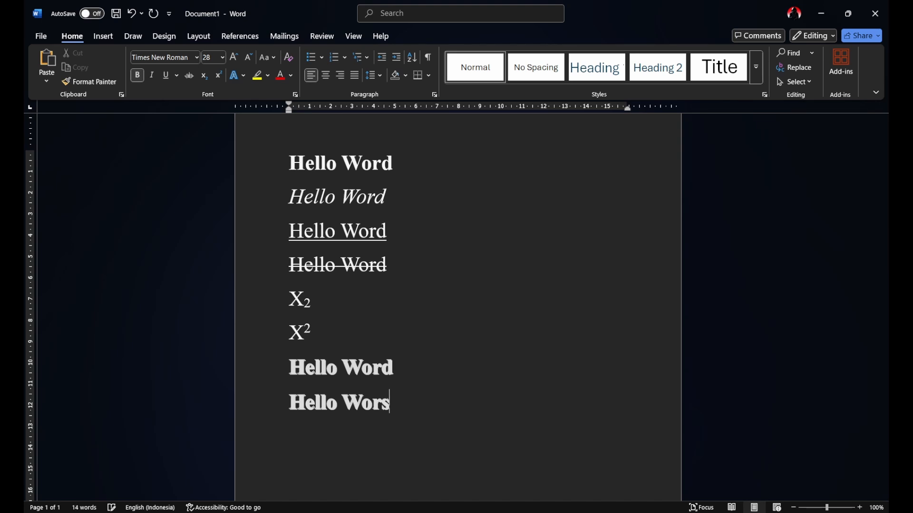
key("BackSpace")
type("d")
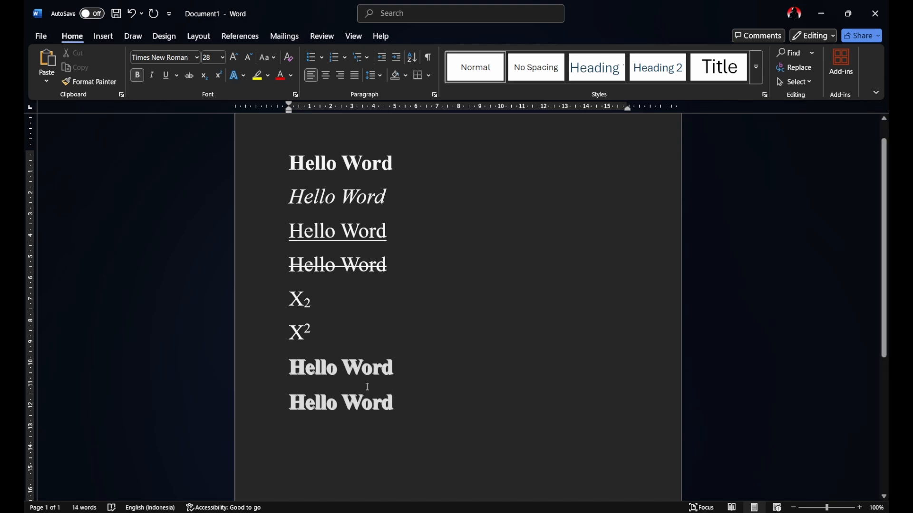
Step: Select the last "Hello Word" line and clear all of its formatting
double_click(367, 381)
left_click(428, 408)
left_click(270, 403)
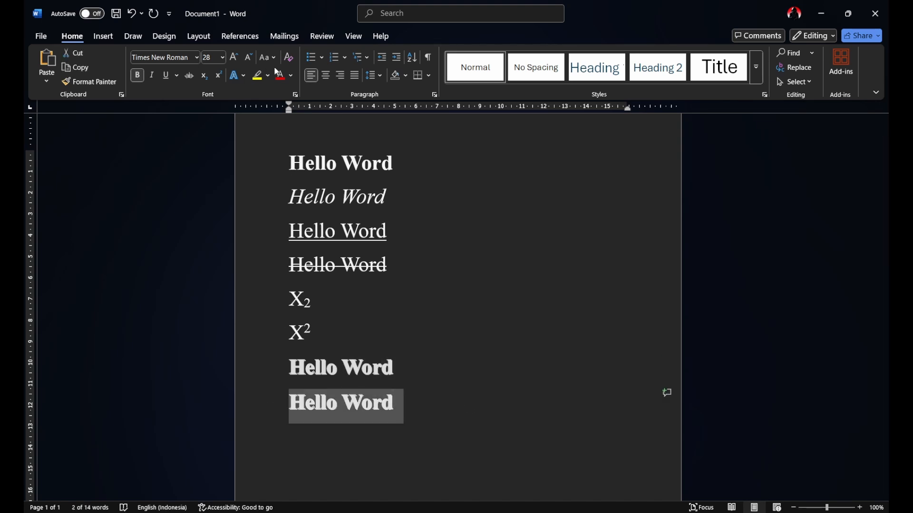
left_click(247, 102)
left_click(288, 57)
Step: Increase the font size of the last "Hello Word" line stepwise to 36
left_click(234, 57)
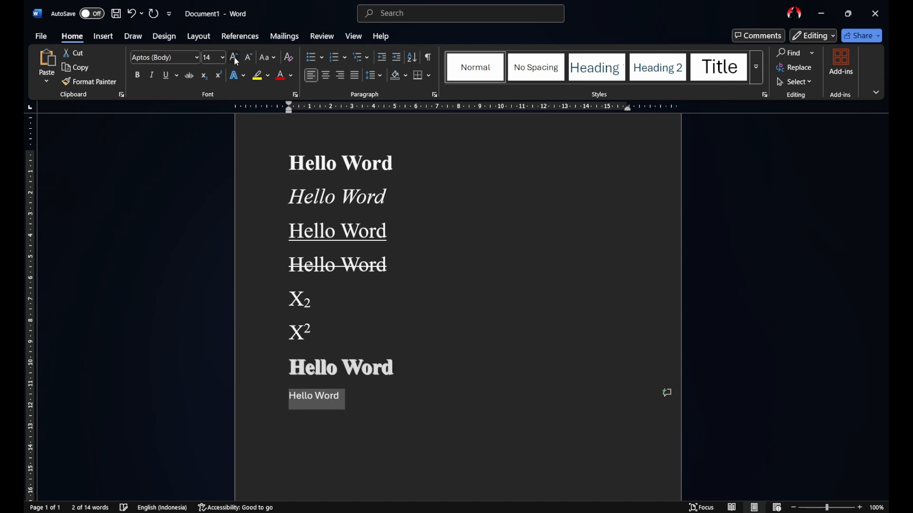
left_click(234, 57)
left_click(234, 57)
left_click(234, 57)
left_click(234, 58)
left_click(234, 57)
left_click(234, 57)
left_click(234, 57)
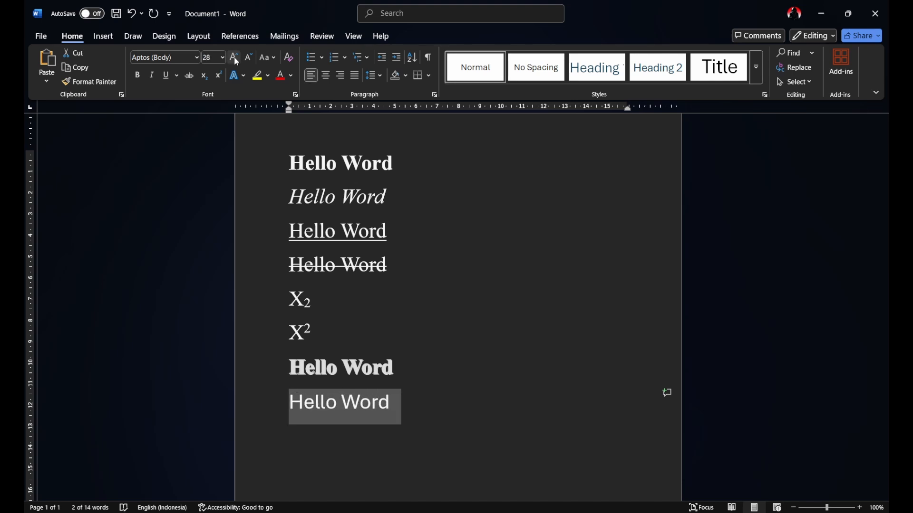
left_click(234, 56)
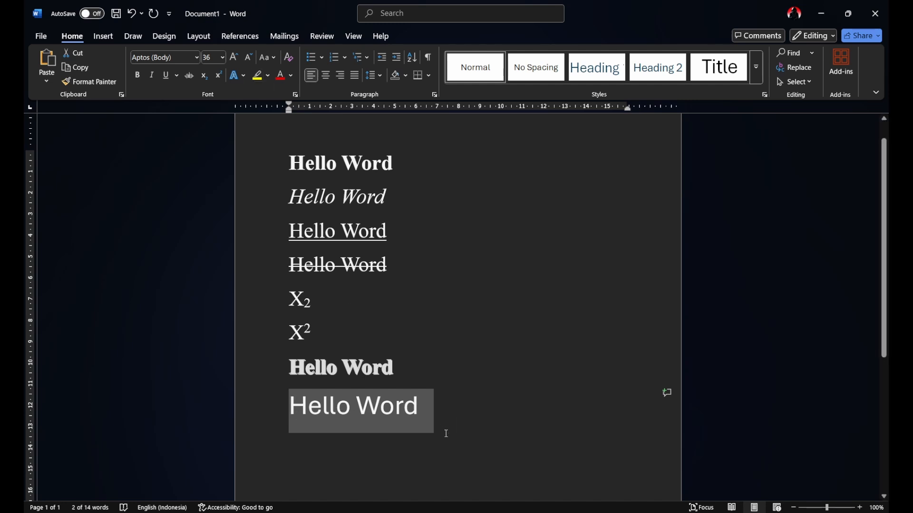
Step: Highlight the whole last "Hello Word" line in red
left_click(430, 420)
triple_click(359, 420)
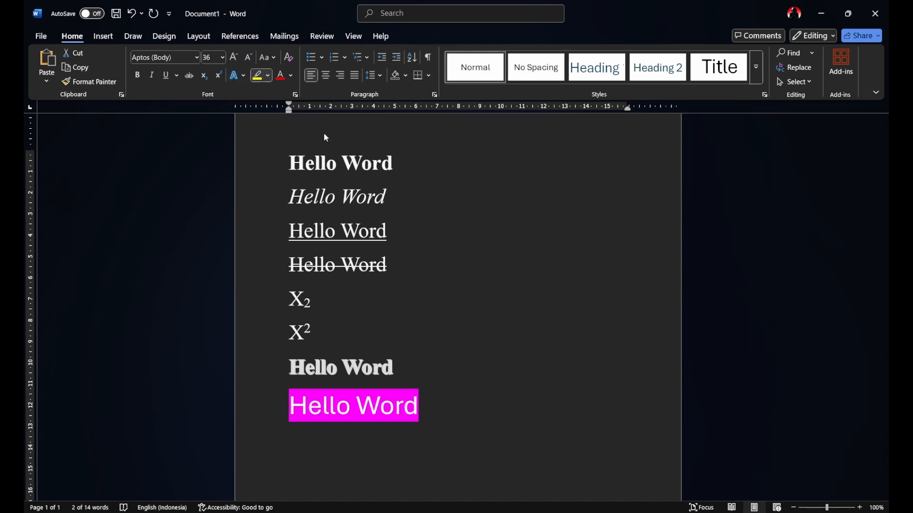
left_click(258, 109)
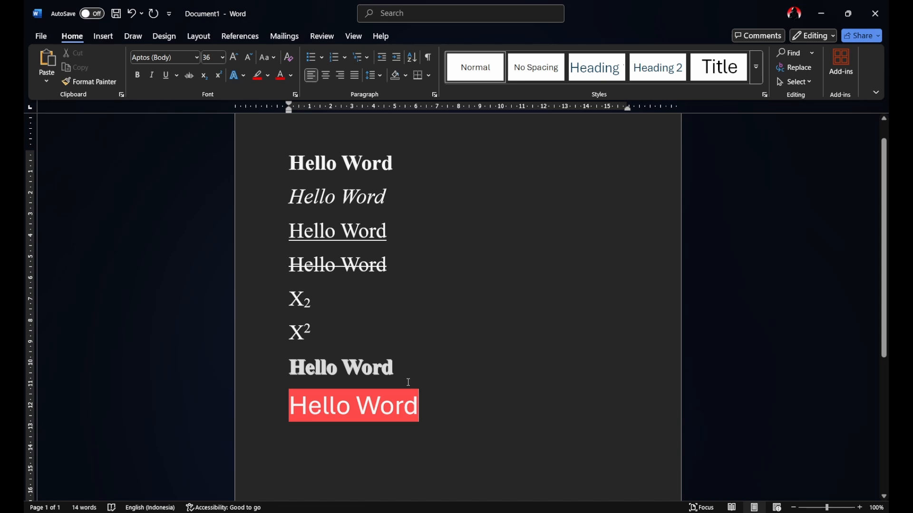
left_click(395, 450)
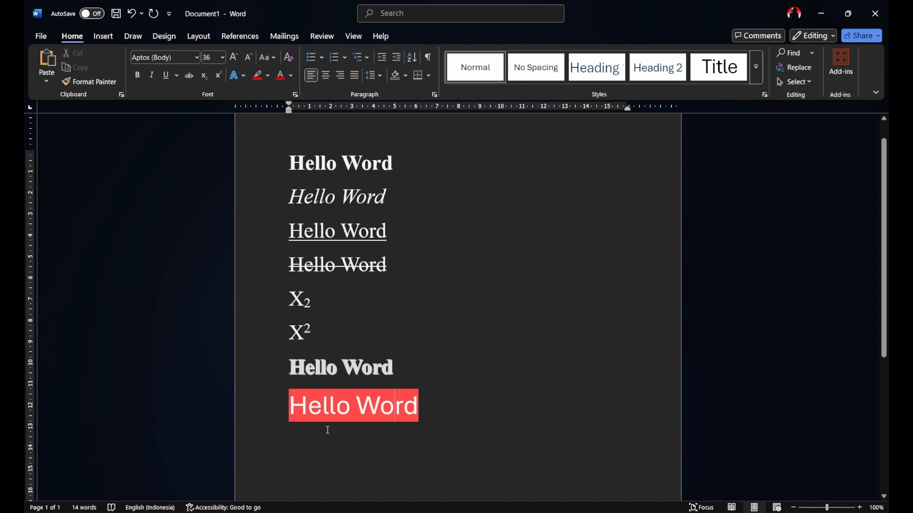
Step: Add a new line reading "Hello Word" below the red-highlighted line
left_click(459, 412)
key("Return")
type("He")
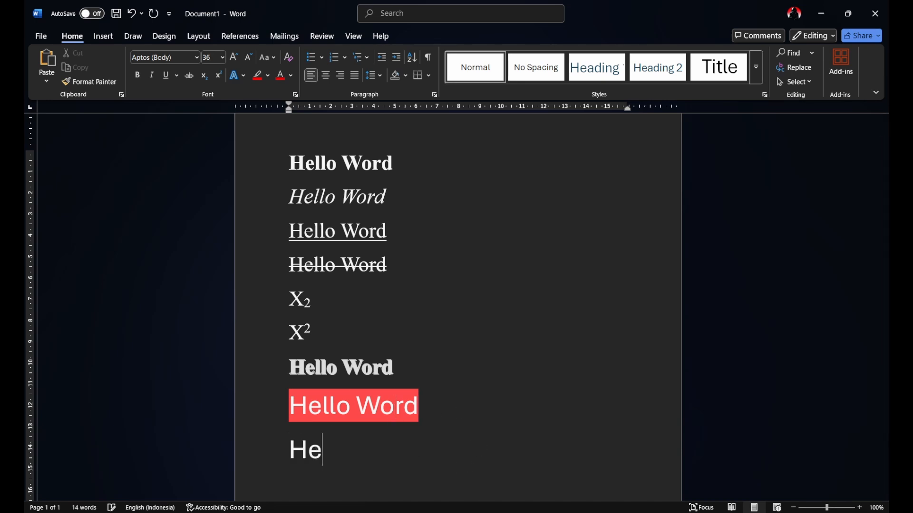
type("llo Wo")
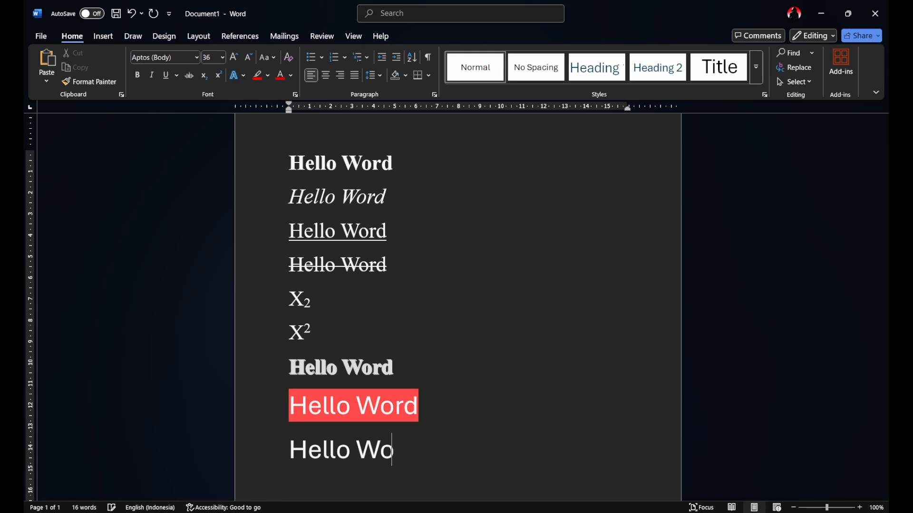
type("rd")
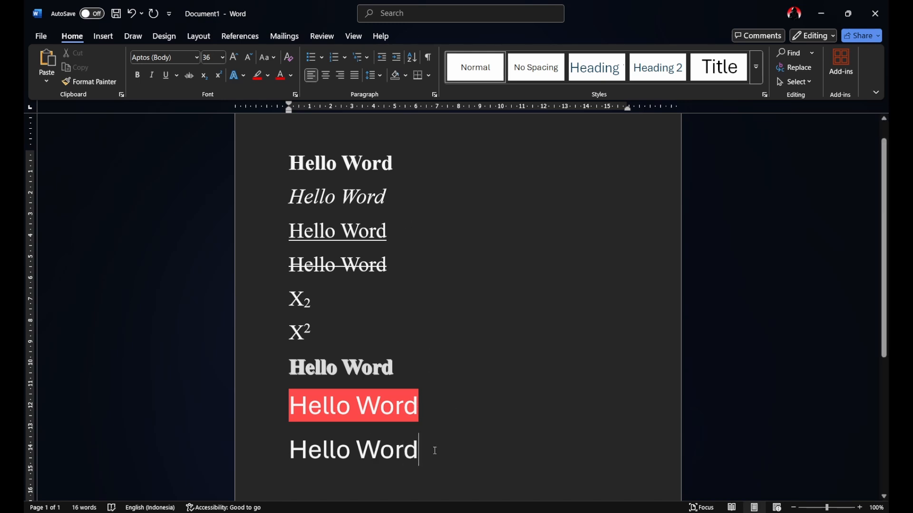
Step: Select the last "Hello Word" line and change its font color to blue
triple_click(435, 451)
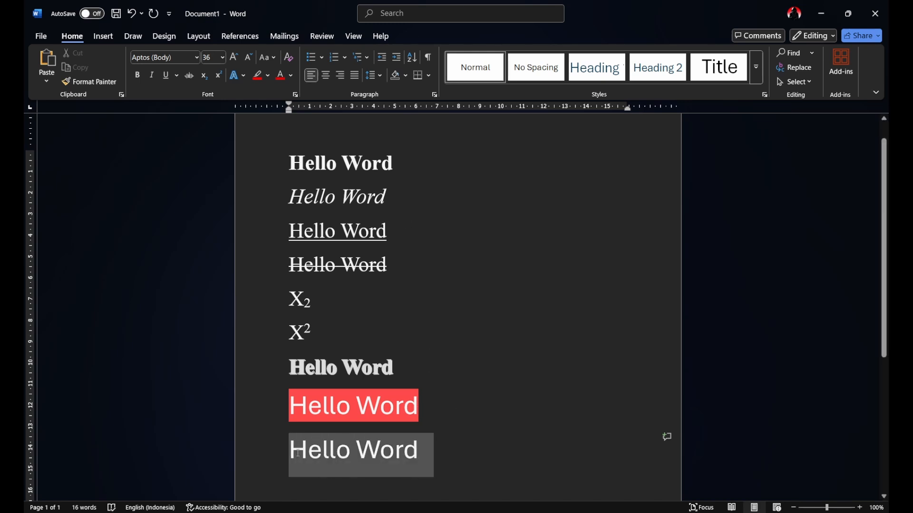
left_click(284, 82)
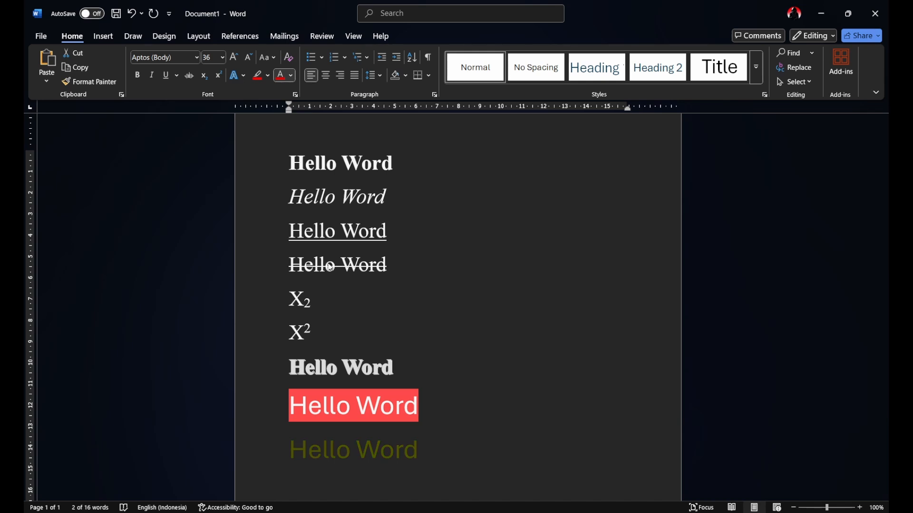
left_click(381, 266)
scroll(466, 368, "down", 1)
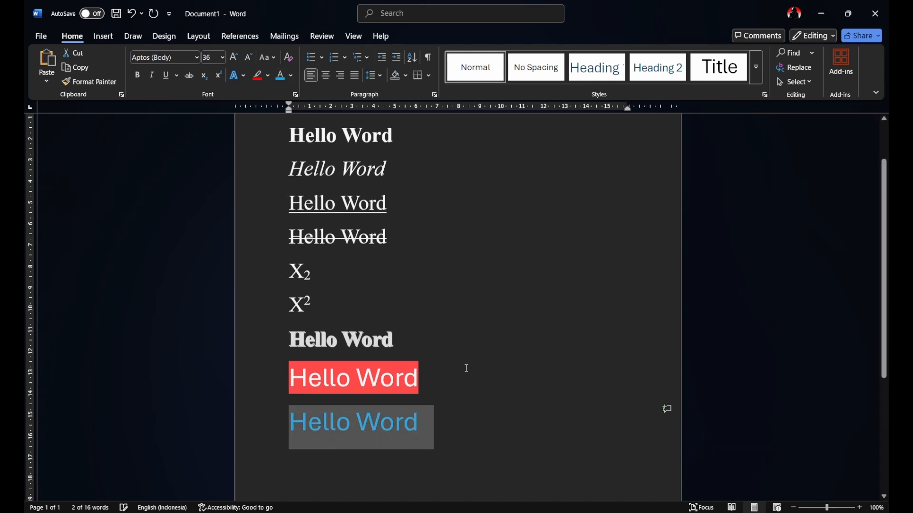
scroll(466, 368, "down", 1)
left_click(466, 372)
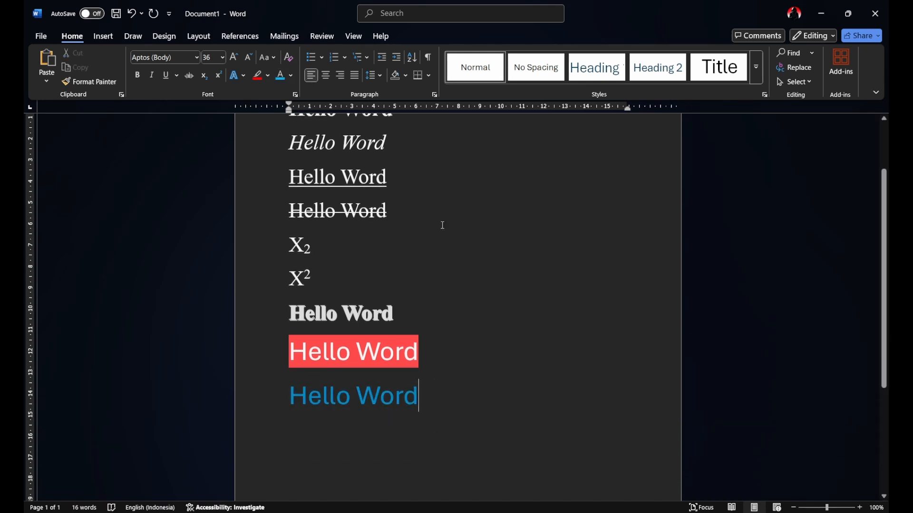
Step: Add another line reading "Hello Word" below the blue line, in the same formatting
key("Return")
type("Hello")
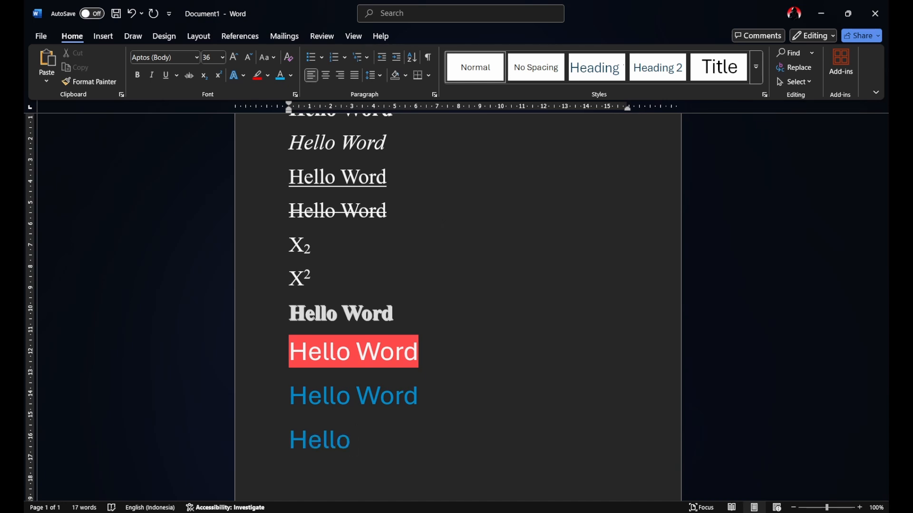
type(" Word")
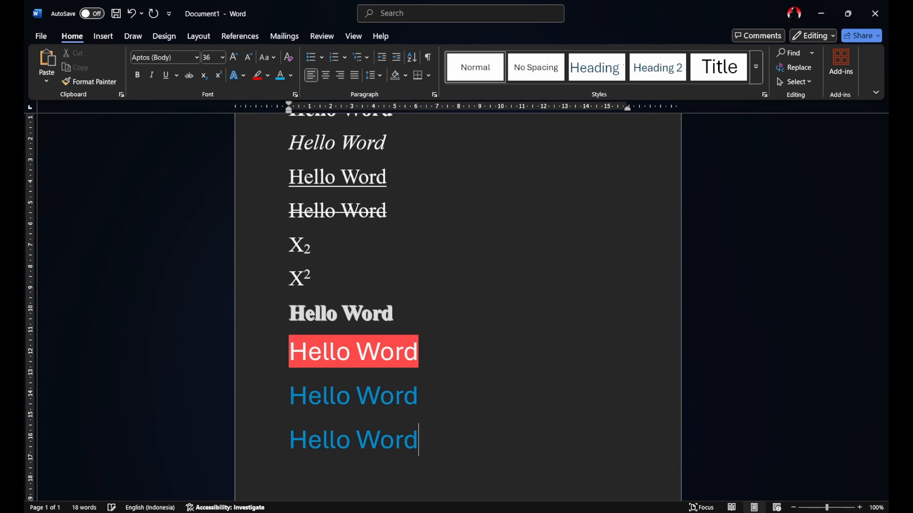
Step: Select the last "Hello Word" line, try sentence case on it and undo the change
left_click(272, 440)
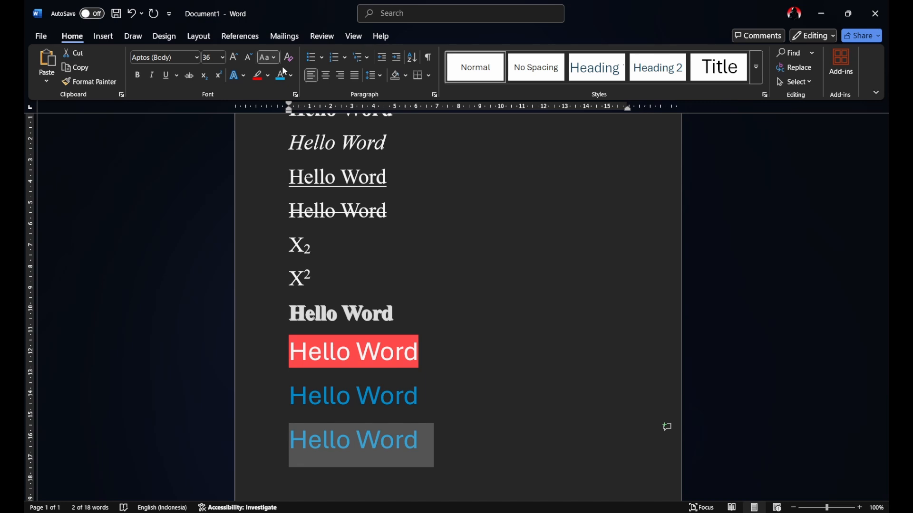
left_click(318, 76)
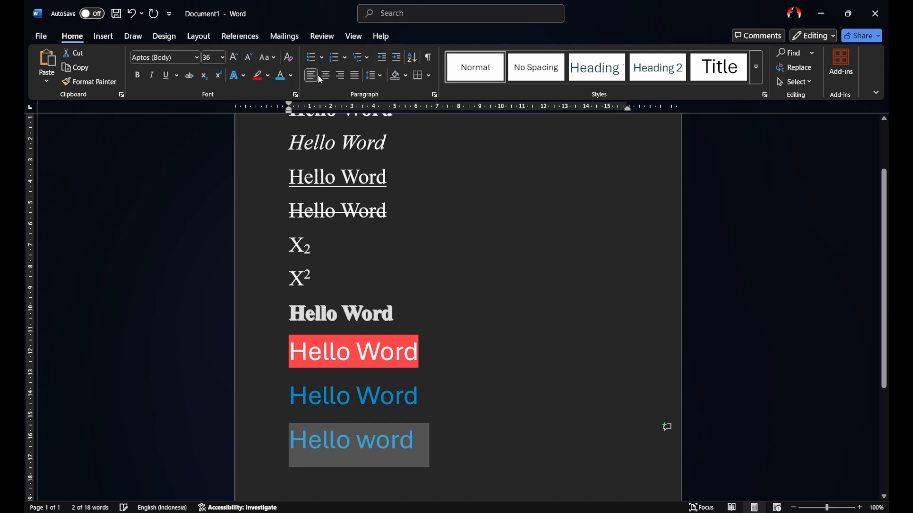
key("ctrl+z")
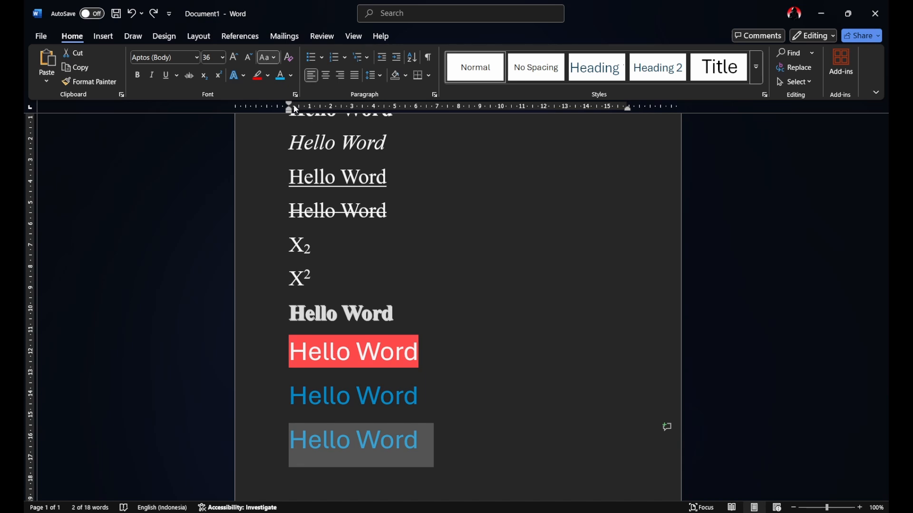
Step: Try uppercase, capitalize each word and toggle case in turn on the selected last line
key("shift+F3")
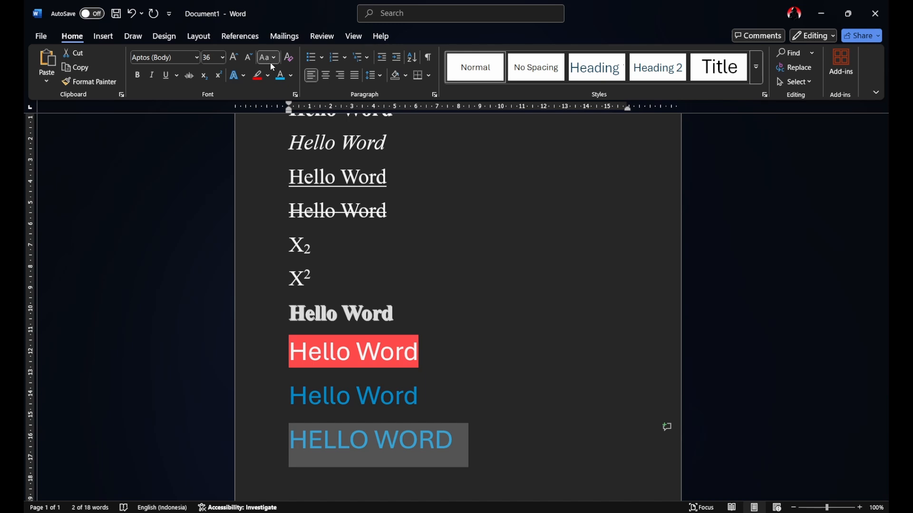
left_click(291, 121)
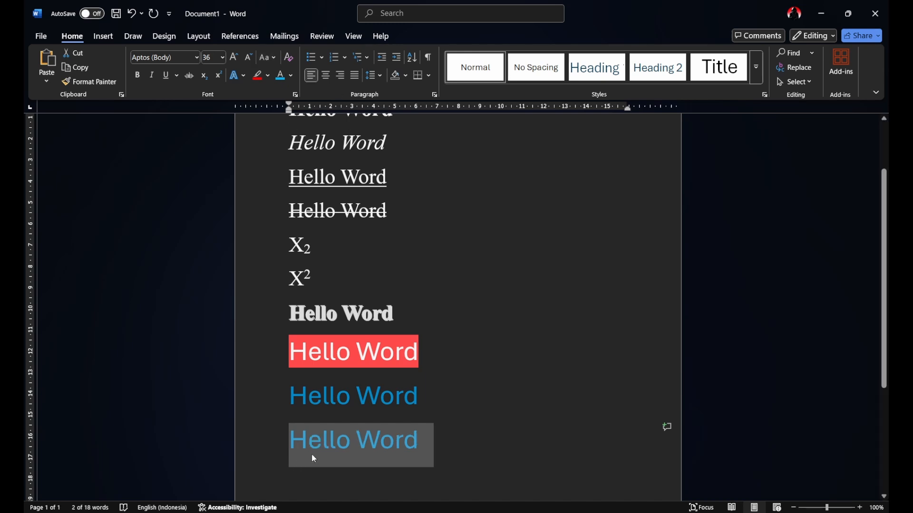
left_click(301, 137)
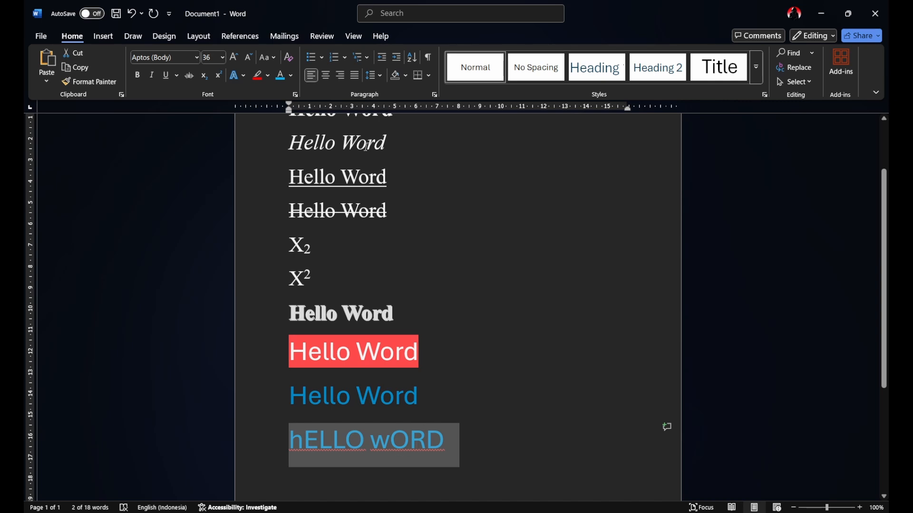
Step: Cycle the selected last line through lowercase and sentence case, ending with uppercase
key("shift+F3")
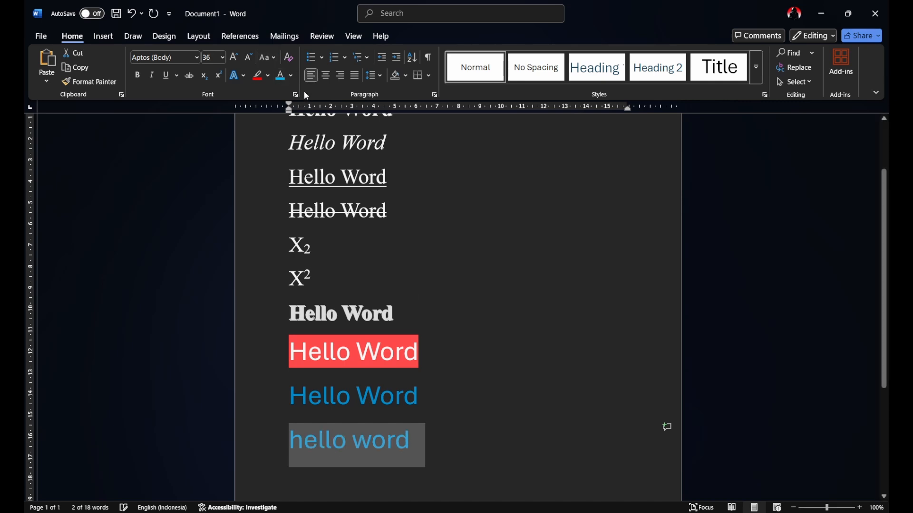
key("shift+F3")
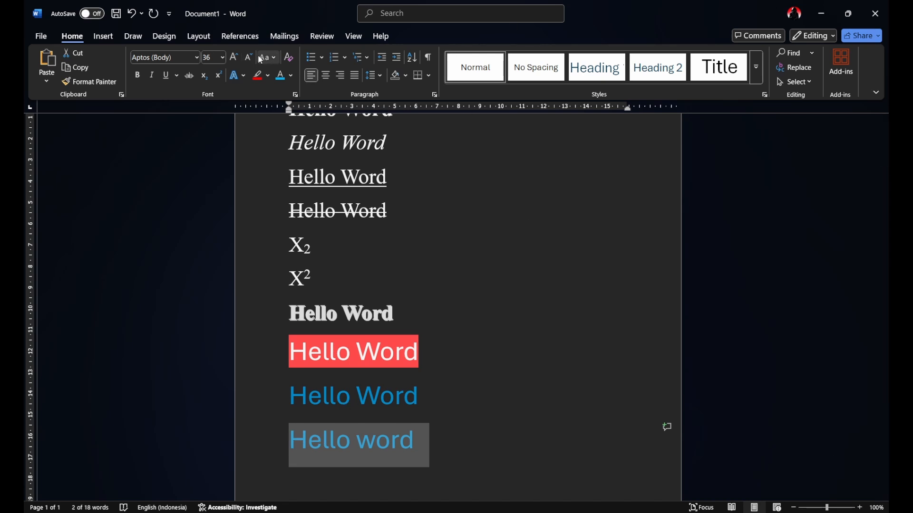
key("shift+F3")
Step: Add a new line reading "Hello WORD" below the uppercase line
scroll(493, 445, "down", 2)
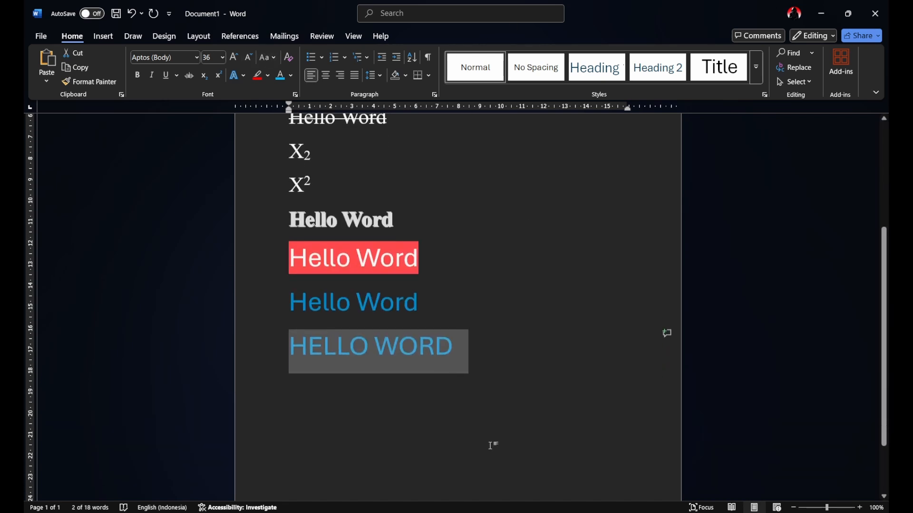
left_click(484, 328)
key("Return")
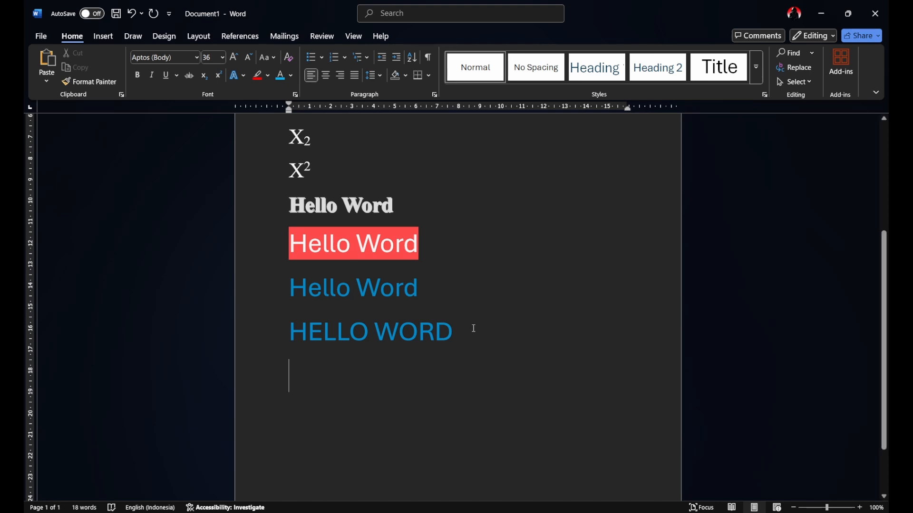
type("Hello ")
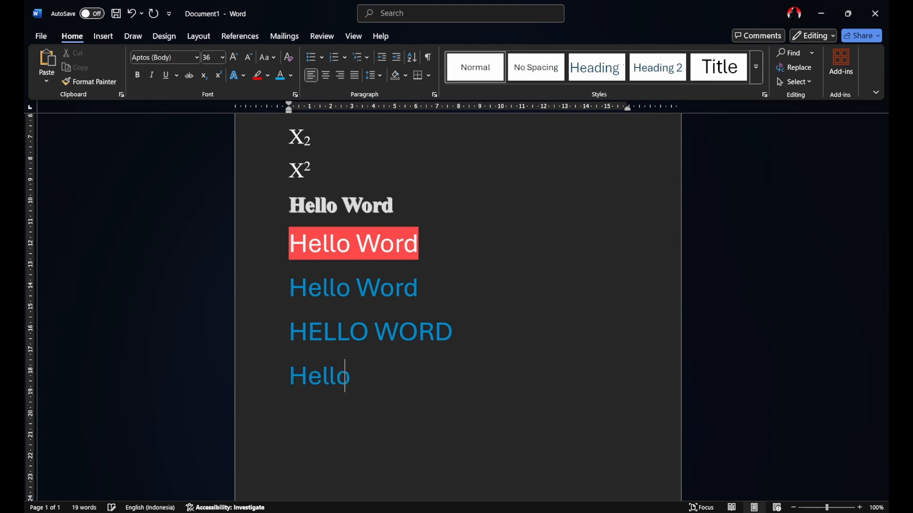
type("WORD")
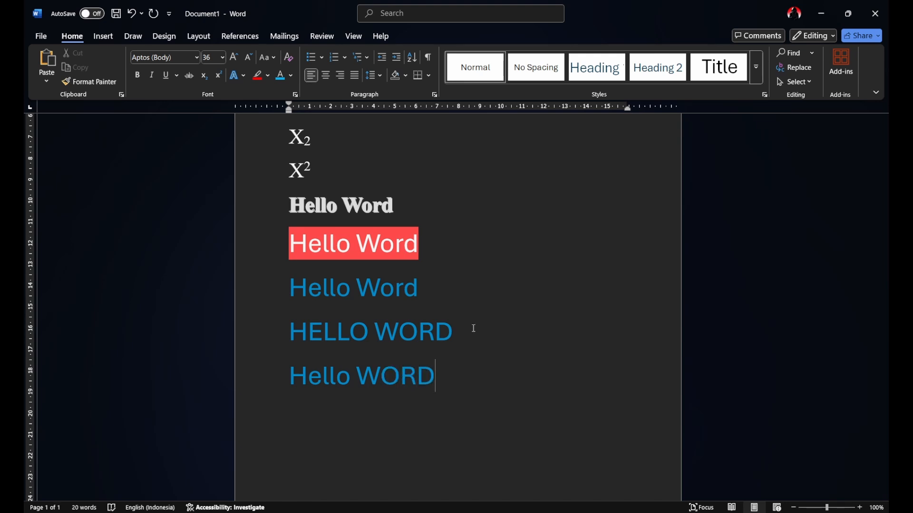
Step: Clear all formatting from the "Hello WORD" line
triple_click(441, 392)
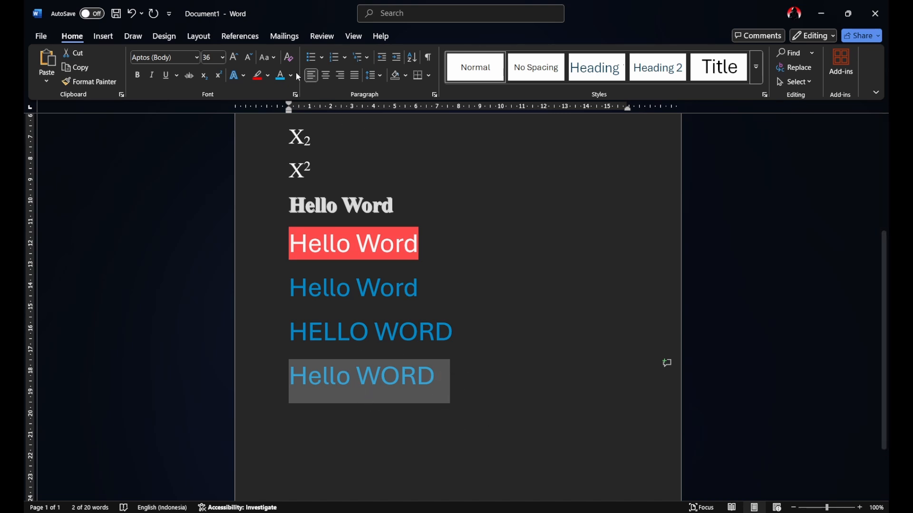
left_click(288, 57)
left_click(349, 369)
left_click_drag(348, 369, 314, 372)
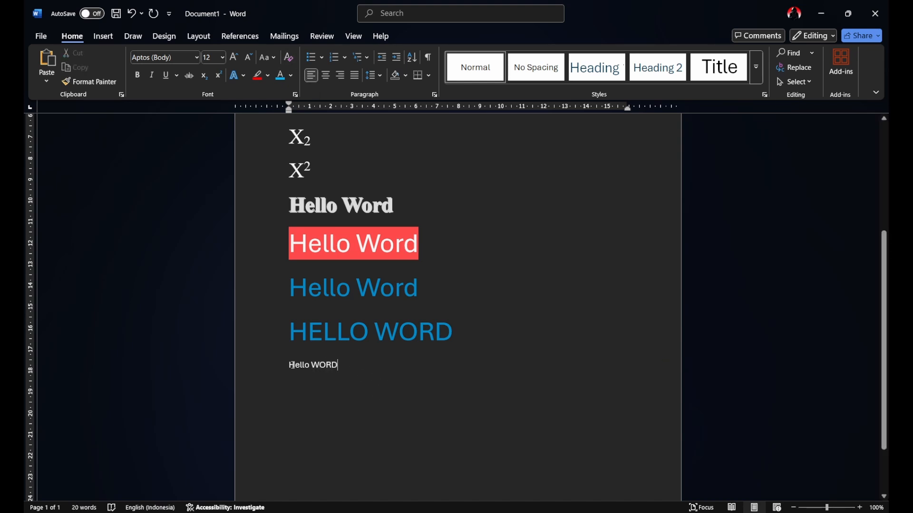
Step: Select the "Hello WORD" line and change its case to lowercase
triple_click(314, 366)
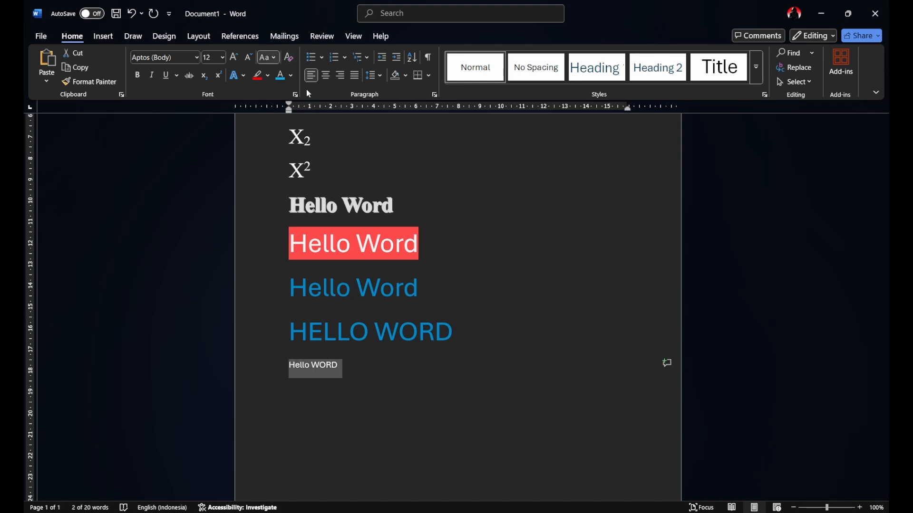
left_click(306, 90)
left_click(397, 398)
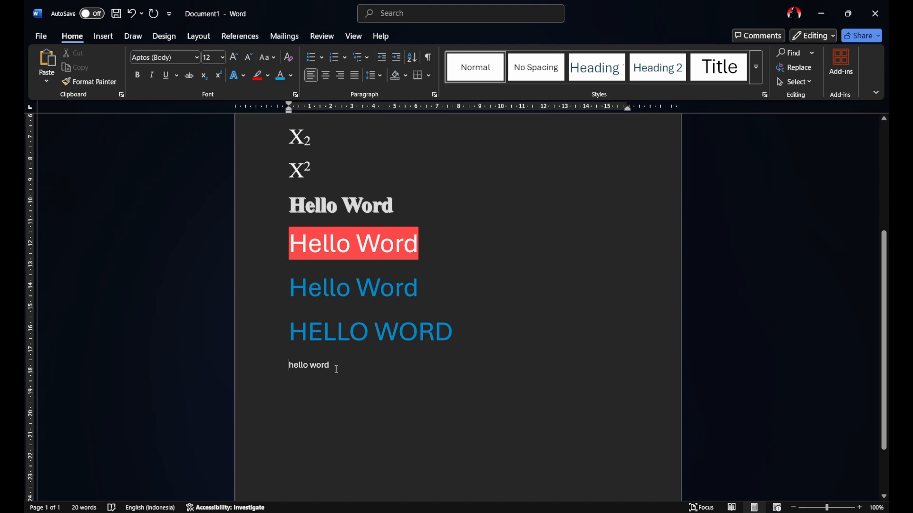
left_click(290, 373)
scroll(316, 332, "up", 5)
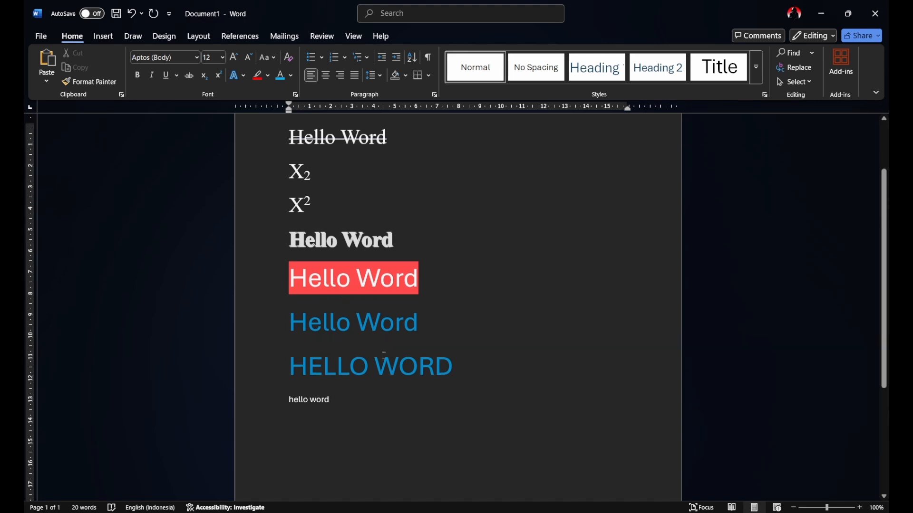
scroll(337, 212, "down", 2)
scroll(337, 211, "down", 3)
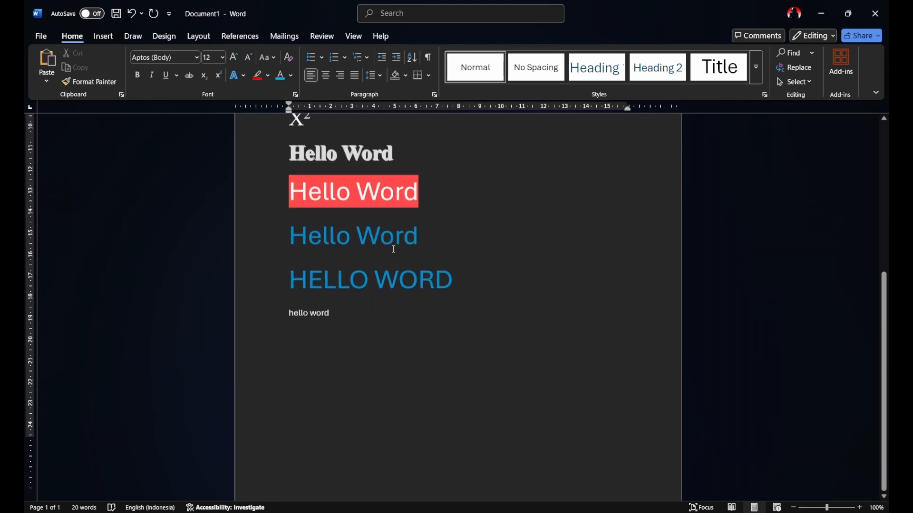
scroll(394, 239, "up", 5)
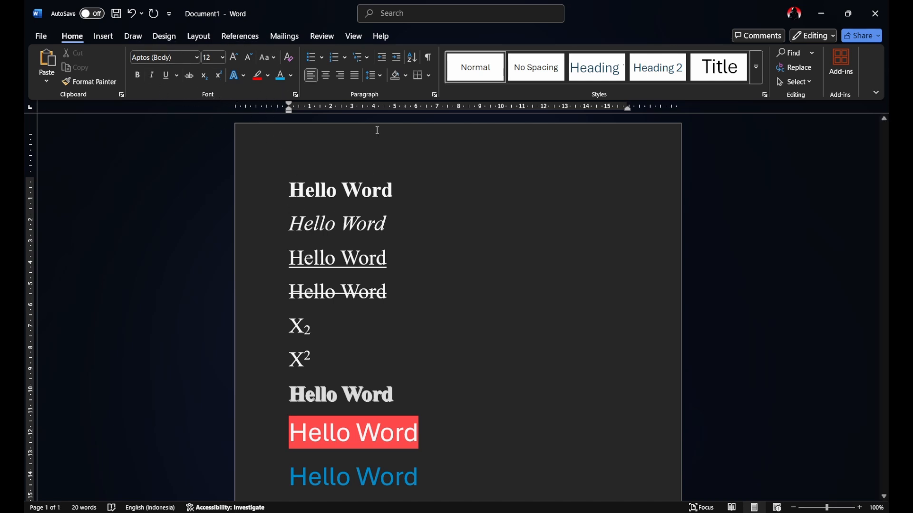
scroll(436, 253, "down", 3)
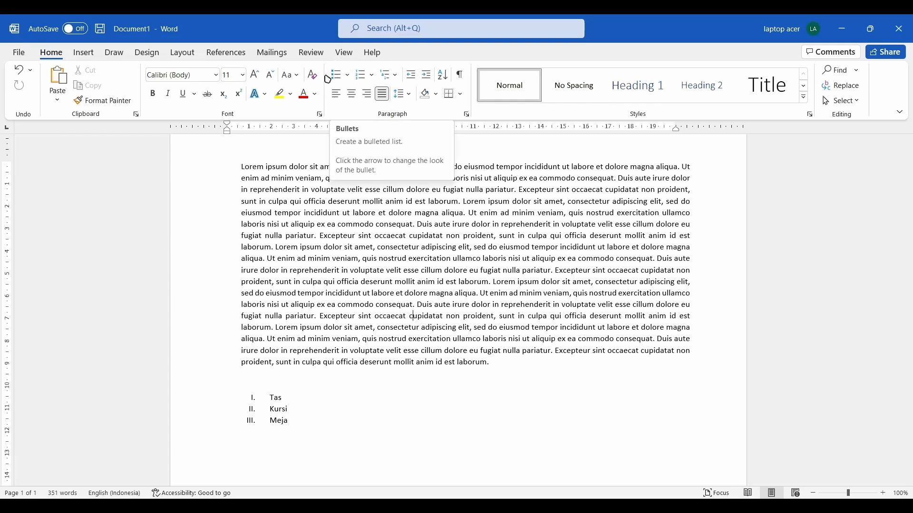
Step: Convert the Roman-numbered list Tas, Kursi, Meja to checkmark bullets, and switch it to solid round bullets
left_click_drag(303, 438, 269, 395)
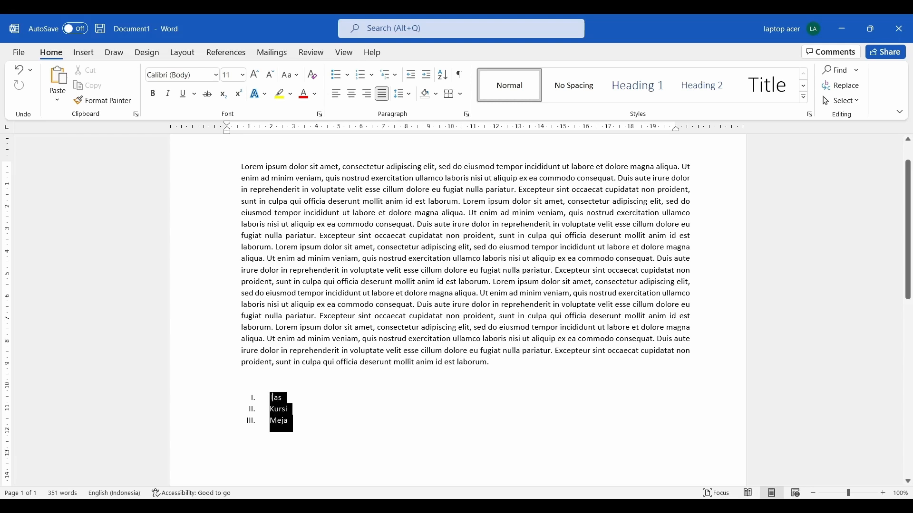
left_click(343, 77)
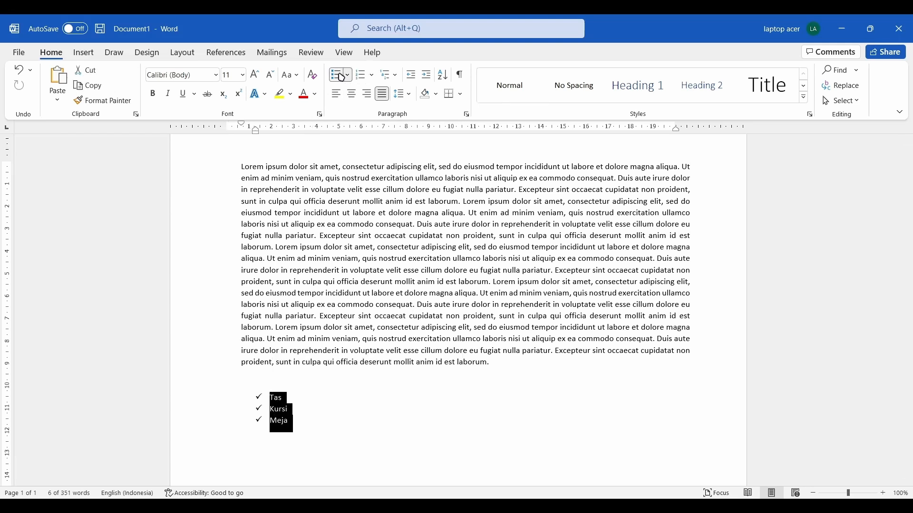
left_click(350, 76)
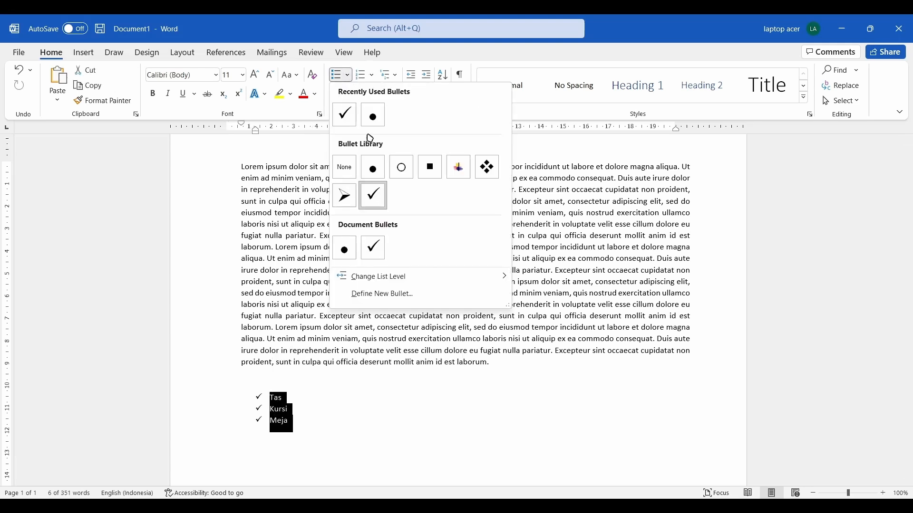
left_click(374, 168)
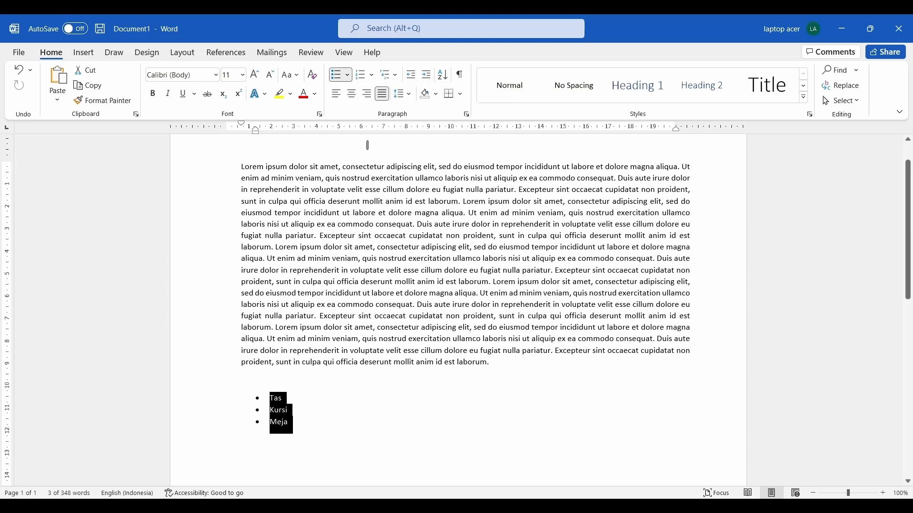
Step: Change the bullets of the Tas, Kursi, Meja list to checkmarks, and switch them to arrowheads
left_click(349, 76)
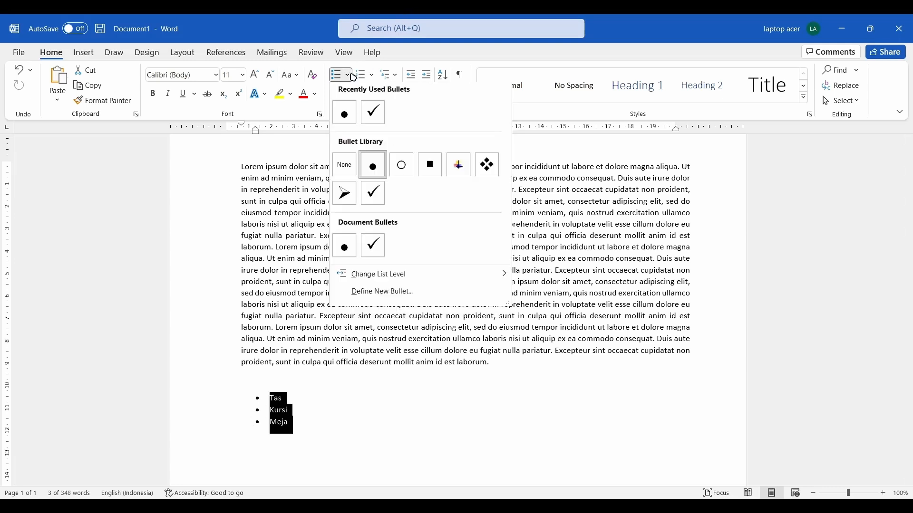
left_click(367, 196)
left_click(350, 76)
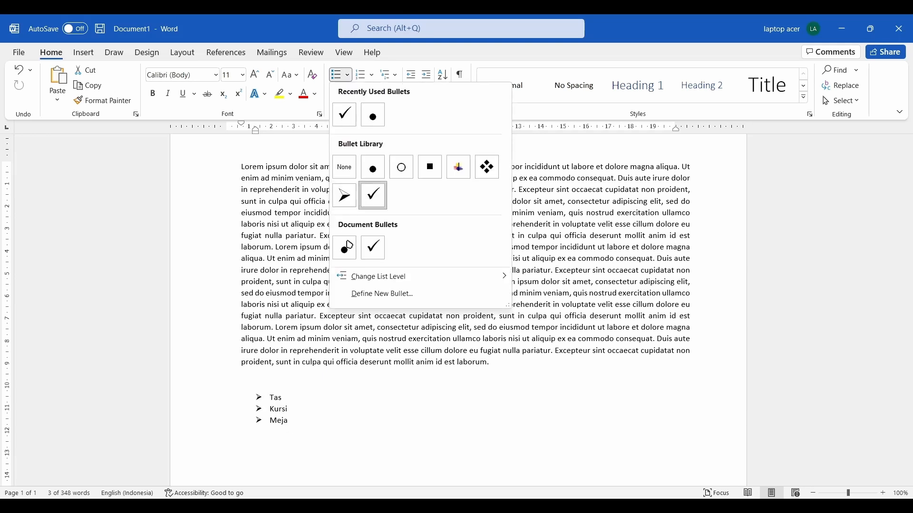
left_click(349, 247)
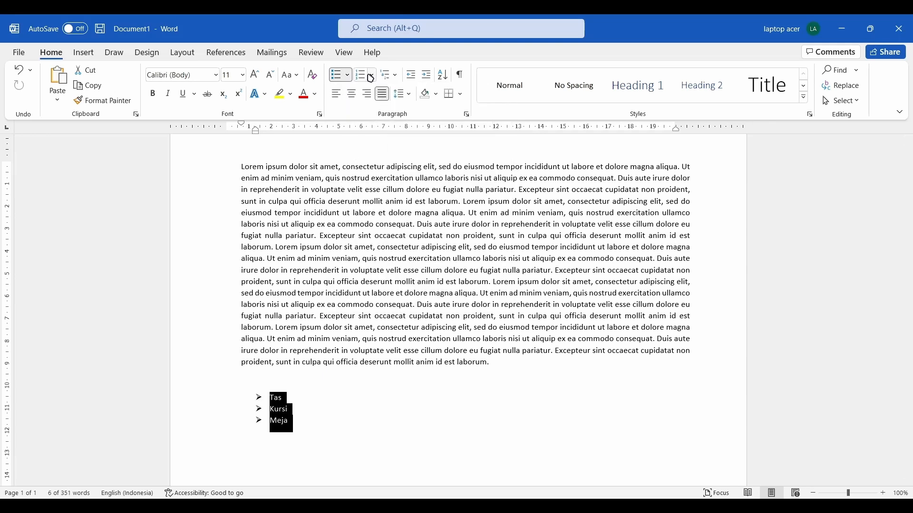
Step: Convert the Tas, Kursi, Meja list to 1., 2., 3. numbering and view the available multilevel list styles
left_click(371, 77)
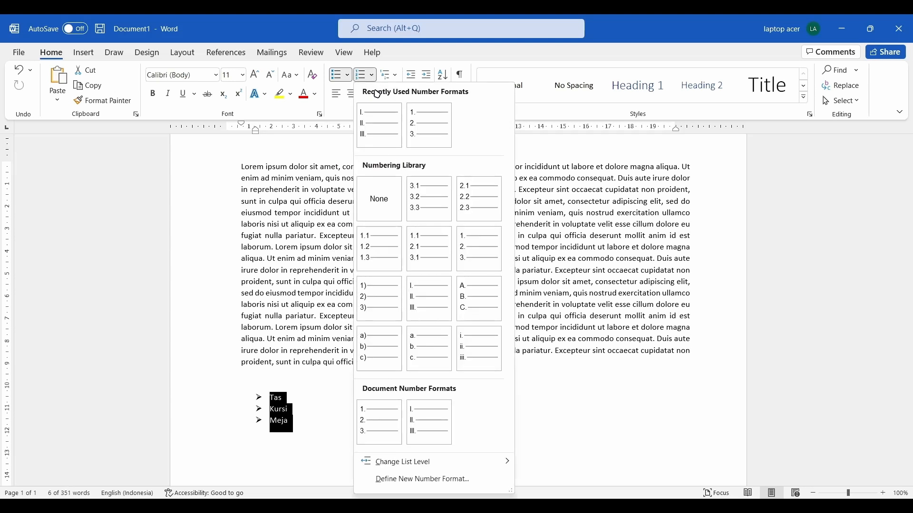
left_click(439, 131)
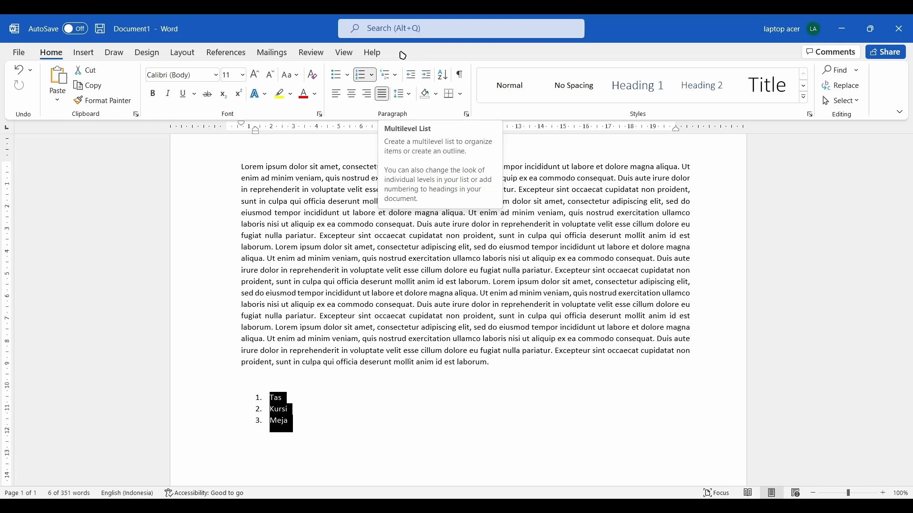
left_click(395, 75)
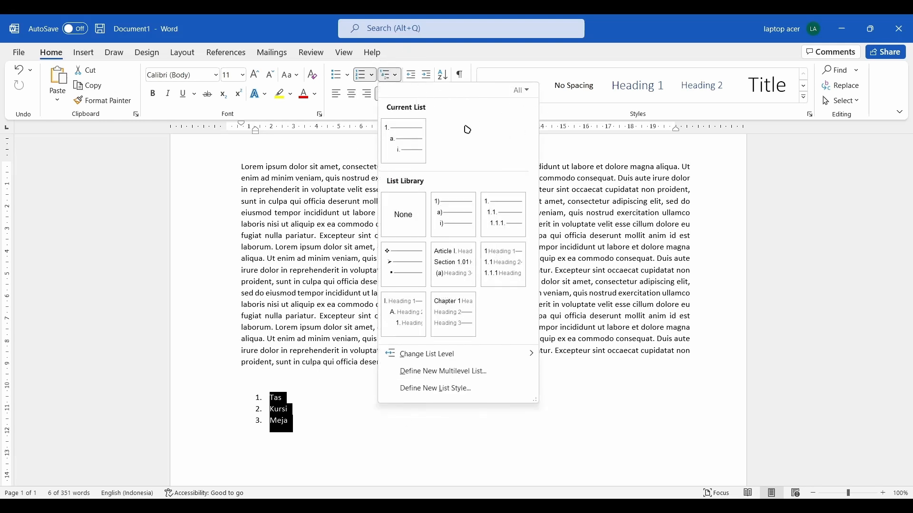
left_click(593, 179)
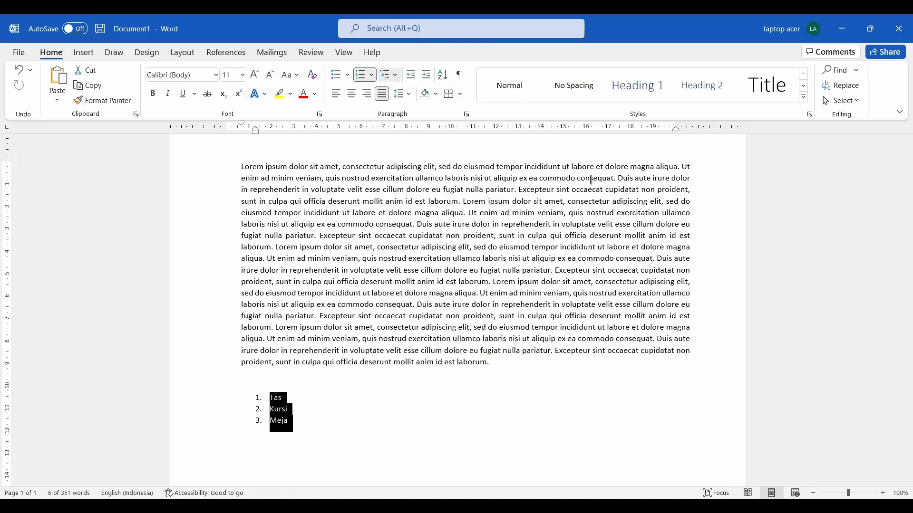
left_click(589, 178)
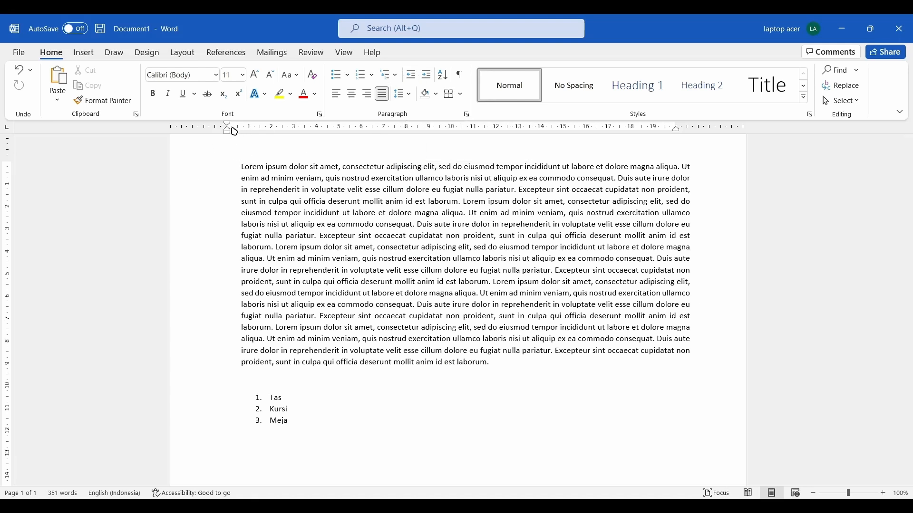
Step: Increase the indent of the Lorem ipsum paragraph by one level, and decrease it back to the margin
left_click_drag(228, 160, 323, 248)
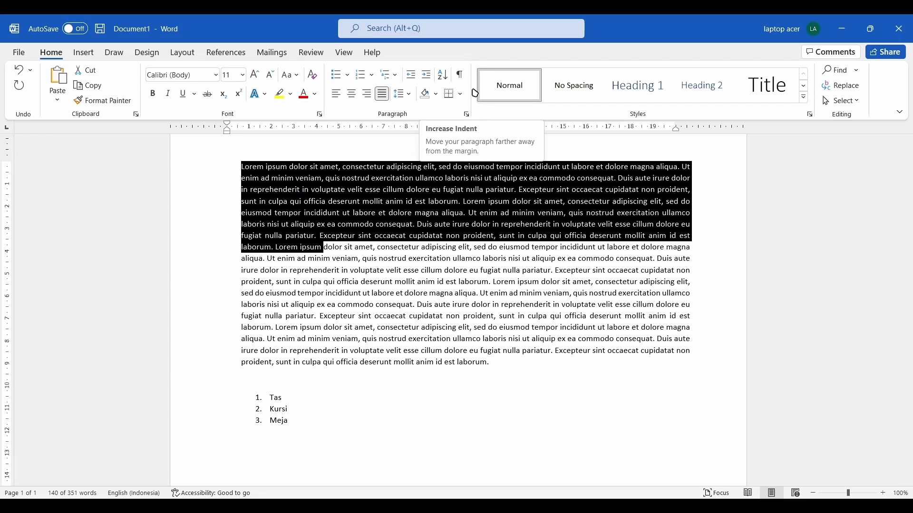
left_click(431, 76)
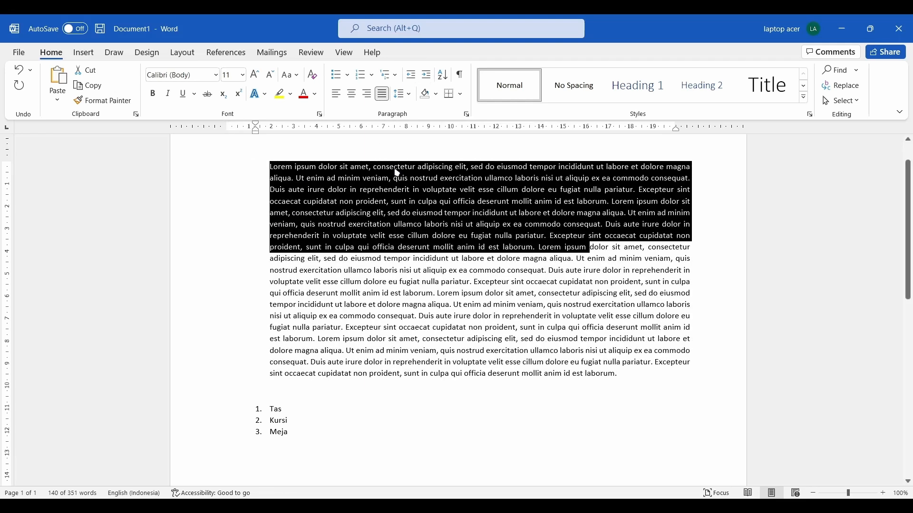
left_click(412, 75)
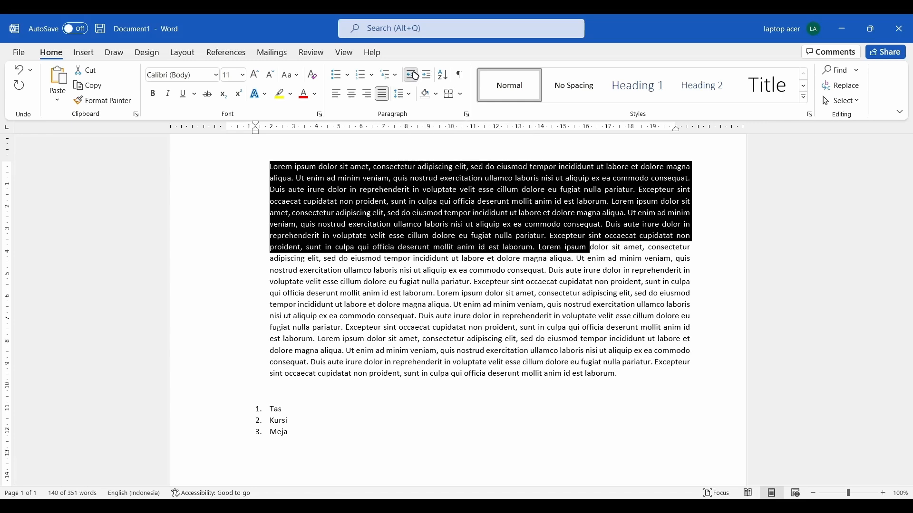
left_click(389, 362)
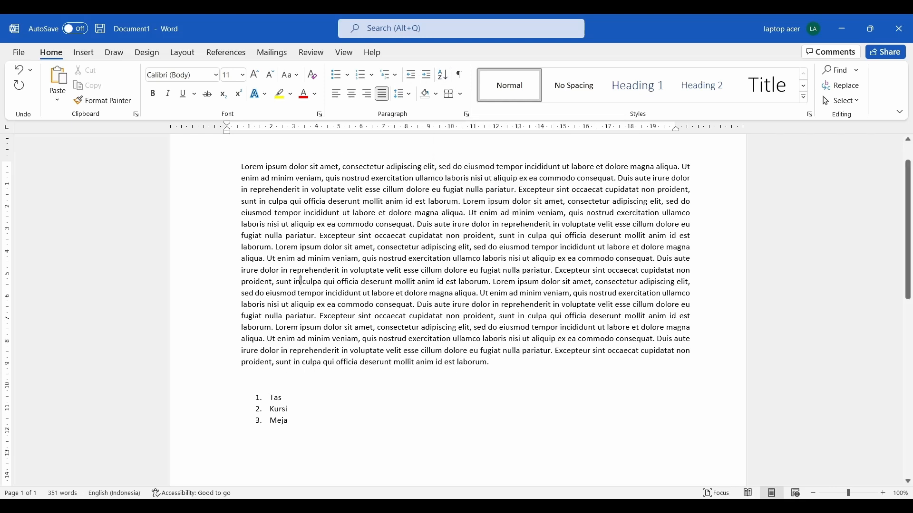
Step: Sort the numbered list Tas, Kursi, Meja as text by paragraphs in ascending order with no header row
scroll(301, 281, "down", 1)
left_click_drag(301, 393, 297, 362)
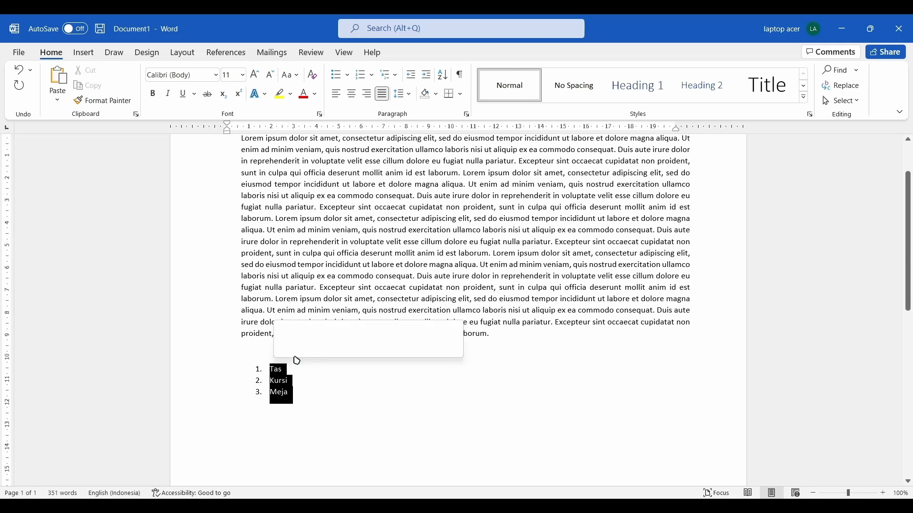
left_click(444, 75)
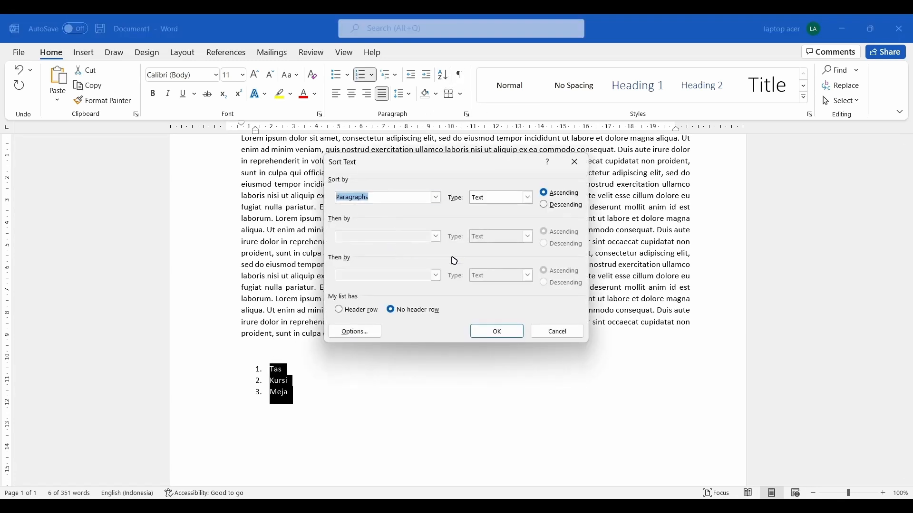
left_click(496, 331)
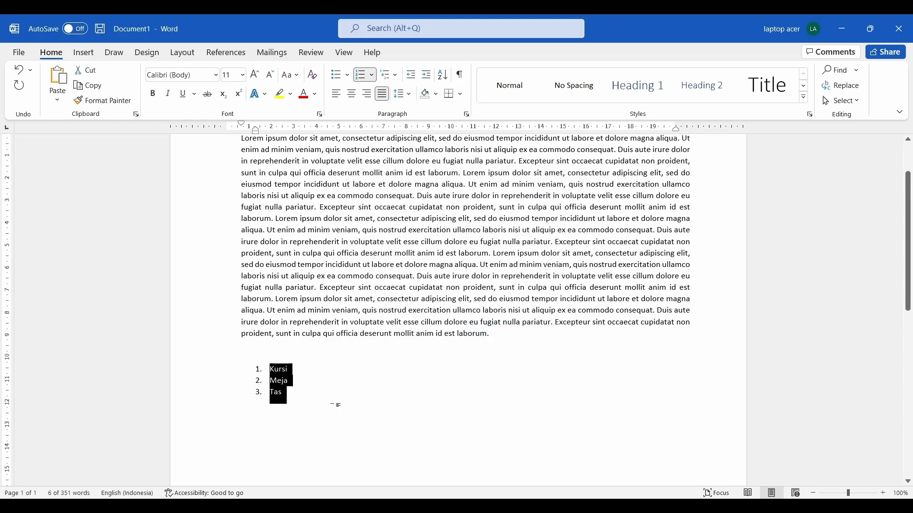
left_click(336, 405)
left_click_drag(275, 368, 297, 400)
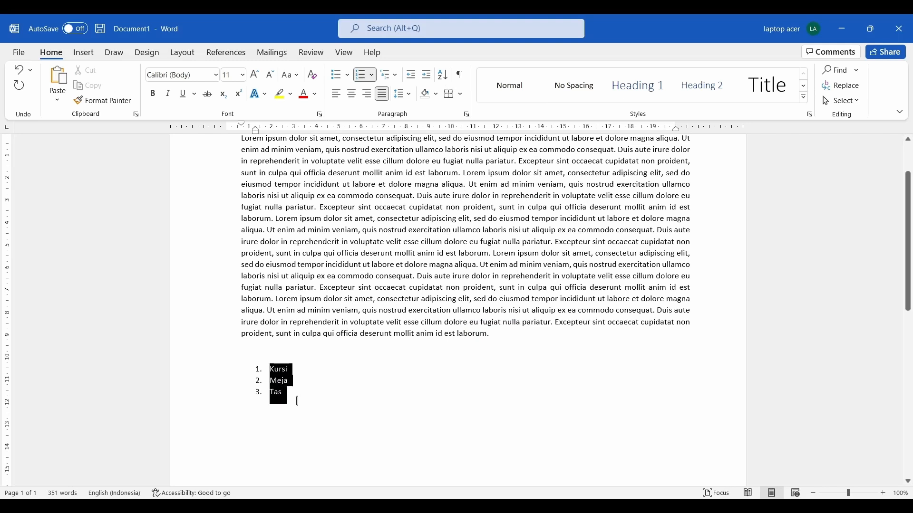
left_click(321, 331)
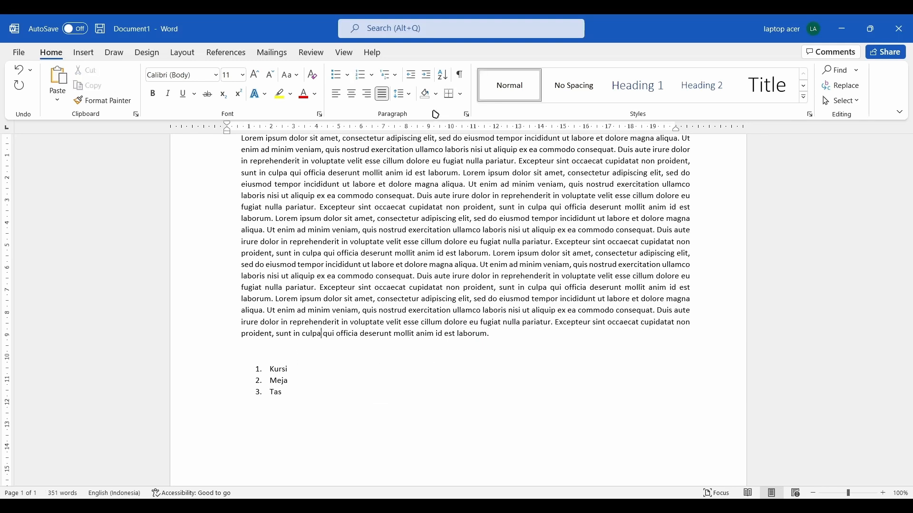
Step: Show the formatting marks and split the Lorem ipsum paragraph after "sed do" in its fourth line
left_click(464, 76)
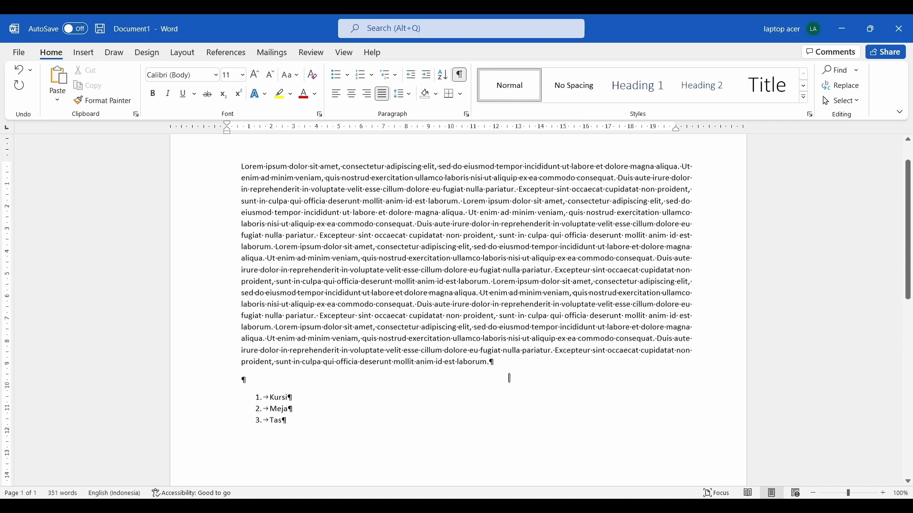
left_click_drag(484, 364, 261, 180)
left_click(567, 238)
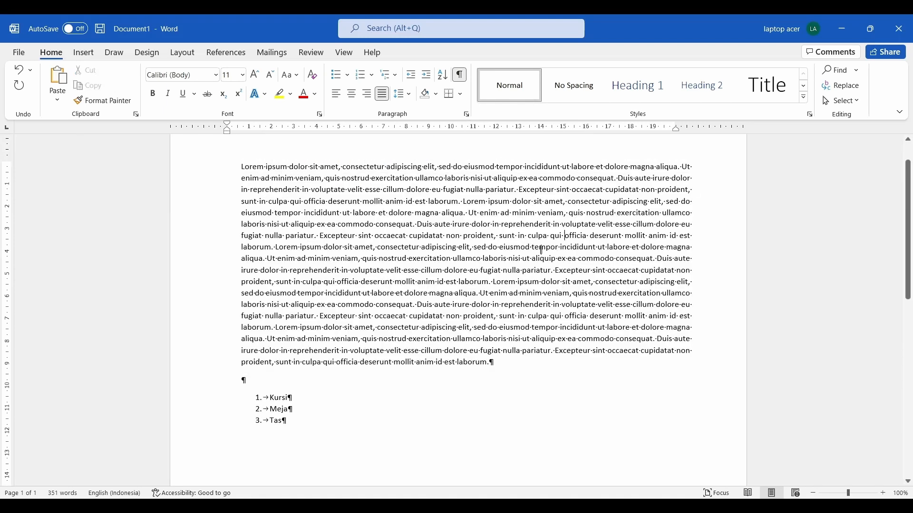
left_click(700, 201)
key("Return")
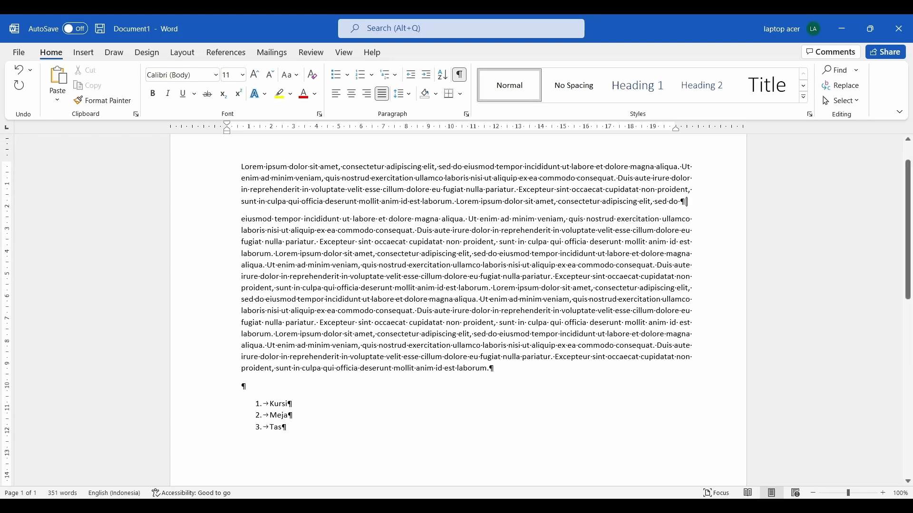
Step: Review the paragraph and space marks in both Lorem ipsum paragraphs, and hide the formatting marks
left_click_drag(686, 202, 698, 198)
left_click(561, 190)
left_click_drag(326, 177, 390, 168)
left_click_drag(379, 266, 436, 266)
left_click(462, 202)
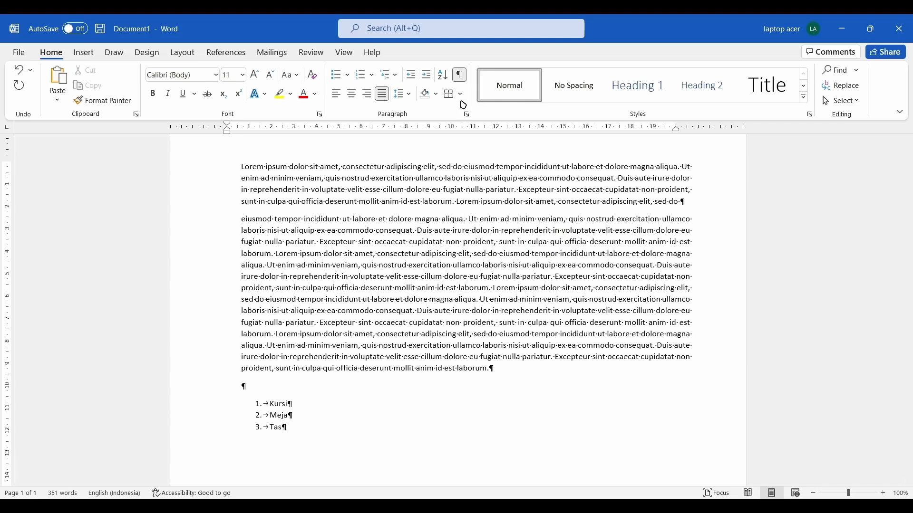
left_click(465, 80)
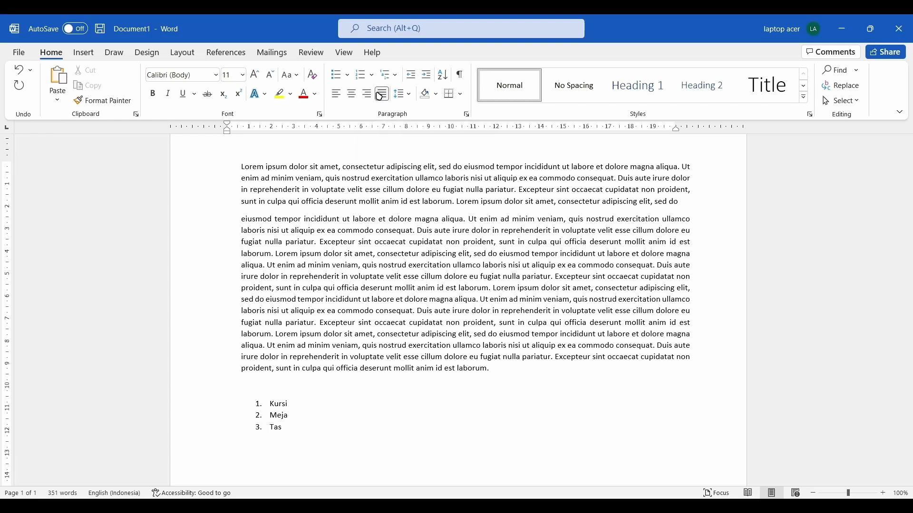
Step: Select both Lorem ipsum paragraphs and try left, centered and right alignment on them before justifying them again
left_click_drag(242, 167, 617, 375)
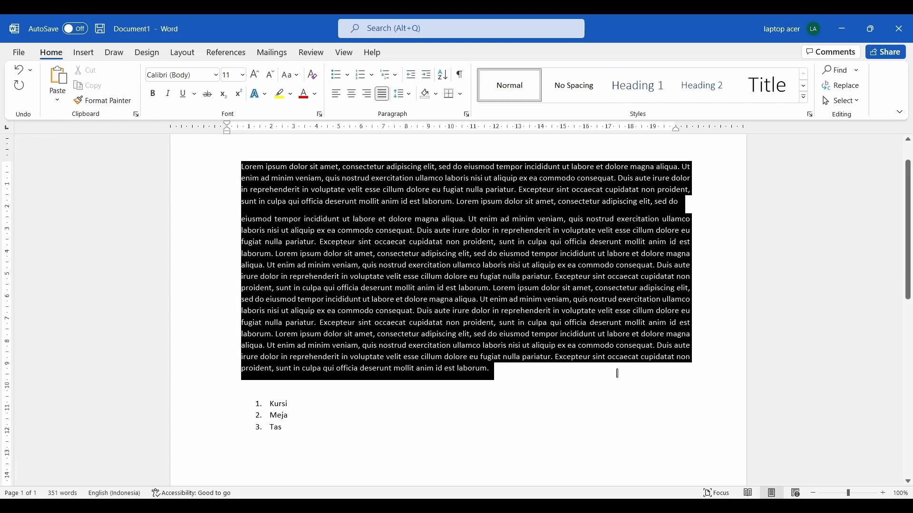
left_click(338, 96)
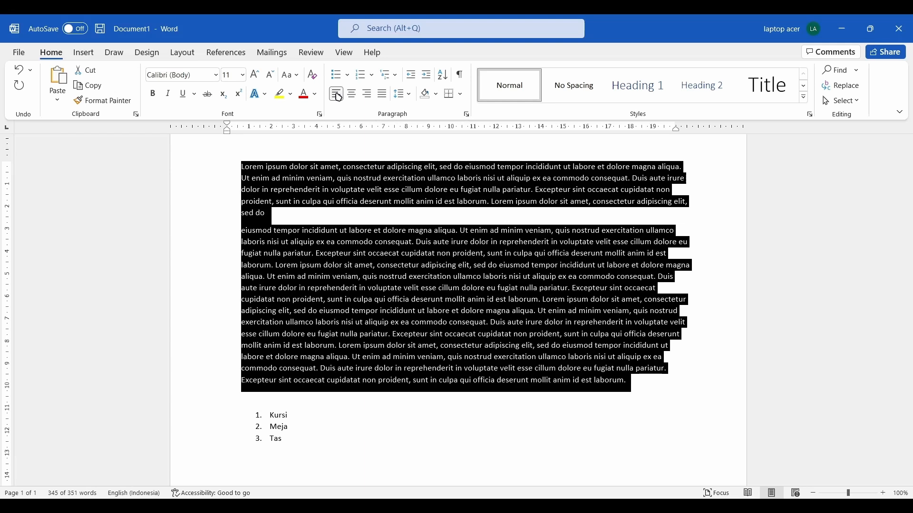
left_click(353, 95)
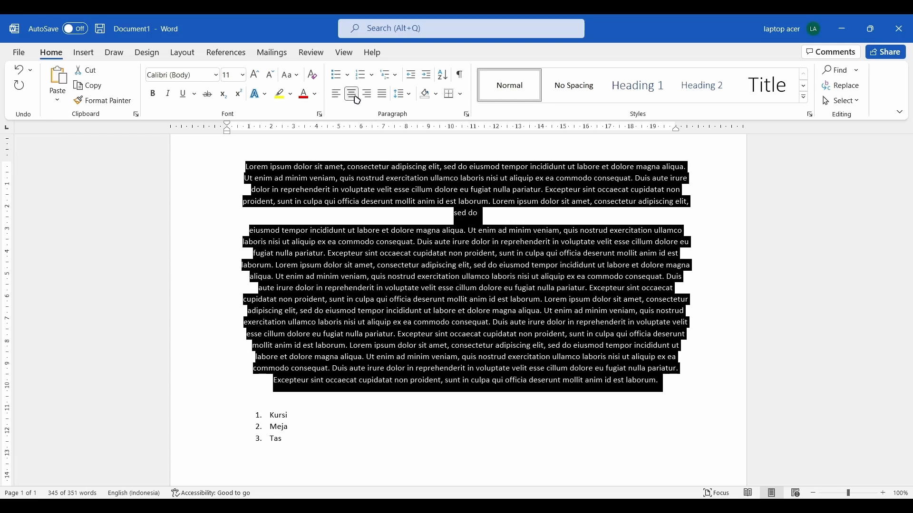
left_click(368, 97)
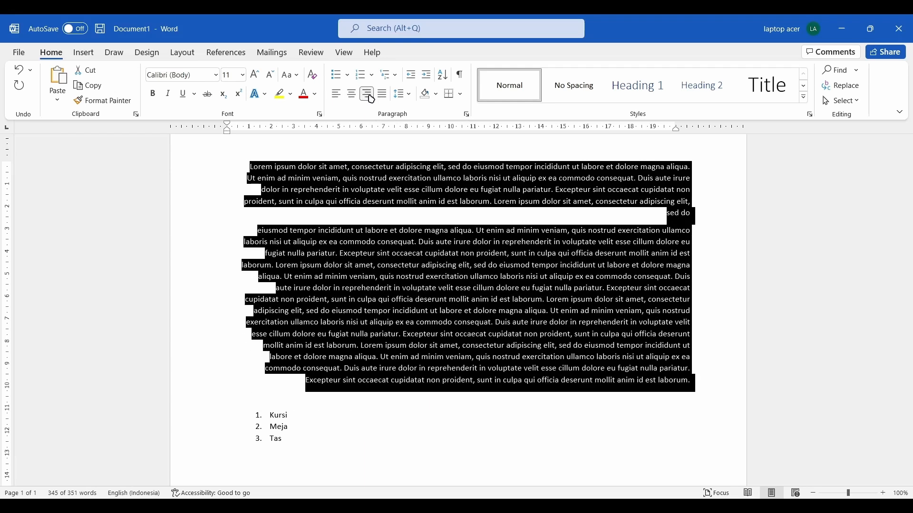
left_click(382, 95)
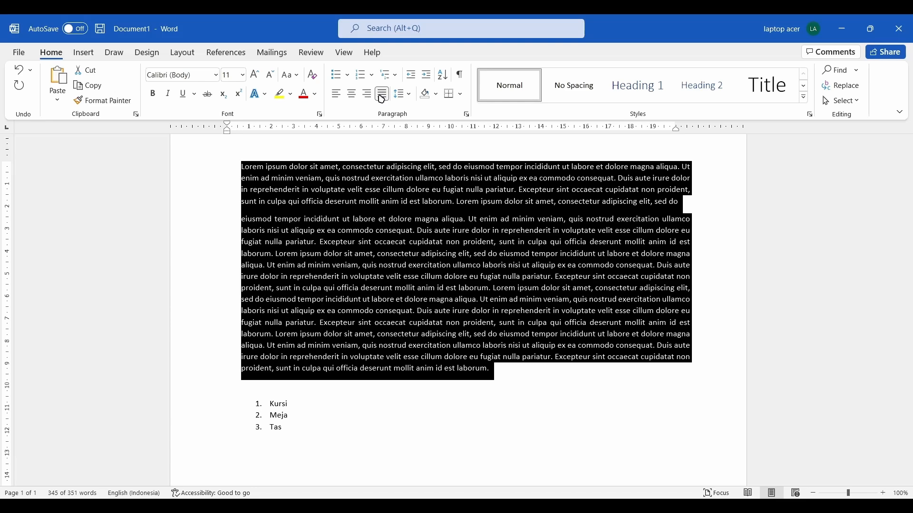
left_click(403, 130)
left_click(403, 166)
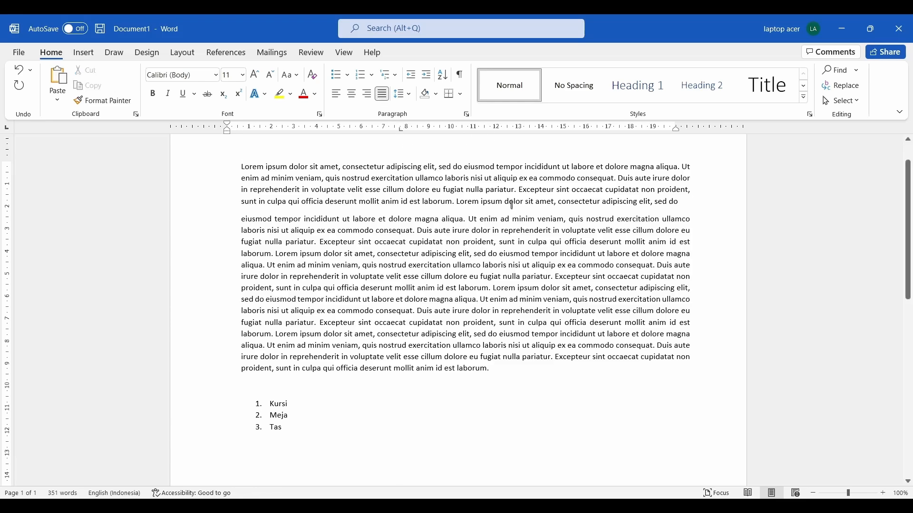
Step: Set the line spacing of the second Lorem ipsum paragraph, starting with "eiusmod", to 3,0
scroll(523, 200, "down", 2)
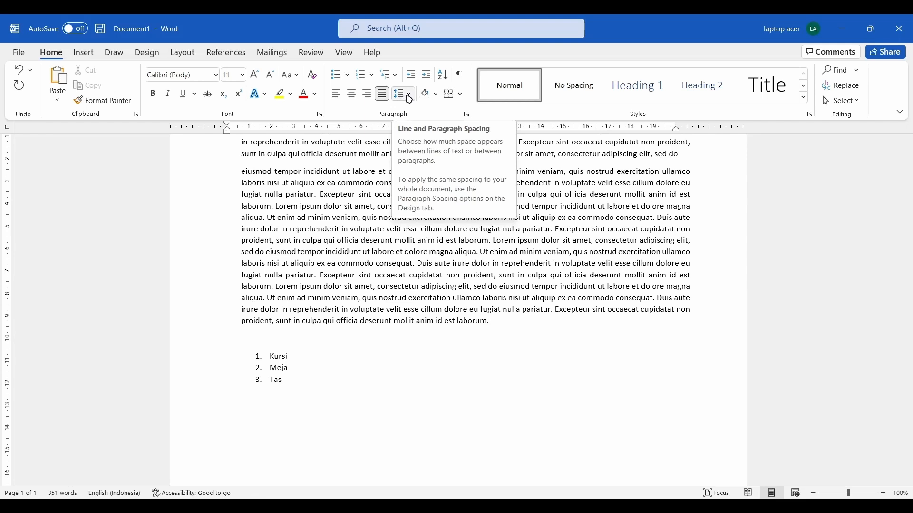
scroll(246, 164, "up", 1)
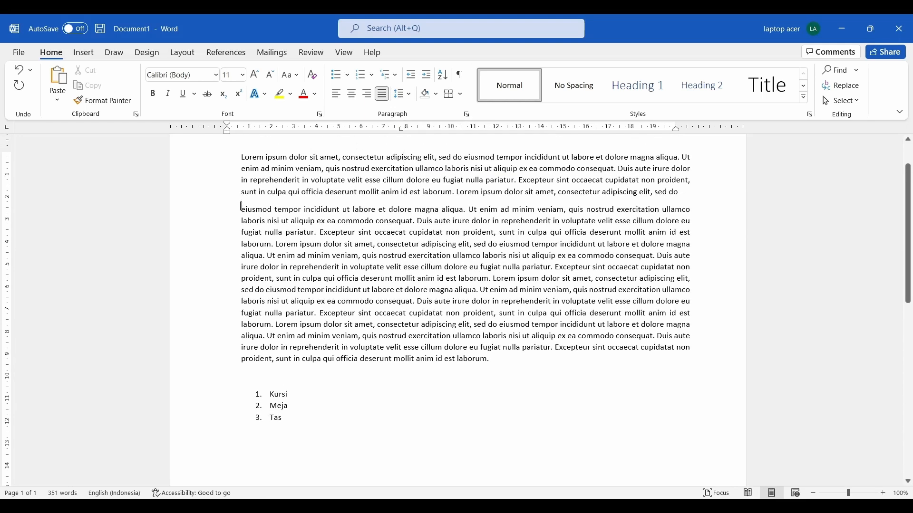
left_click_drag(242, 207, 689, 257)
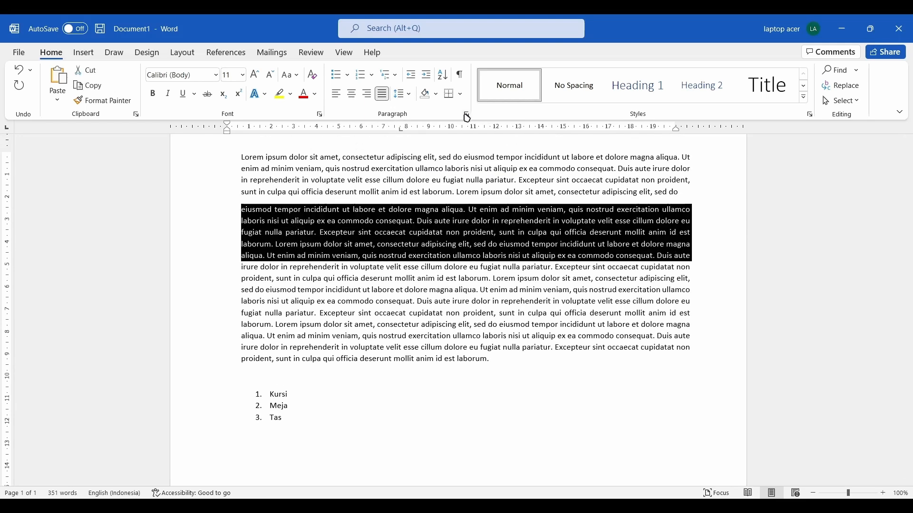
left_click(404, 94)
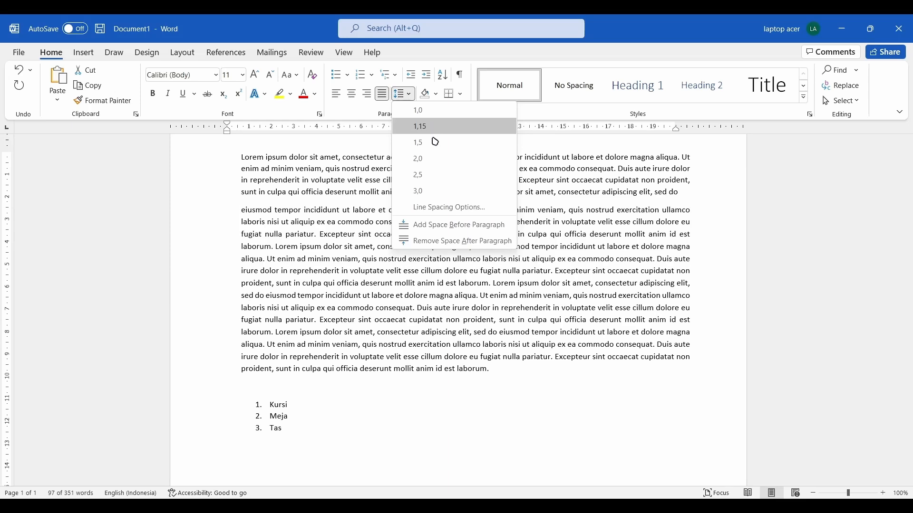
left_click(427, 192)
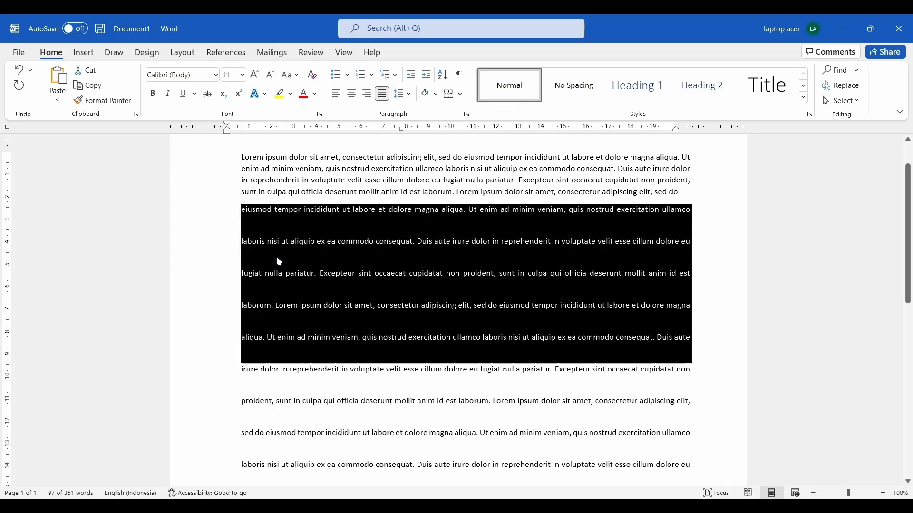
Step: Set the line spacing of the second Lorem ipsum paragraph, starting with "eiusmod", to 1,15
scroll(288, 225, "down", 1)
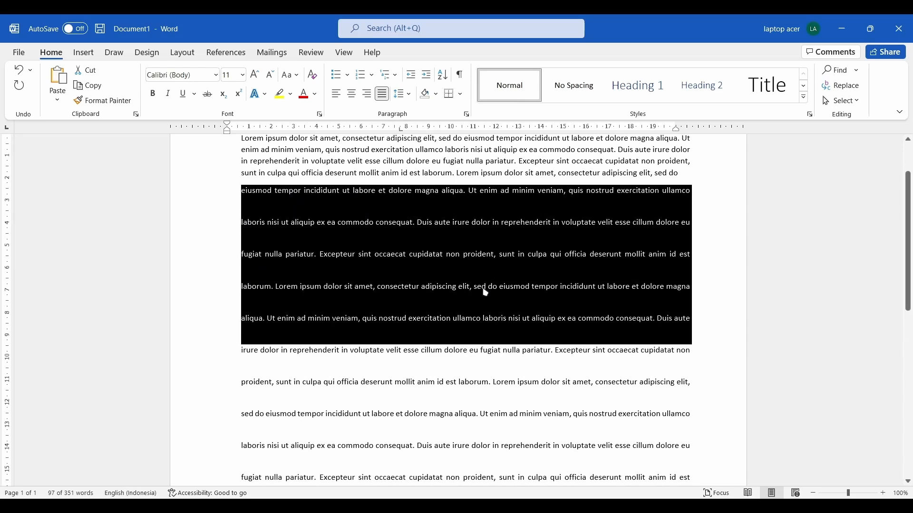
left_click(404, 94)
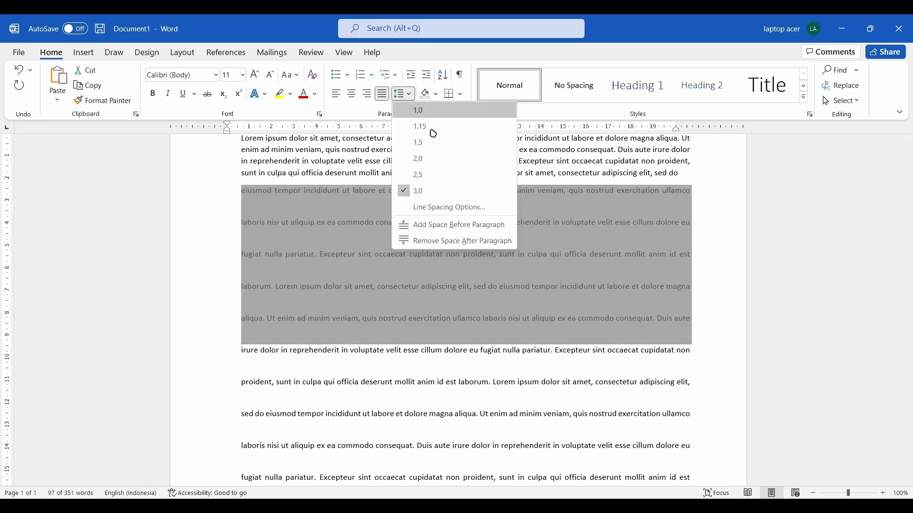
left_click(438, 126)
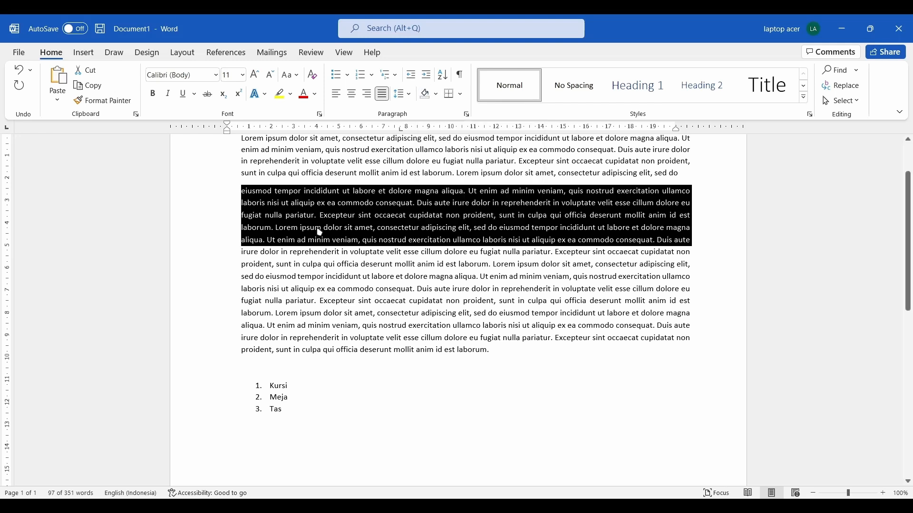
Step: Shade the passage from "laborum. Lorem ipsum" to "quis nostrud" in the second paragraph orange, and deselect it
left_click_drag(244, 231, 408, 240)
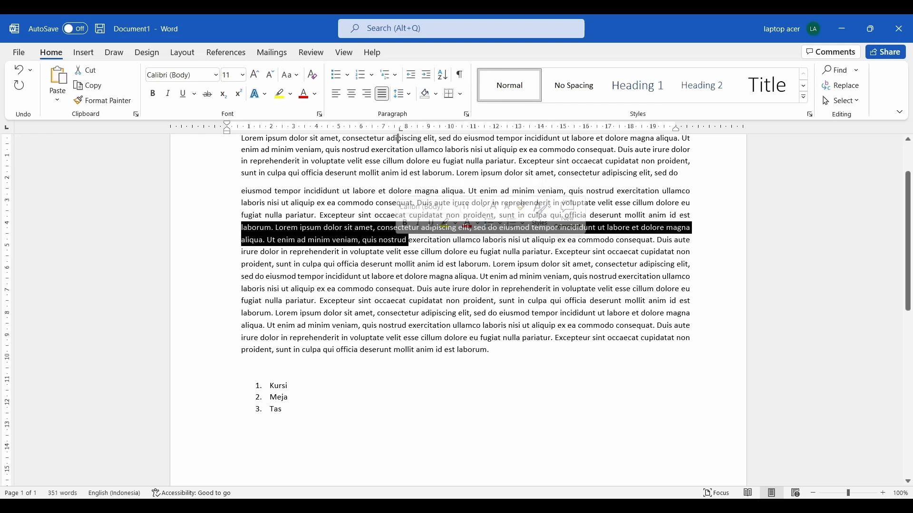
left_click(436, 94)
left_click(471, 125)
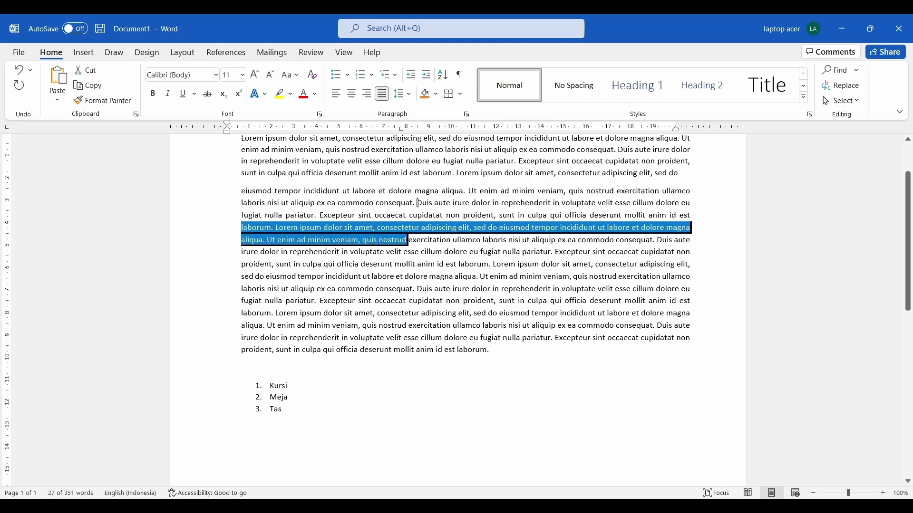
left_click(435, 218)
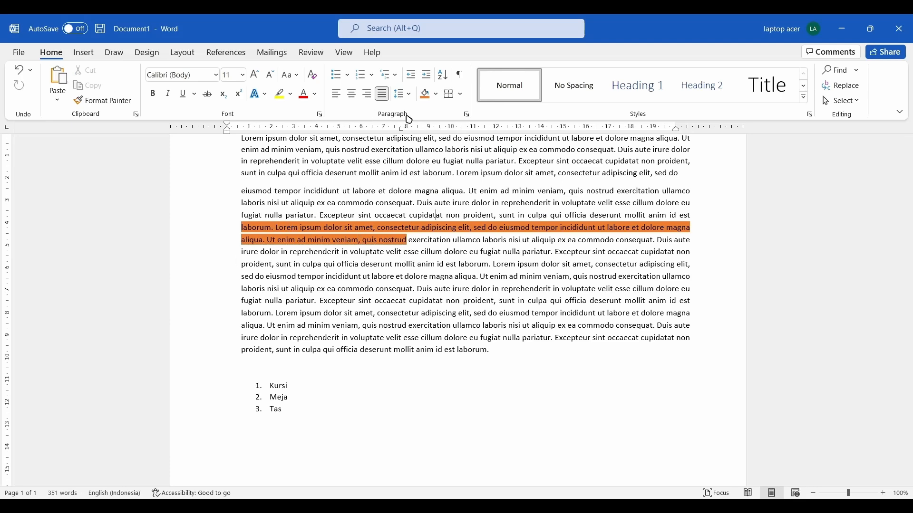
Step: Apply white shading at the insertion point in the paragraph that contains the orange passage
left_click(436, 94)
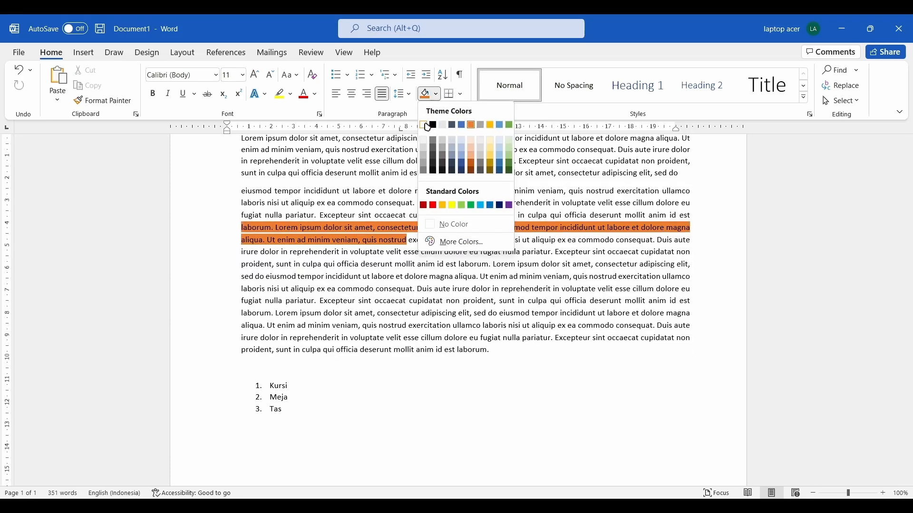
left_click(425, 126)
left_click_drag(435, 288, 321, 214)
left_click(450, 141)
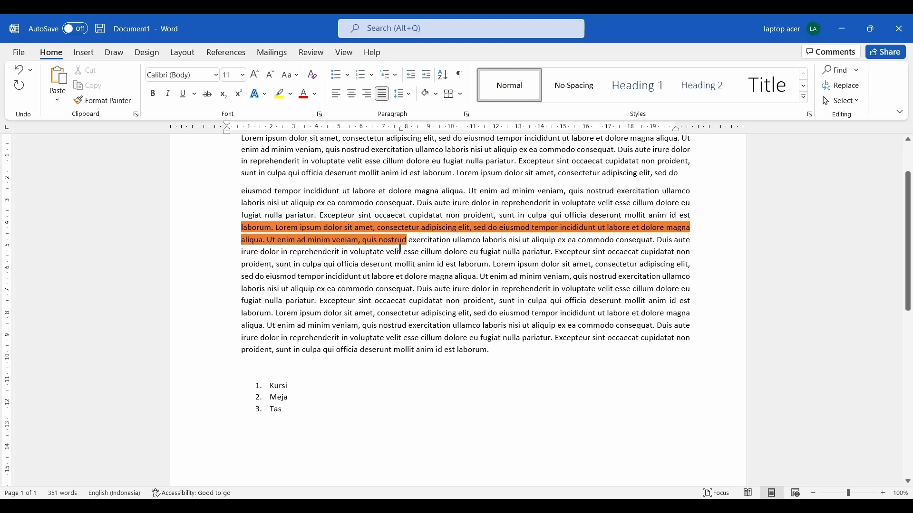
Step: Put a border around the passage from "do eiusmod" to "dolore magna" below the orange-shaded lines
scroll(401, 249, "down", 1)
left_click_drag(336, 238, 699, 275)
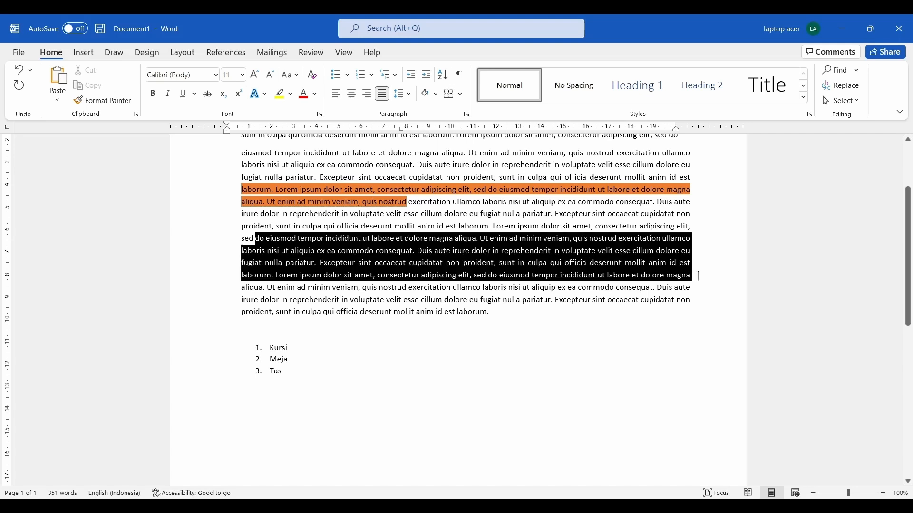
left_click(457, 95)
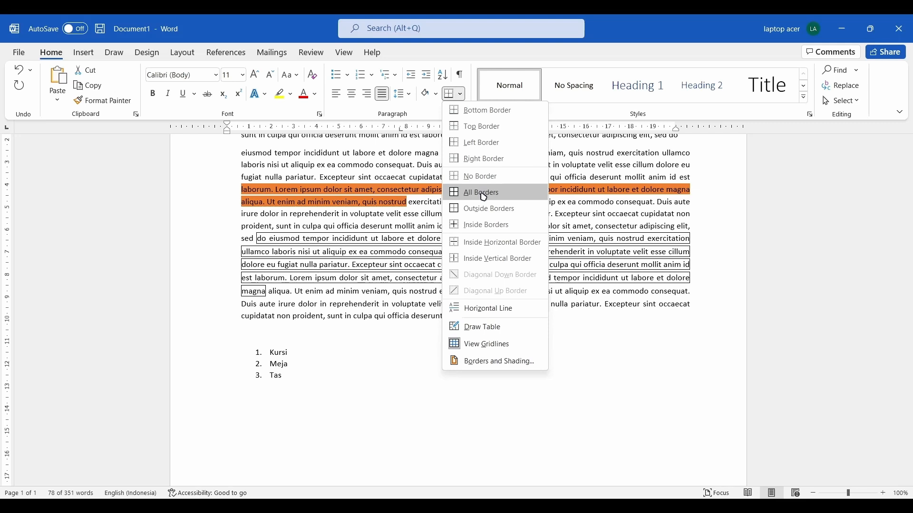
left_click(496, 143)
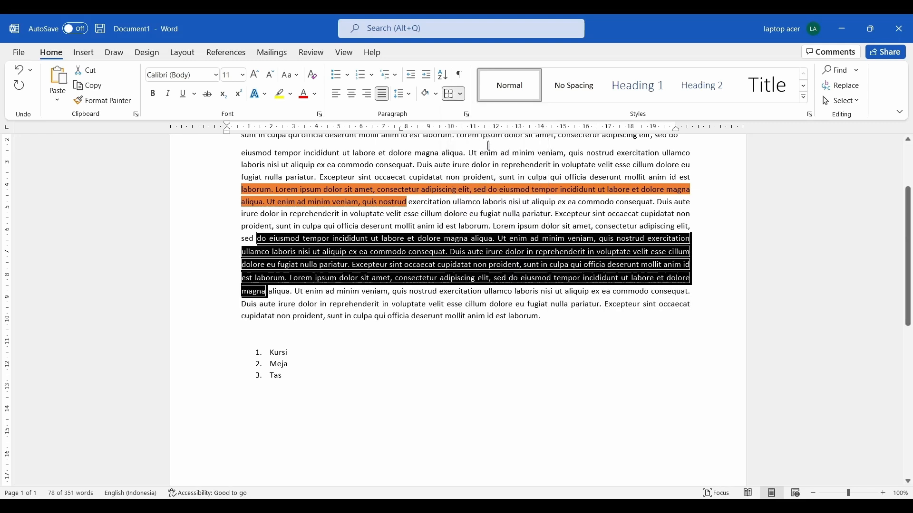
Step: Try the top and right border options on the selected passage
left_click(461, 94)
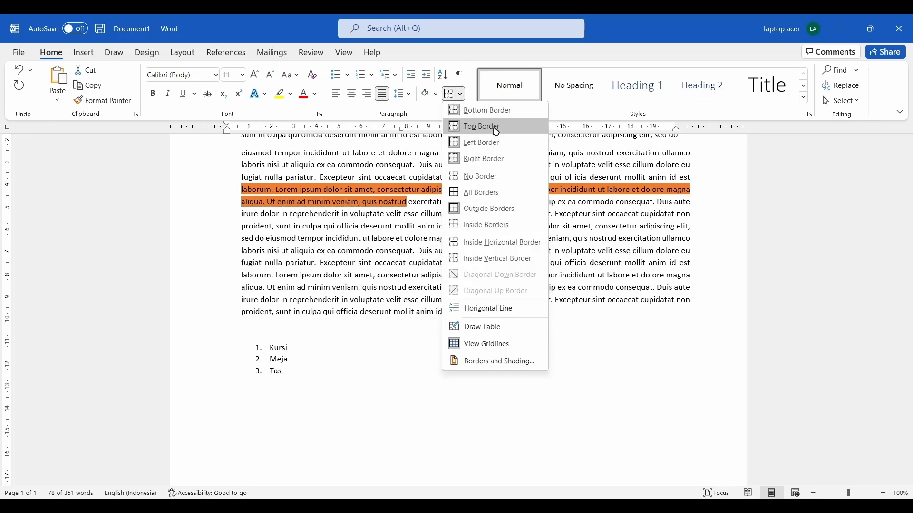
left_click(496, 127)
left_click(460, 95)
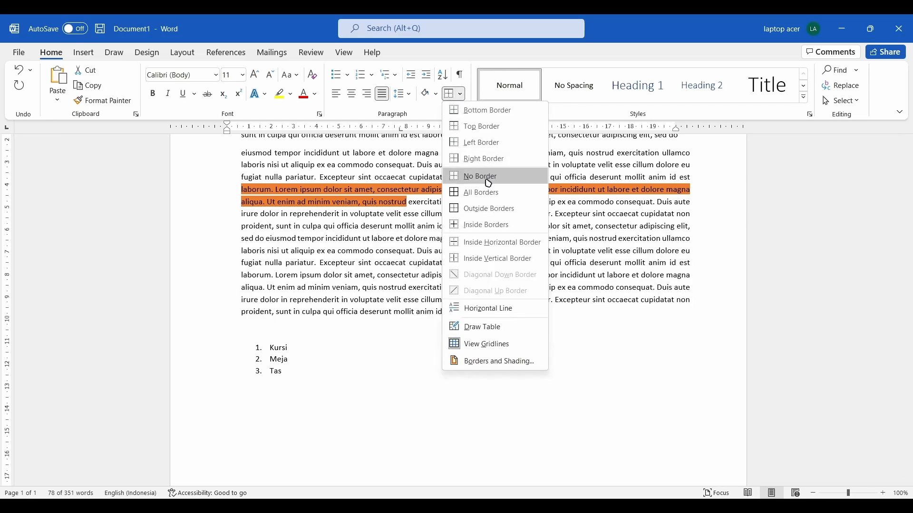
left_click(489, 161)
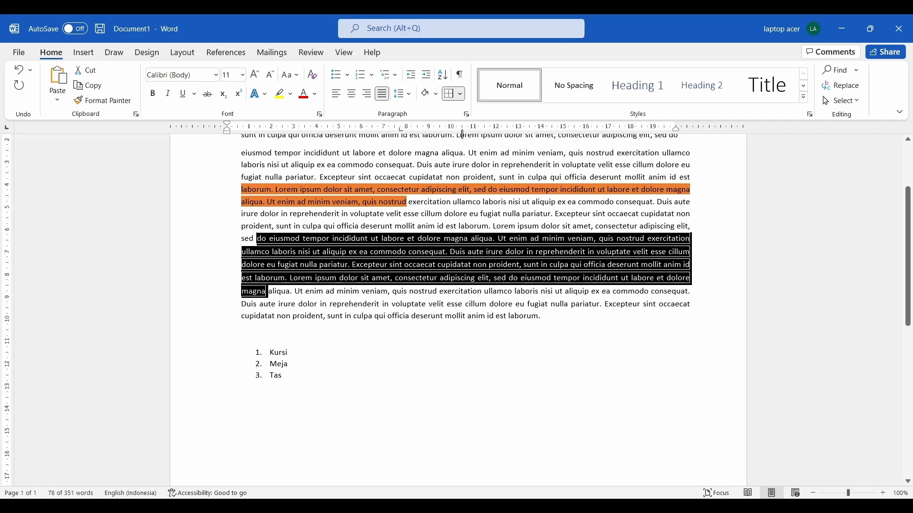
Step: Apply all borders to the selected passage from "do eiusmod" to "dolore magna" and deselect it
left_click(460, 94)
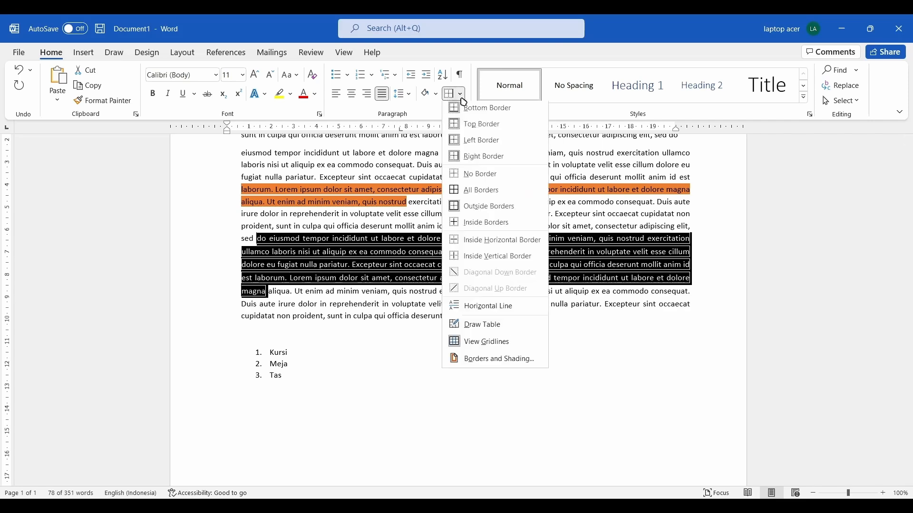
left_click(486, 193)
left_click(327, 304)
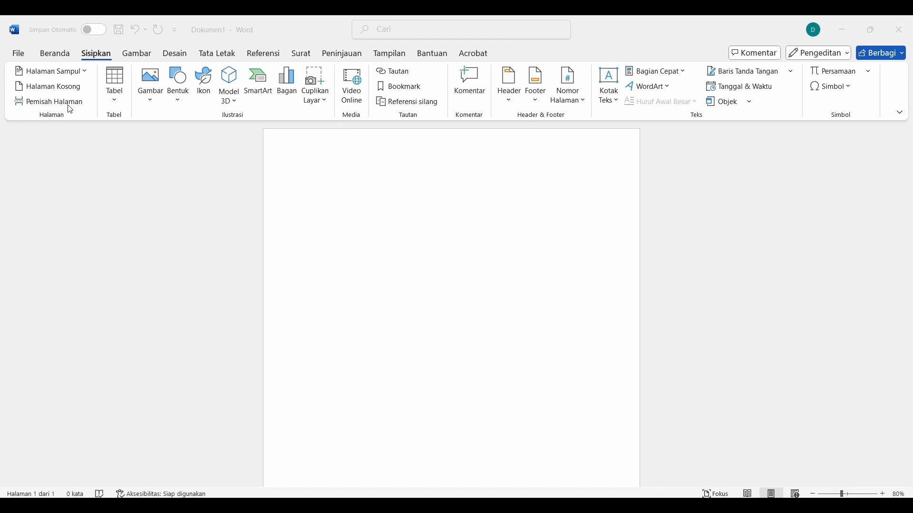
Step: In the empty document, browse the built-in cover page designs and close the gallery without choosing one
left_click(84, 72)
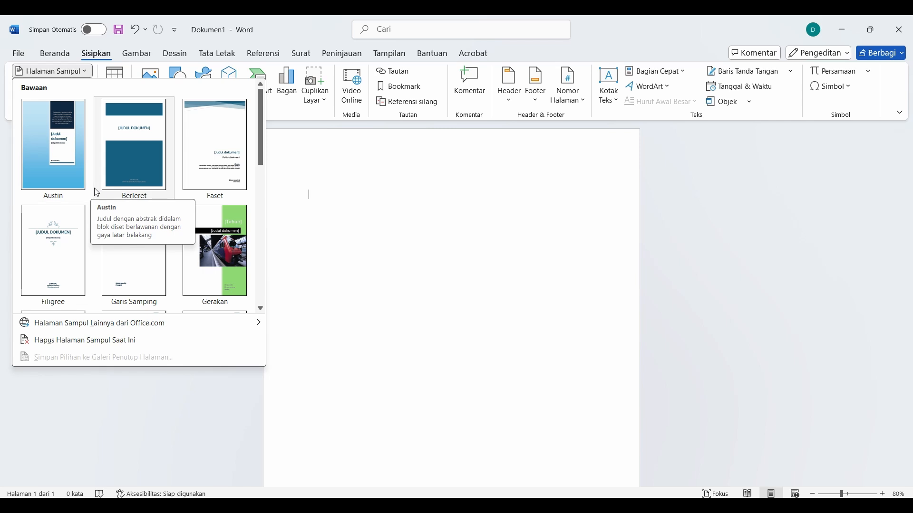
scroll(104, 193, "down", 5)
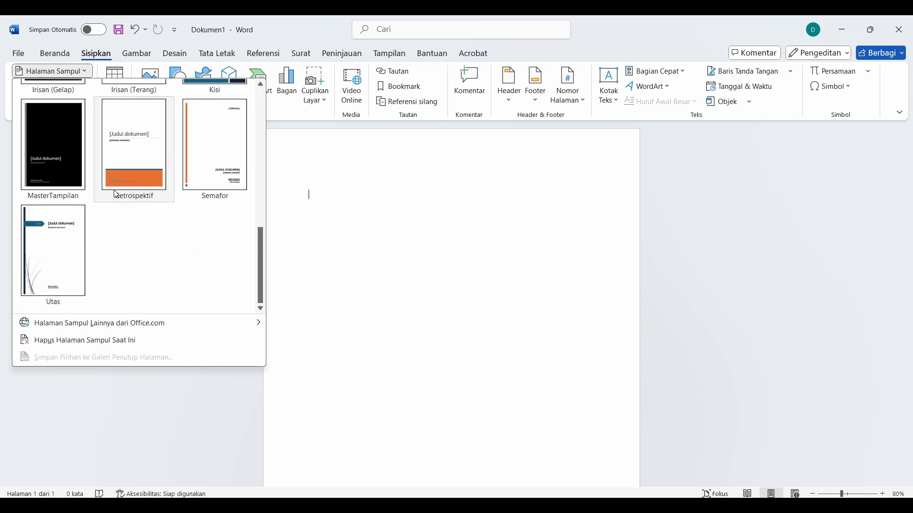
scroll(116, 194, "up", 5)
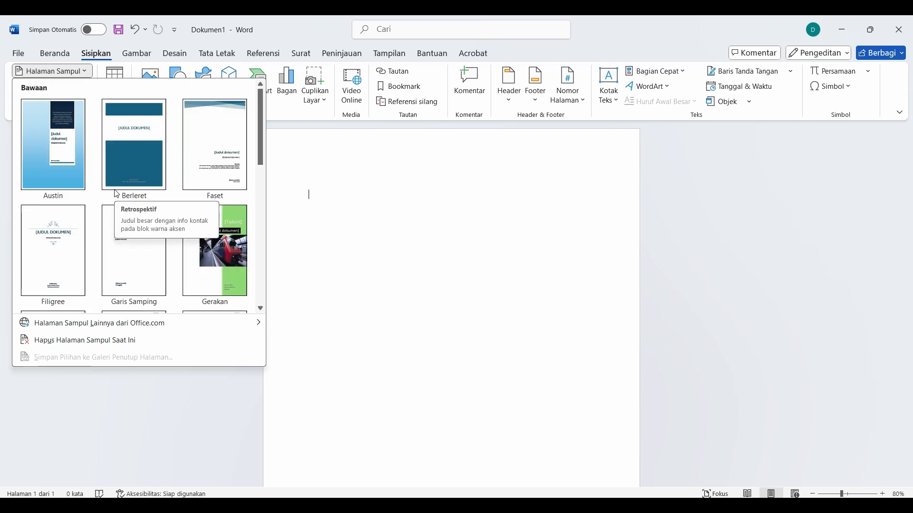
scroll(119, 193, "down", 5)
scroll(123, 193, "up", 5)
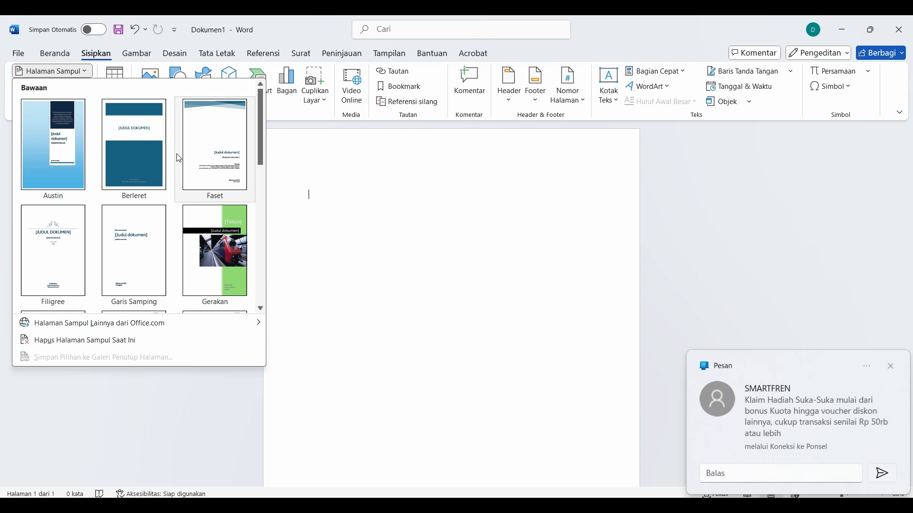
left_click(106, 393)
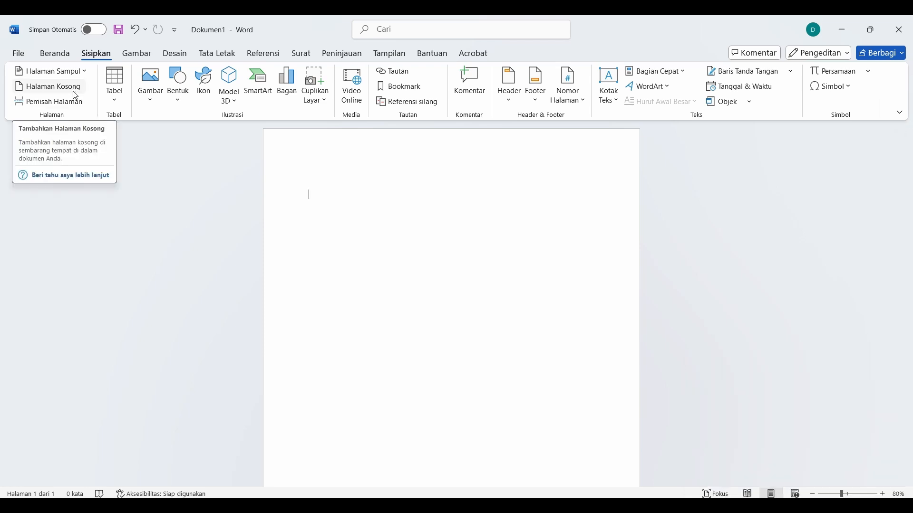
Step: Try adding two blank pages to the empty document, and remove both again
left_click(75, 88)
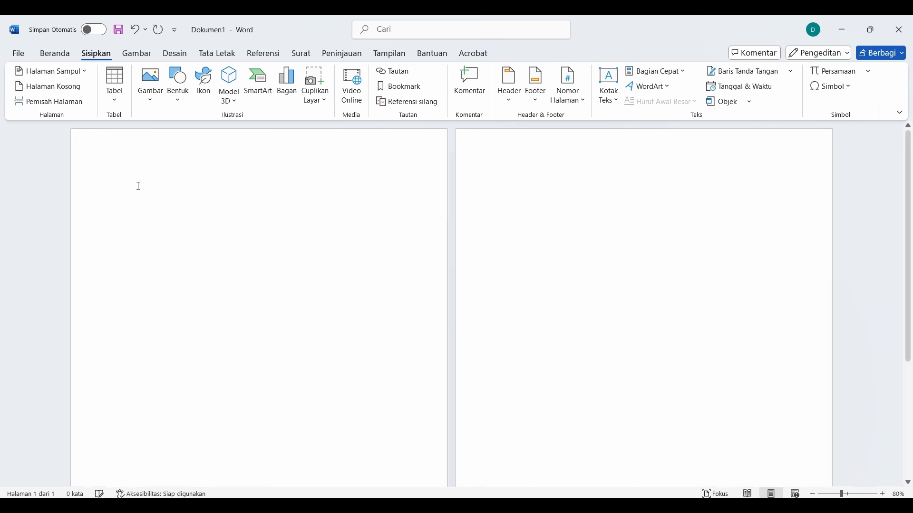
scroll(266, 276, "down", 3)
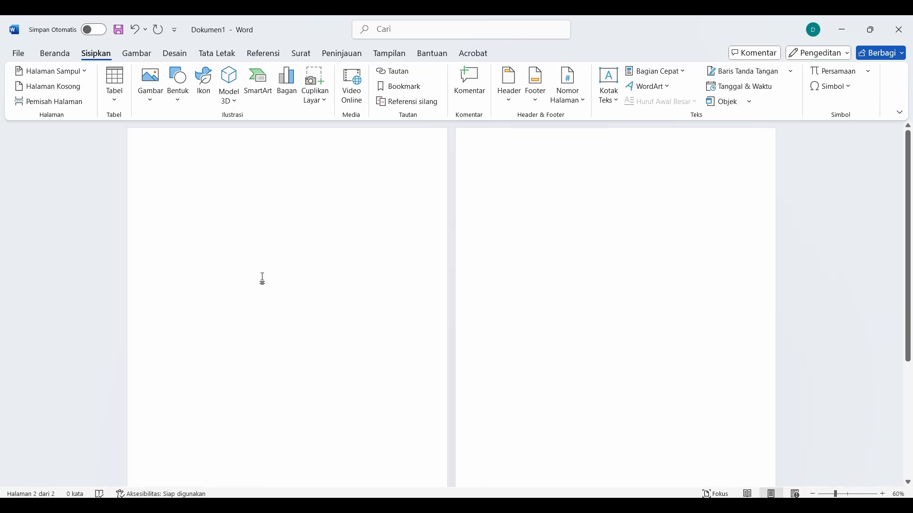
left_click(75, 87)
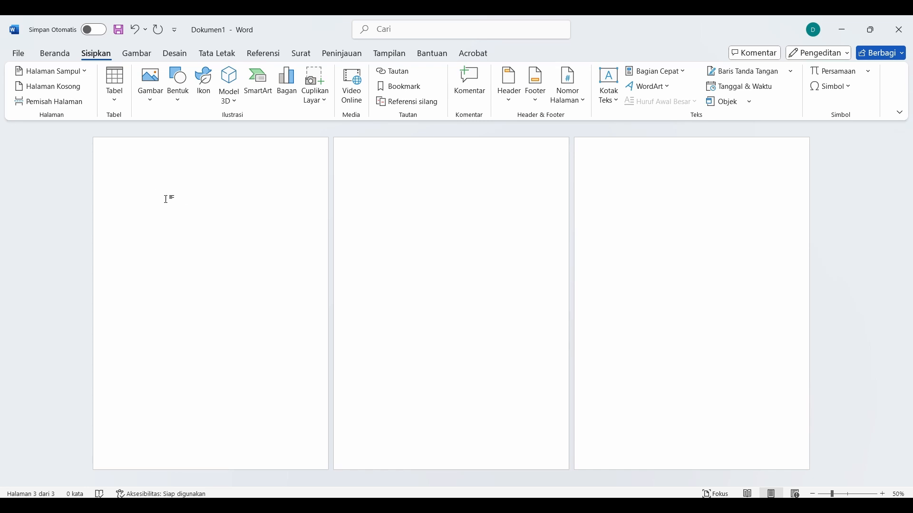
key("ctrl+z")
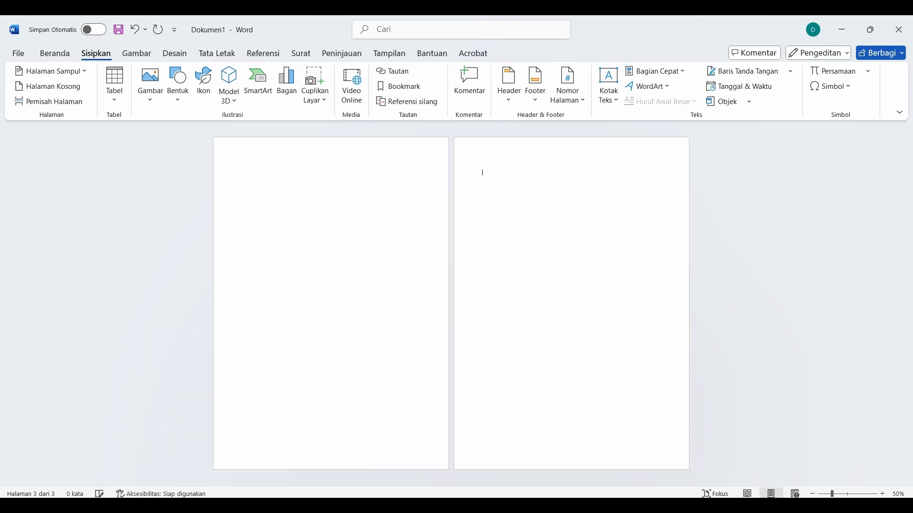
key("BackSpace")
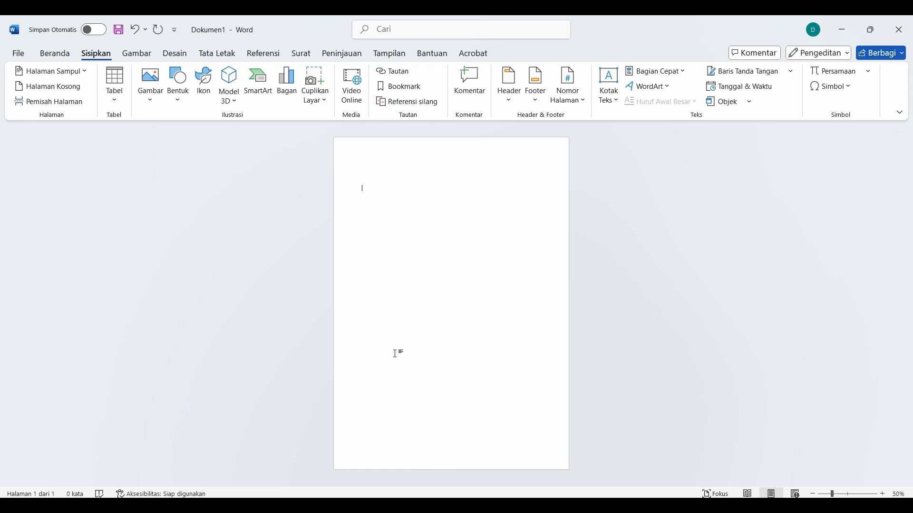
Step: Try inserting three page breaks in the empty document, and delete all of them again
left_click(56, 106)
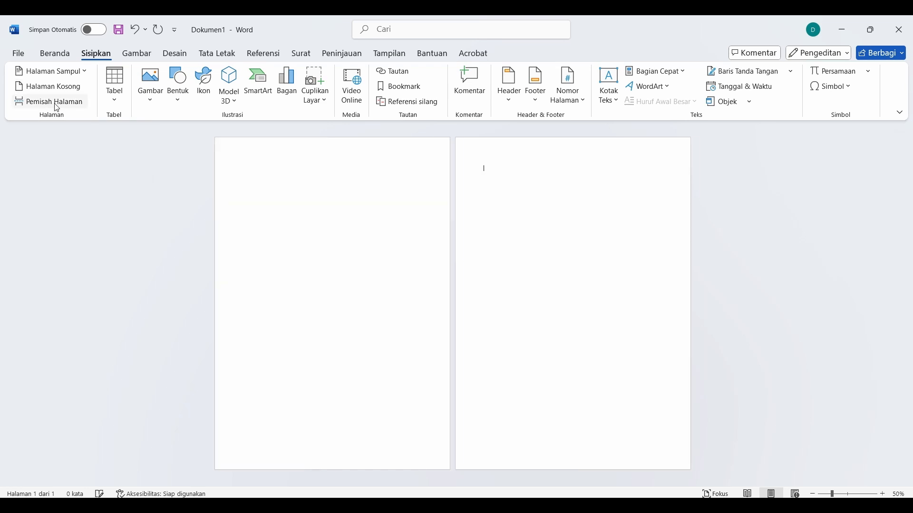
left_click(56, 105)
left_click(56, 105)
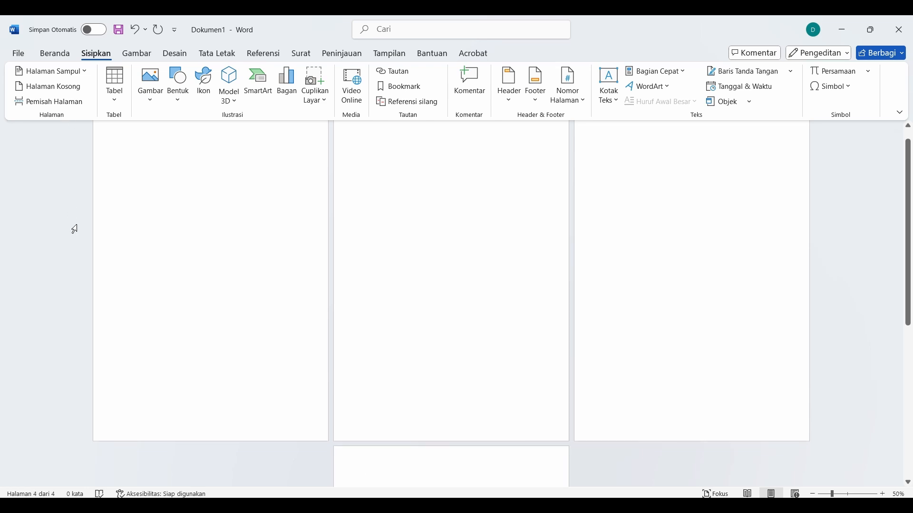
key("BackSpace")
key("BackSpace")
key("BackSpace")
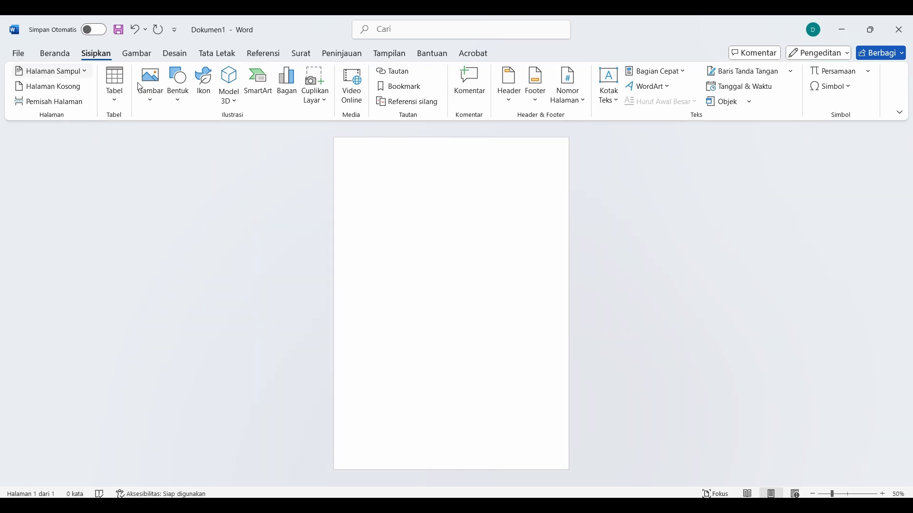
Step: Insert a table with 5 columns and 6 rows, and delete the whole table again
left_click(117, 101)
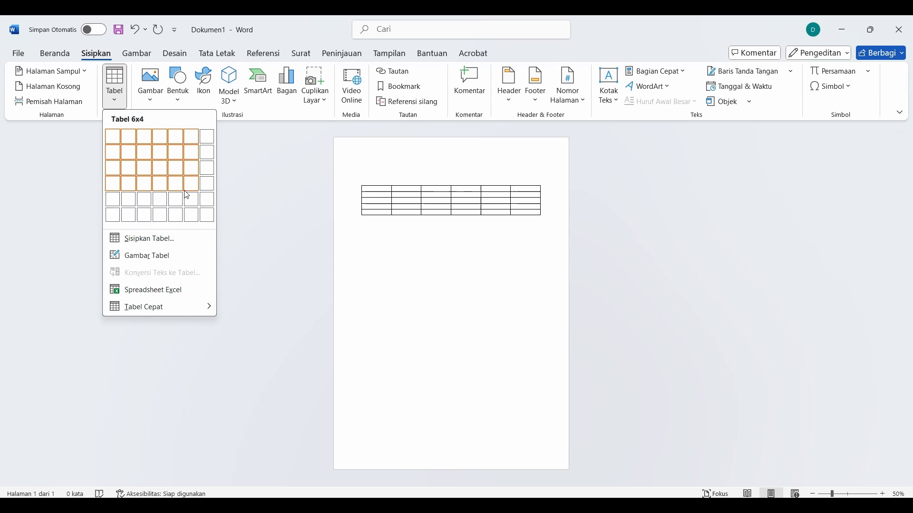
left_click(185, 218)
left_click_drag(369, 189, 523, 220)
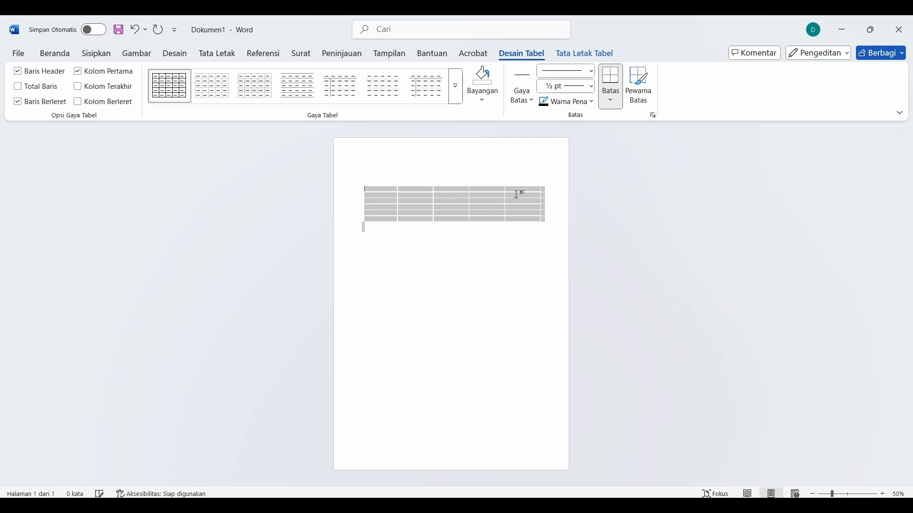
key("BackSpace")
Step: Look over the picture source options and browse the shapes gallery without inserting anything in the empty document
left_click(95, 54)
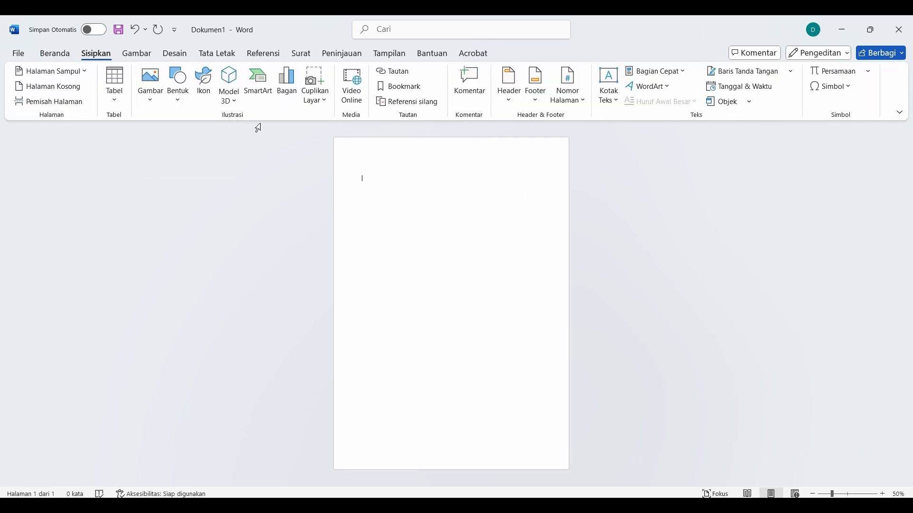
left_click(153, 98)
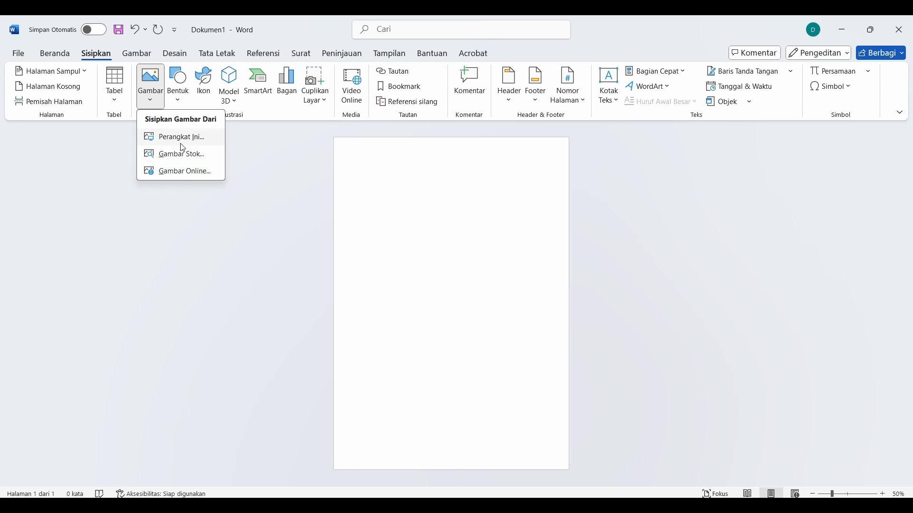
left_click(249, 130)
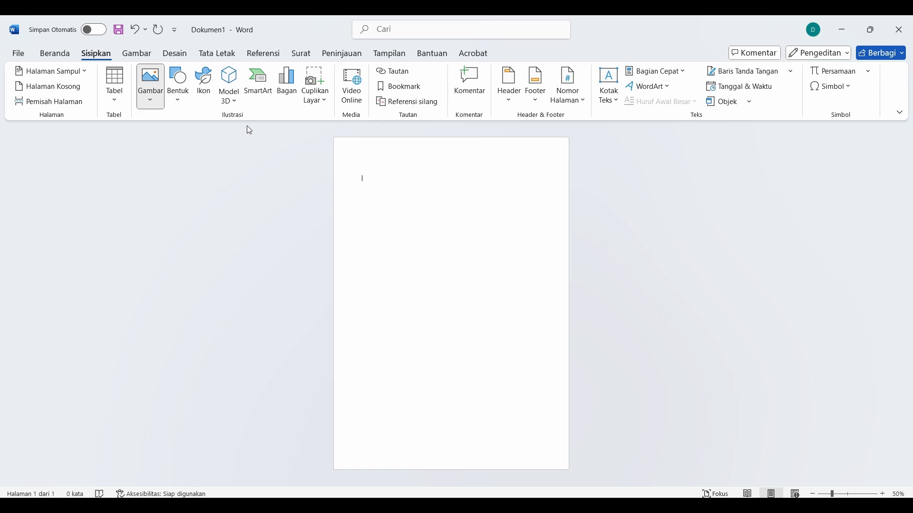
left_click(178, 99)
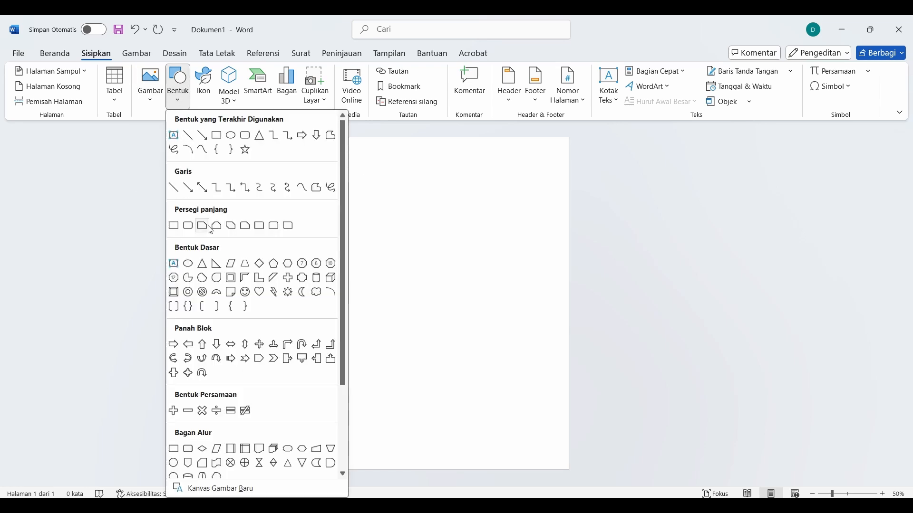
scroll(234, 242, "down", 1)
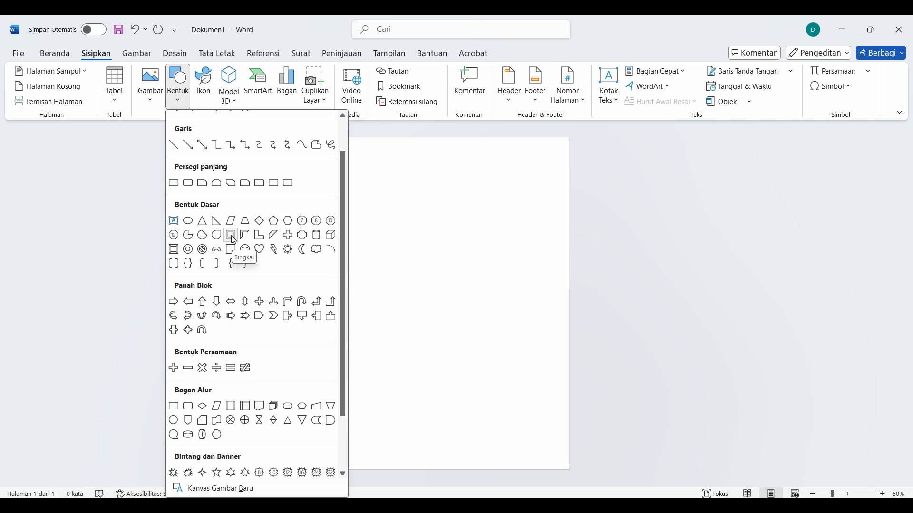
scroll(245, 237, "down", 2)
left_click(137, 232)
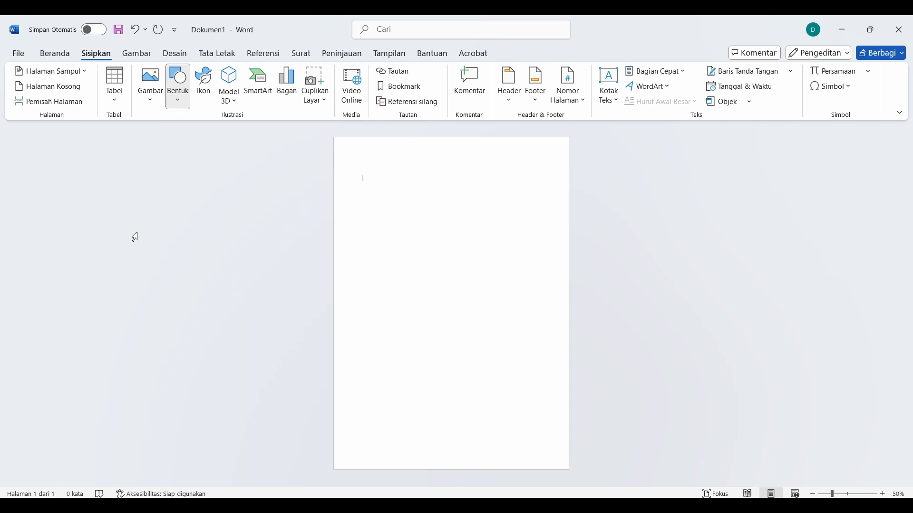
Step: Browse the stock icon library and close it without inserting an icon
left_click(195, 93)
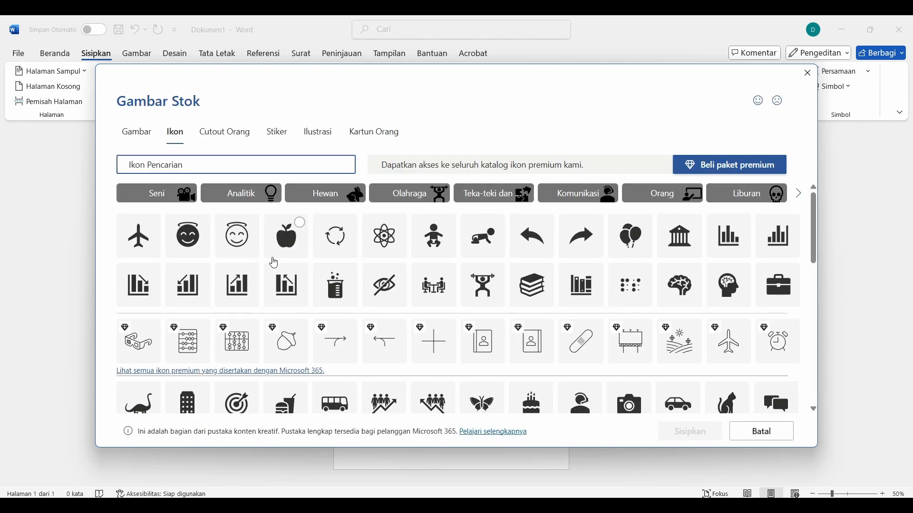
scroll(399, 276, "down", 1)
scroll(399, 276, "down", 10)
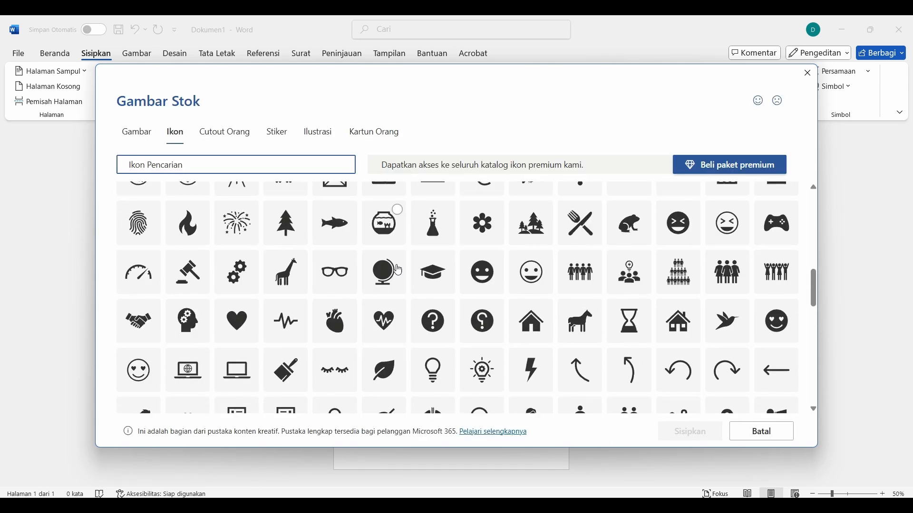
left_click(807, 73)
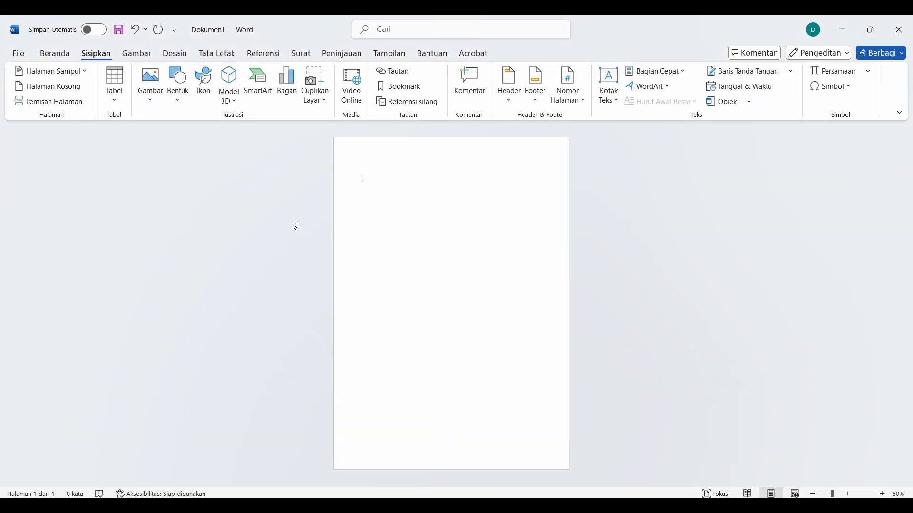
Step: Browse the categories of stock 3D models online and close the library without choosing a model
left_click(232, 101)
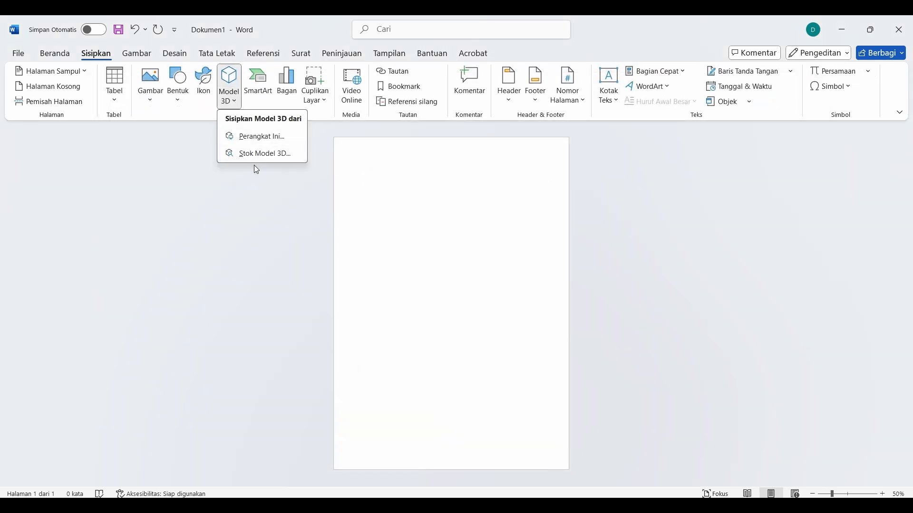
left_click(259, 159)
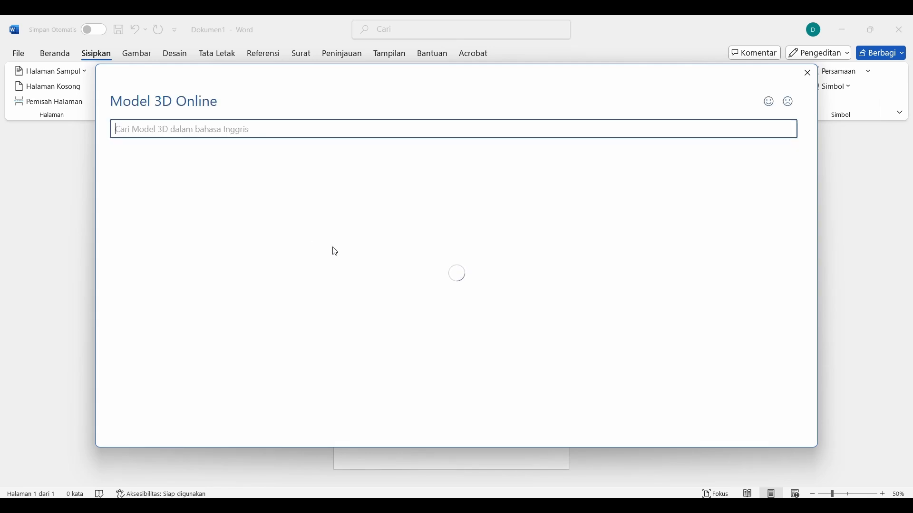
scroll(361, 226, "down", 10)
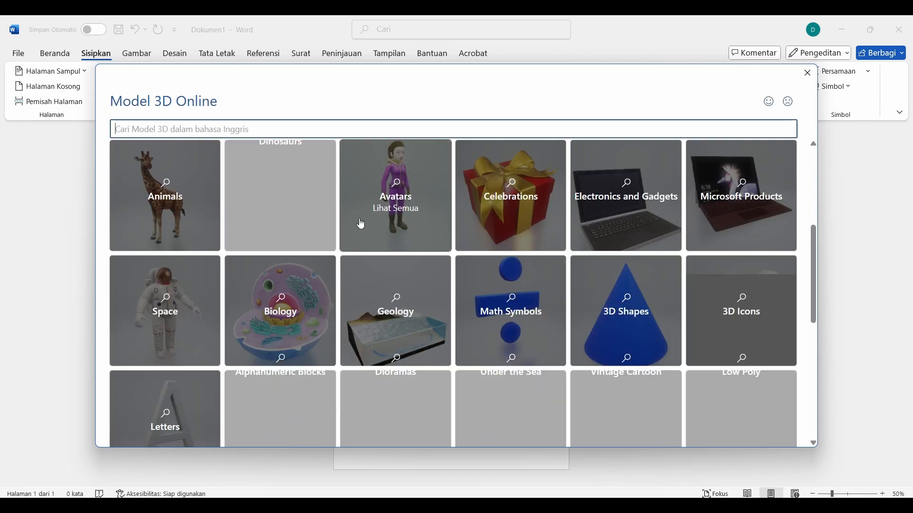
scroll(354, 221, "up", 5)
scroll(353, 216, "up", 5)
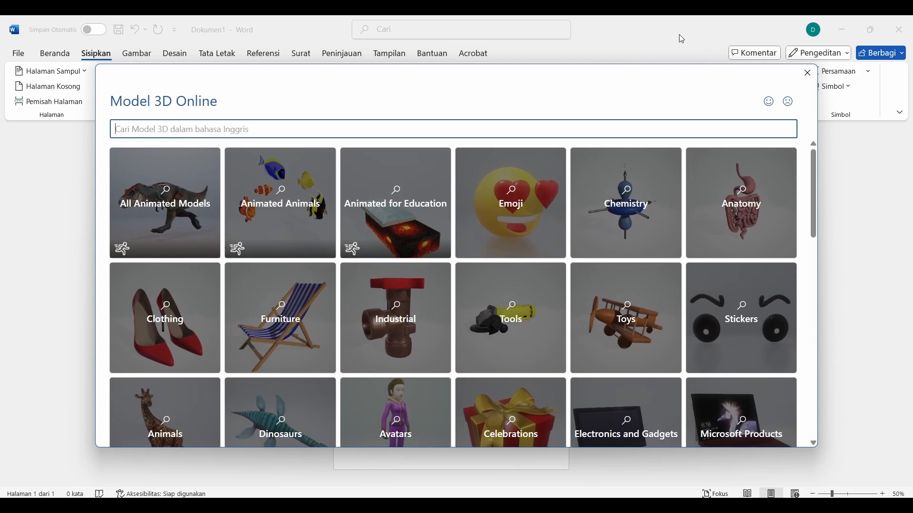
left_click(808, 79)
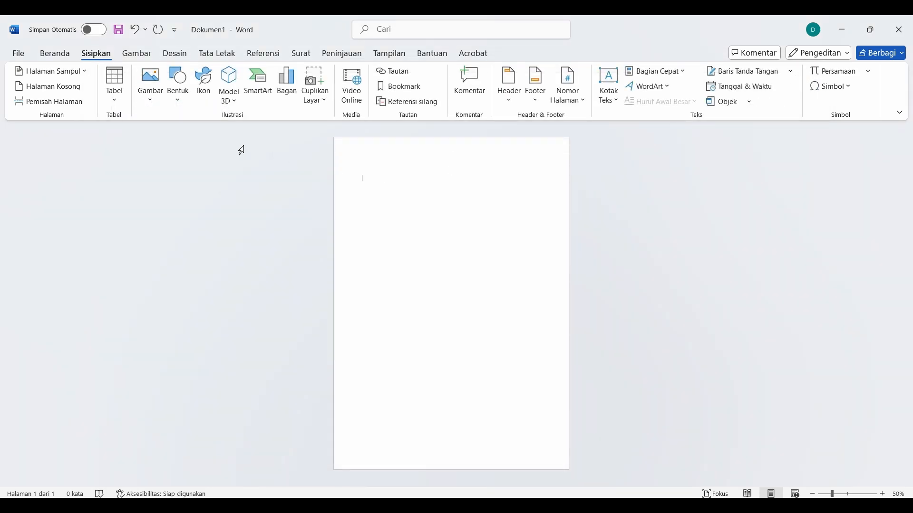
Step: View the Cycle and Relationship SmartArt layouts and close the graphic chooser without inserting one
left_click(256, 101)
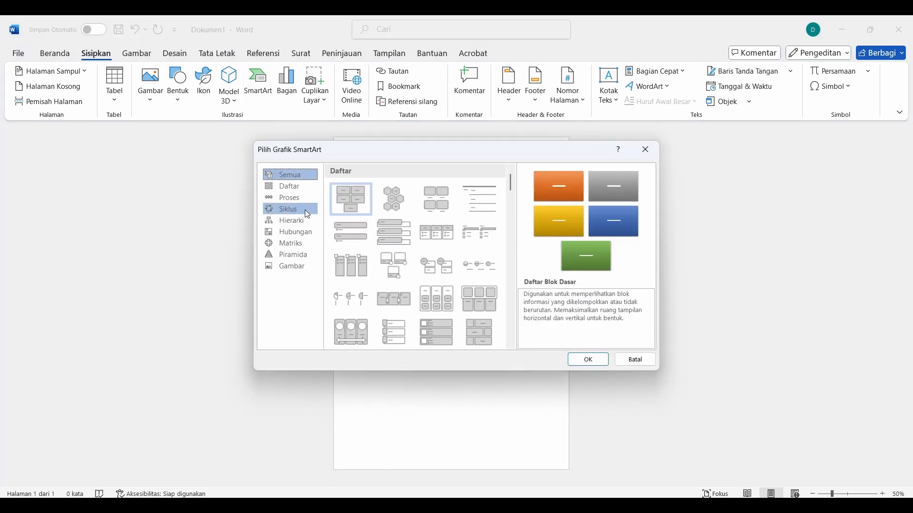
left_click(304, 209)
left_click(291, 232)
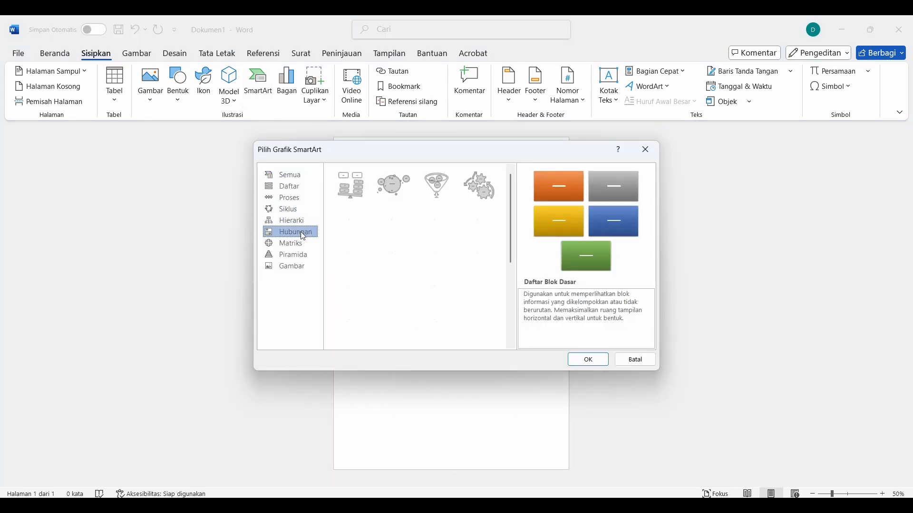
left_click(645, 150)
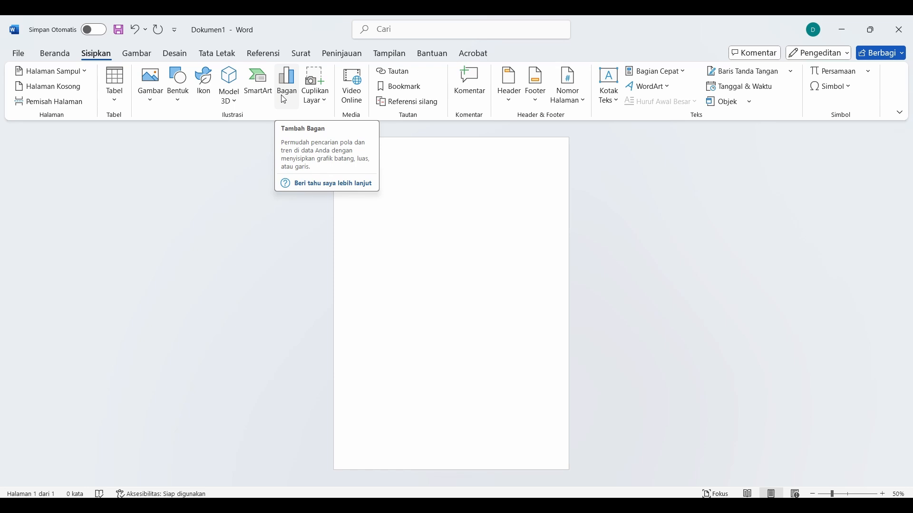
Step: Preview the pie, bar, line and column chart types, insert a clustered column chart with its sample data, and delete it again
left_click(283, 100)
left_click(294, 182)
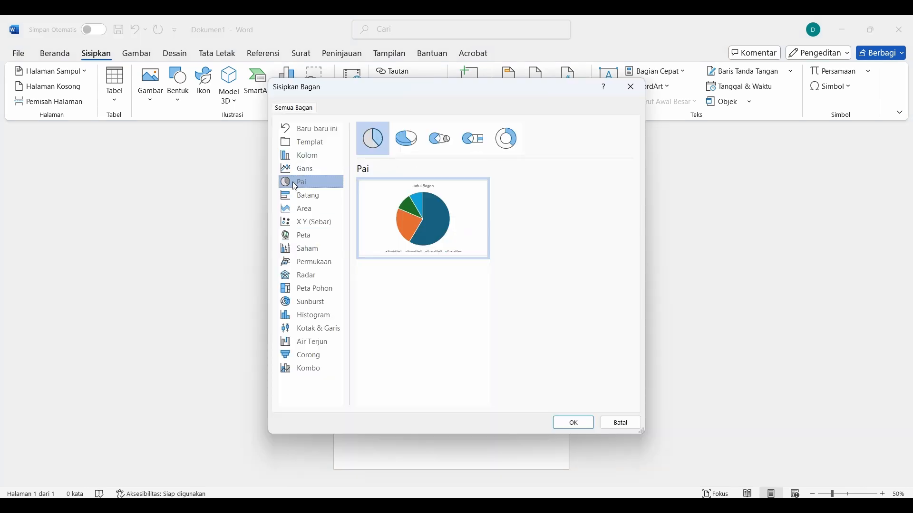
left_click(306, 197)
mouse_move(373, 223)
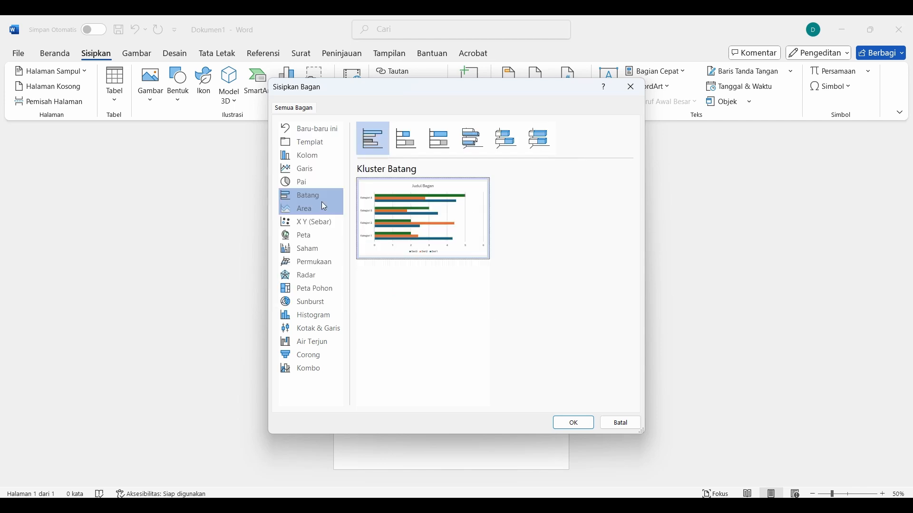
left_click(303, 170)
left_click(311, 153)
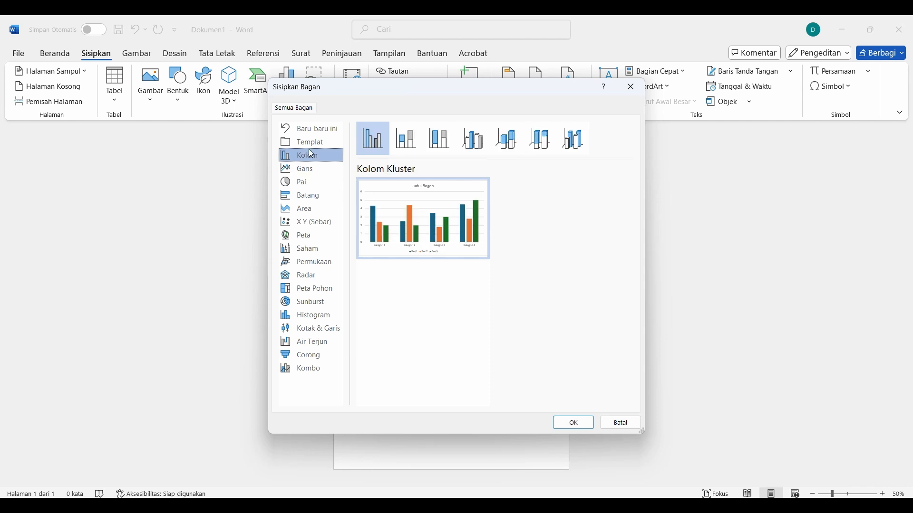
left_click(572, 423)
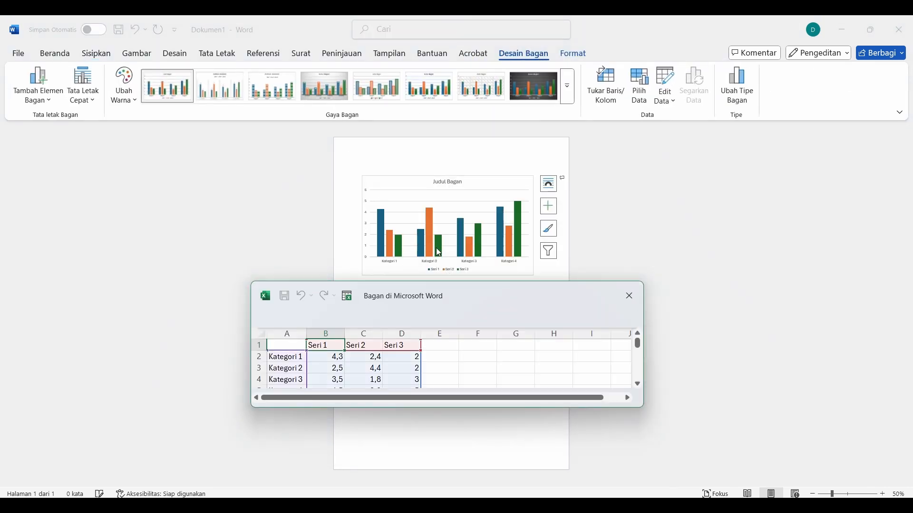
left_click(627, 294)
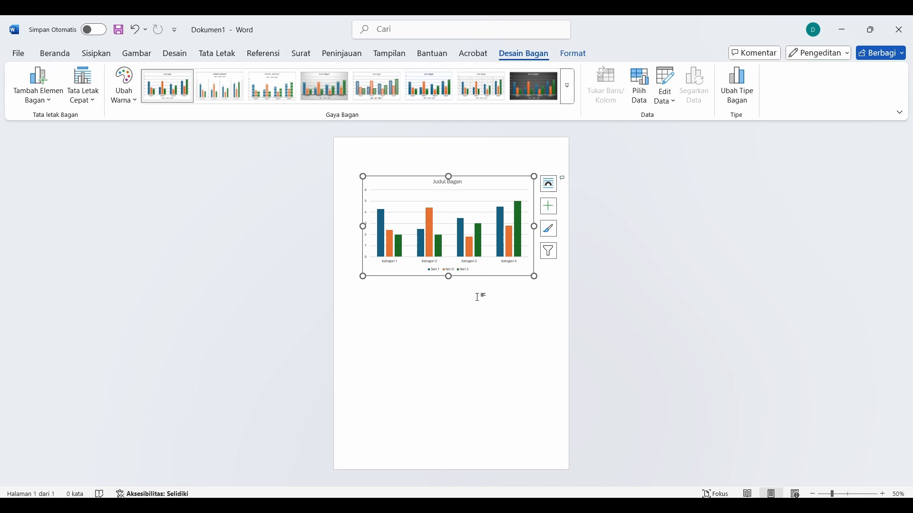
key("Delete")
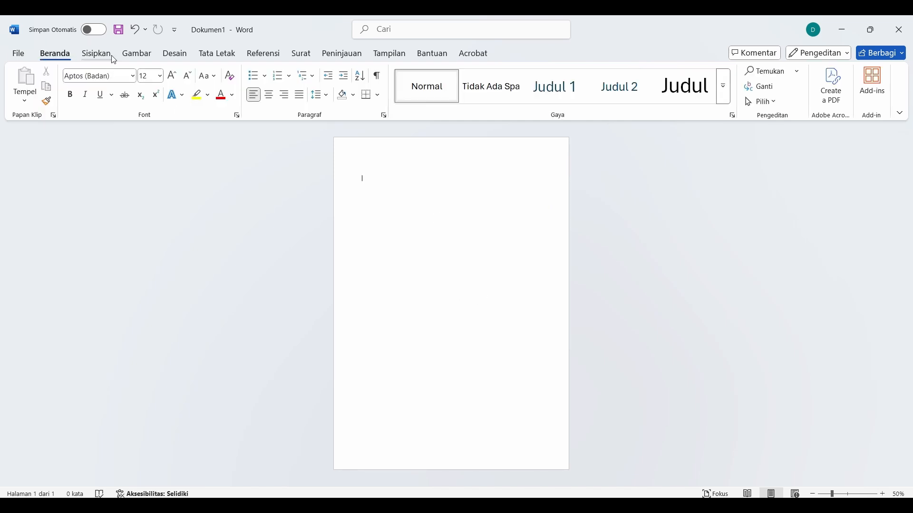
Step: Insert a screen clipping of the VALORANT desktop shortcut, inspect it up close, and delete the picture again
left_click(97, 54)
left_click(322, 101)
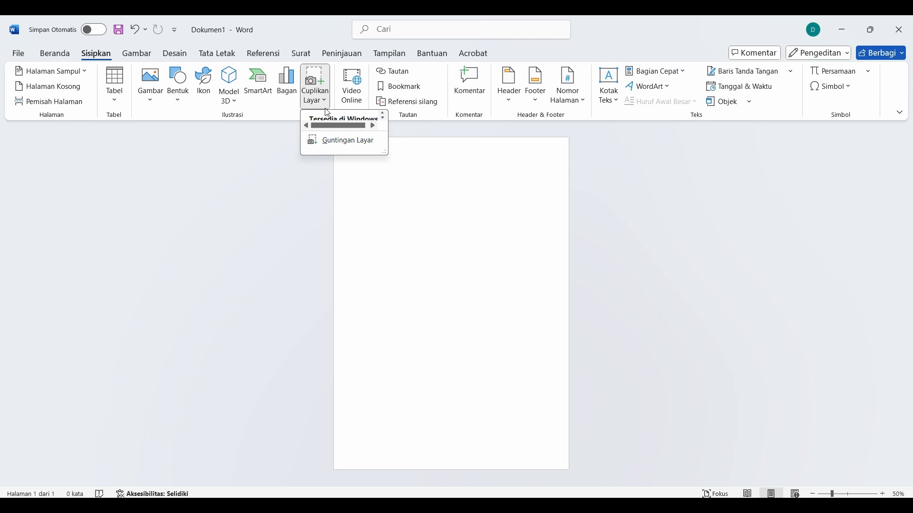
left_click(452, 267)
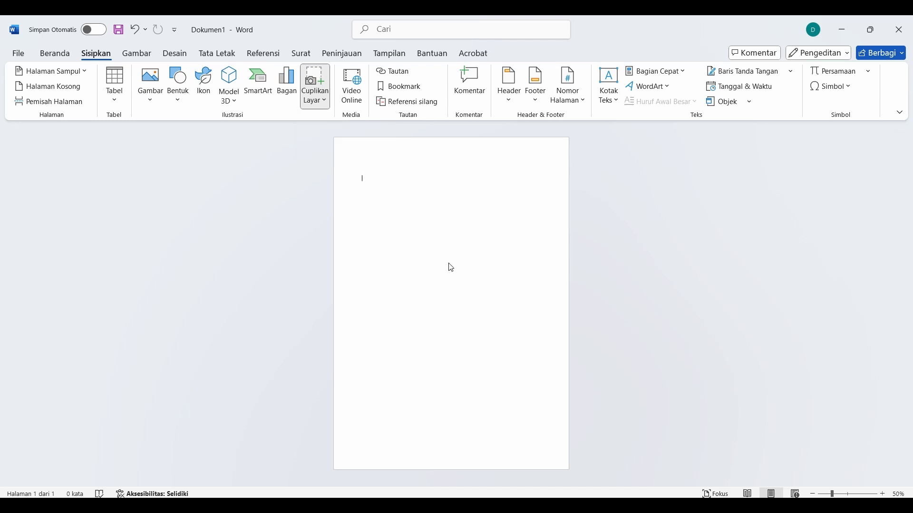
left_click(314, 100)
left_click(323, 100)
left_click(323, 100)
left_click(336, 147)
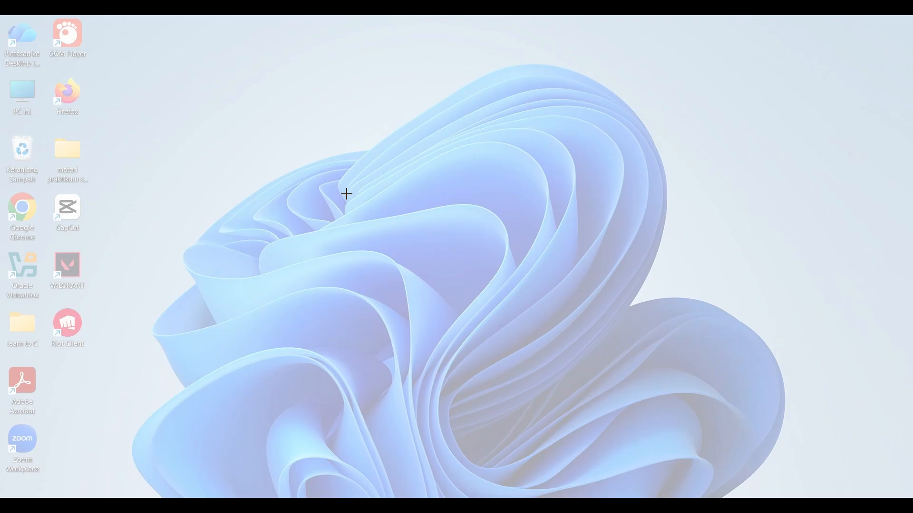
left_click_drag(53, 251, 84, 291)
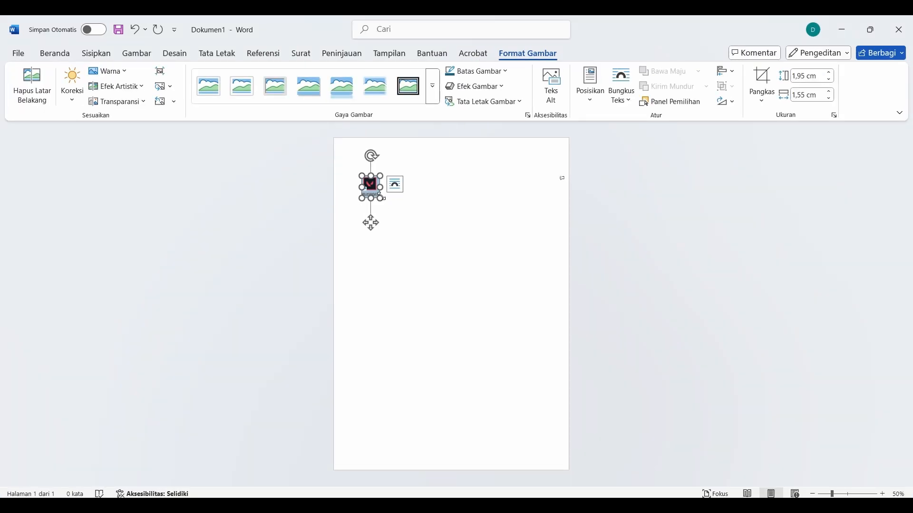
scroll(368, 179, "up", 3, "ctrl")
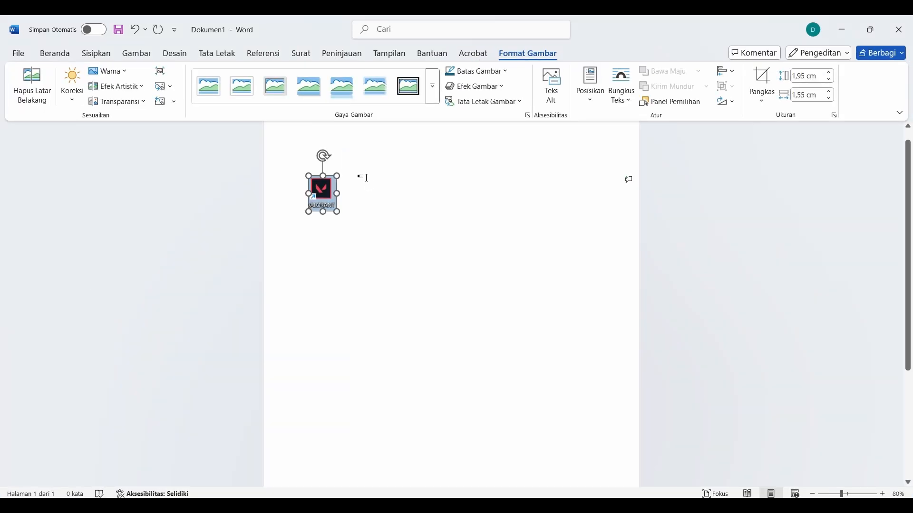
scroll(366, 177, "up", 2, "ctrl")
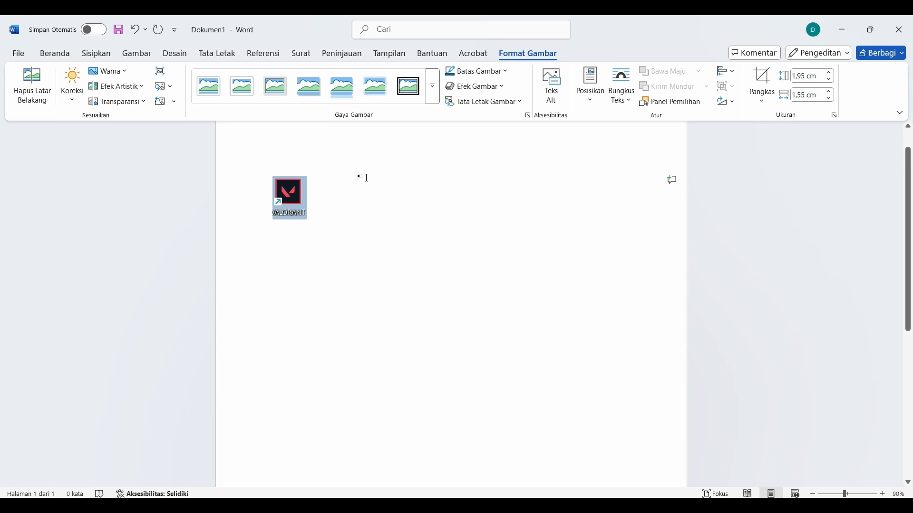
scroll(367, 177, "down", 4, "ctrl")
key("Delete")
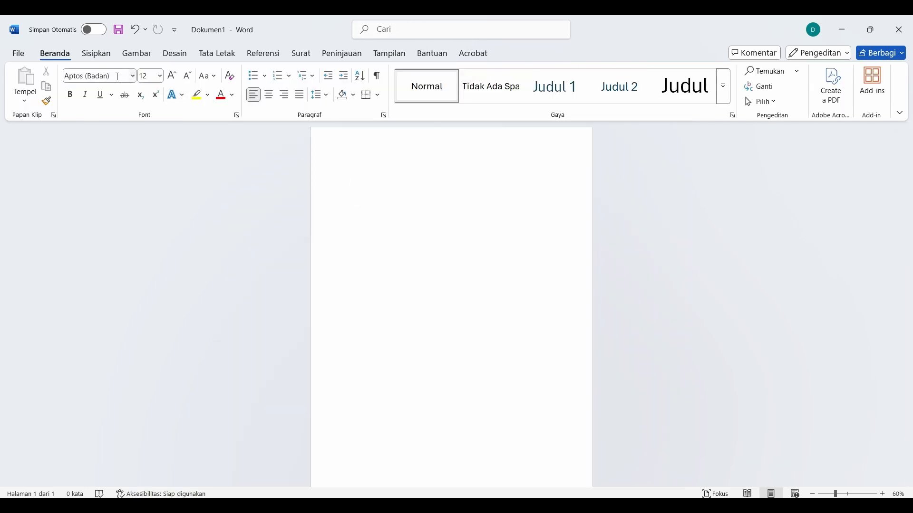
left_click(97, 56)
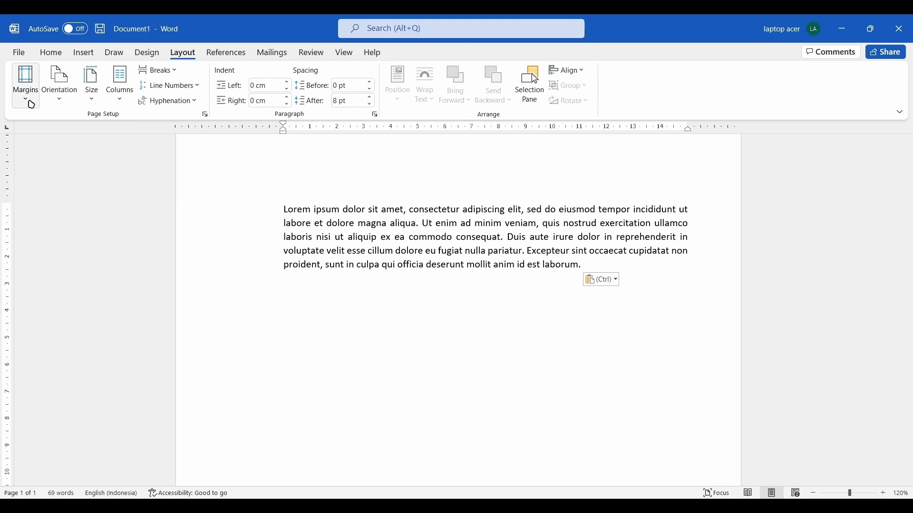
Step: Apply the Moderate page margins to the Lorem ipsum document, and switch the margins to the Wide preset
left_click(26, 88)
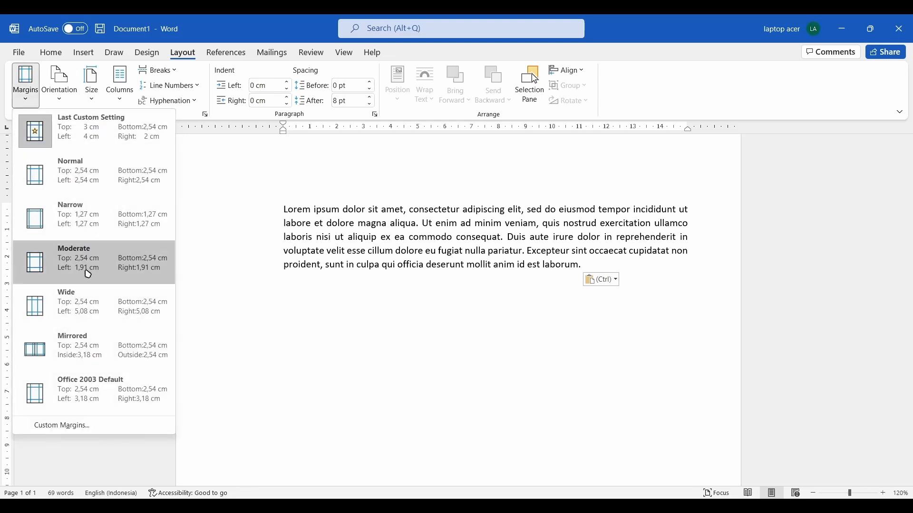
left_click(88, 275)
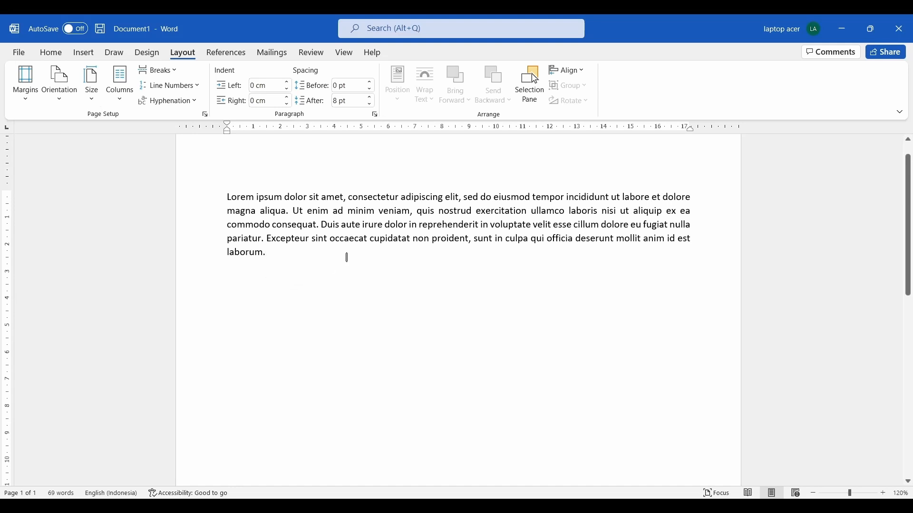
left_click(36, 87)
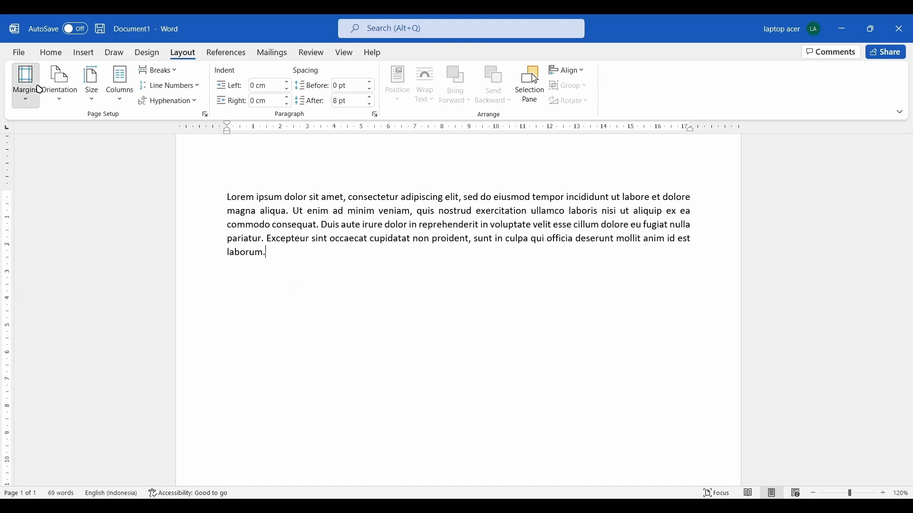
left_click(53, 321)
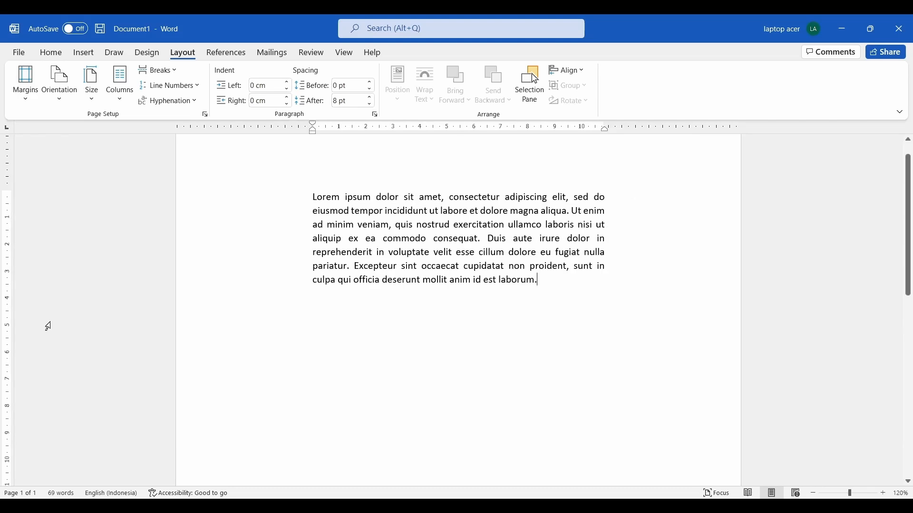
Step: Apply the Mirrored margins preset to the Lorem ipsum document
left_click(33, 97)
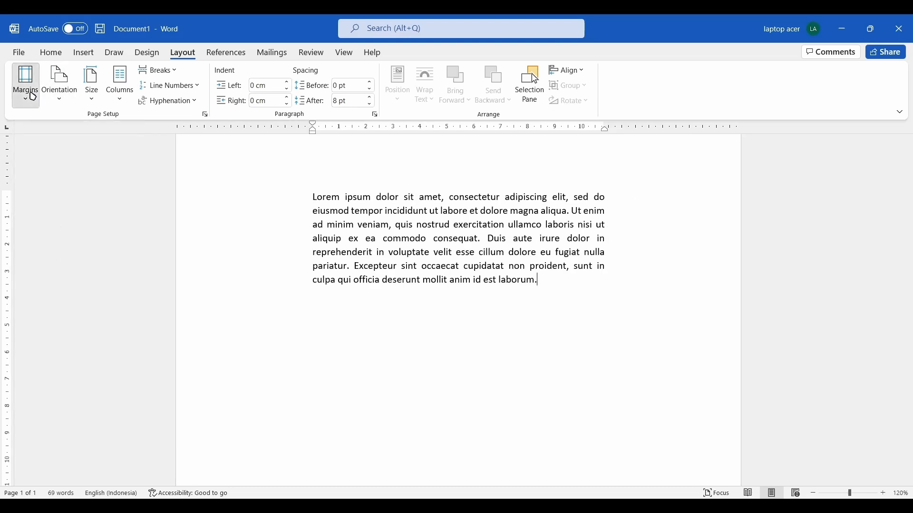
left_click(59, 338)
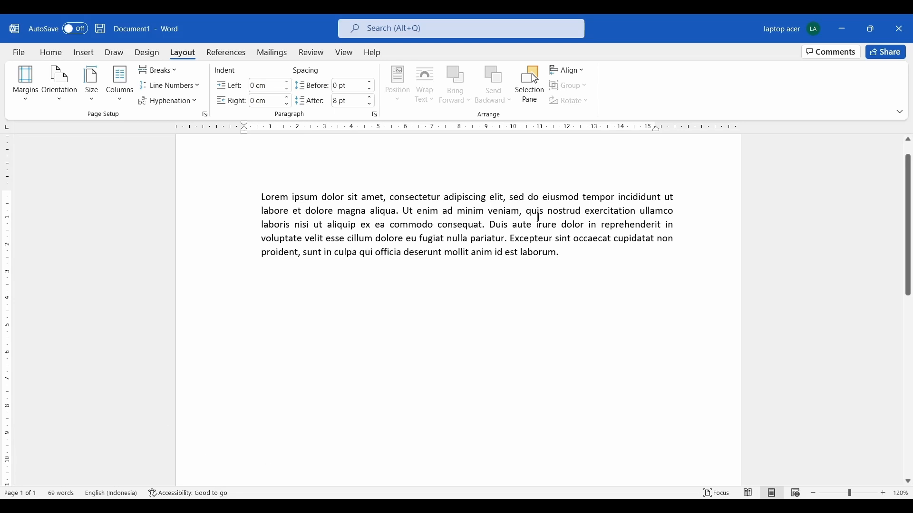
Step: Switch the page orientation to landscape and return it to portrait
left_click(71, 104)
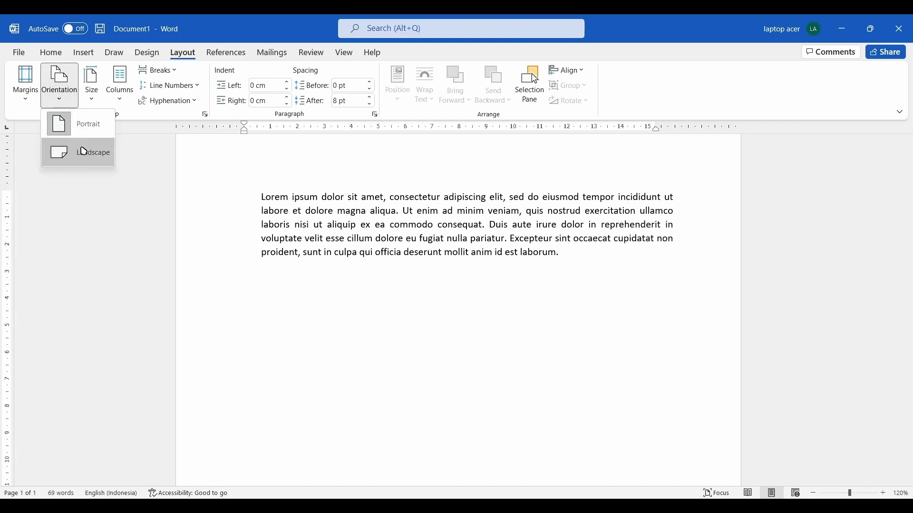
left_click(84, 151)
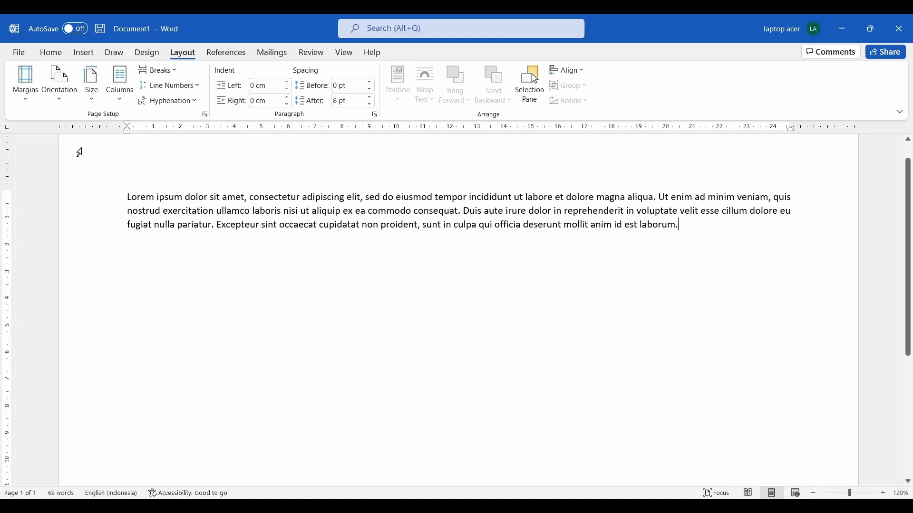
left_click(60, 104)
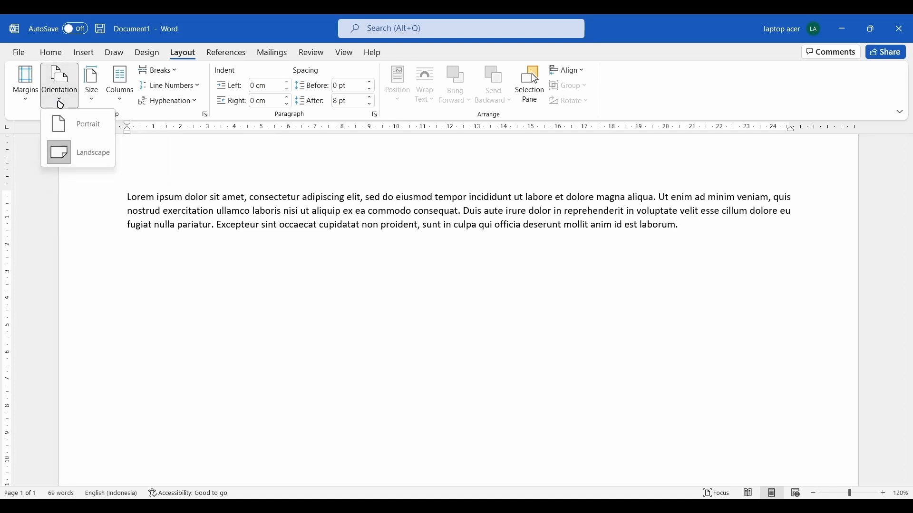
left_click(84, 128)
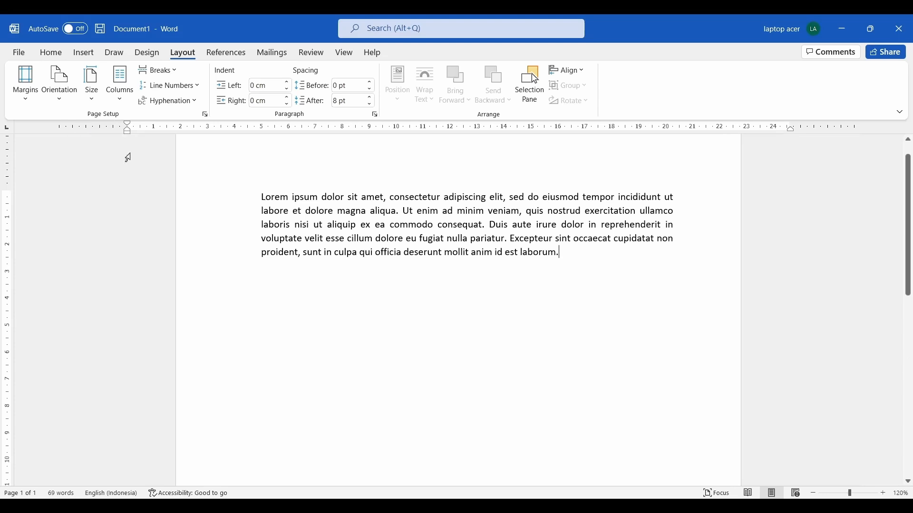
Step: Try the A3 paper size, go back to A4, and set the paper size to B4 (JIS)
scroll(291, 193, "down", 4)
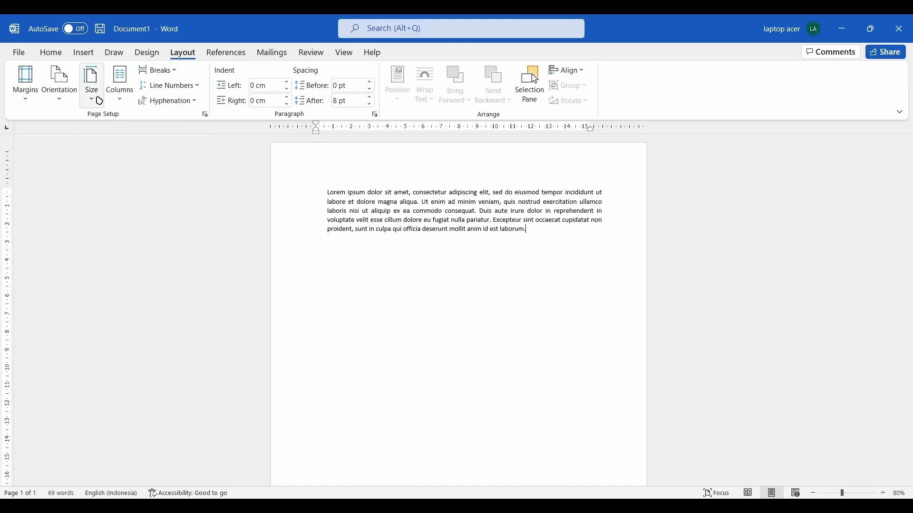
left_click(93, 94)
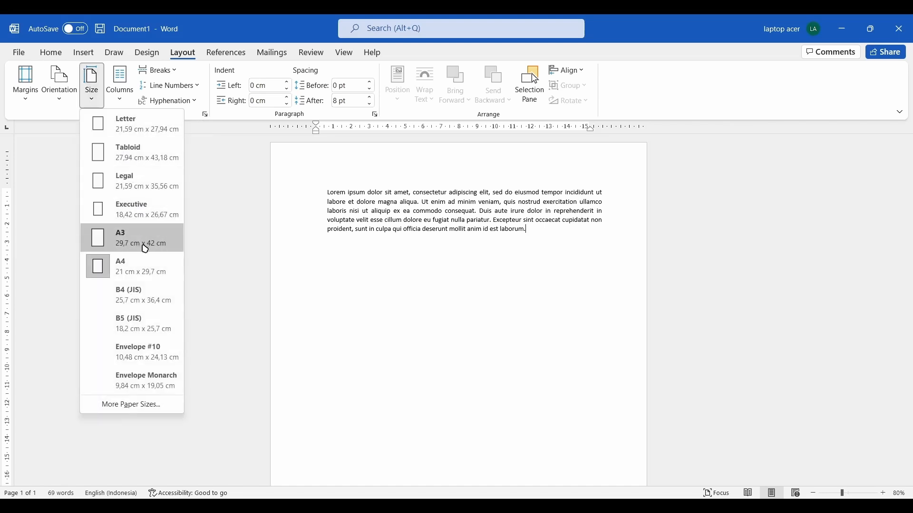
left_click(144, 238)
left_click(97, 81)
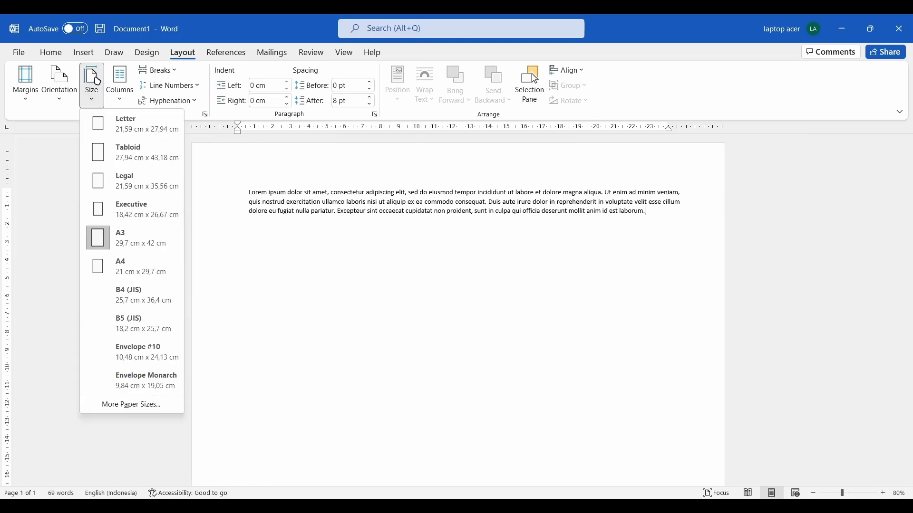
left_click(88, 276)
left_click(91, 85)
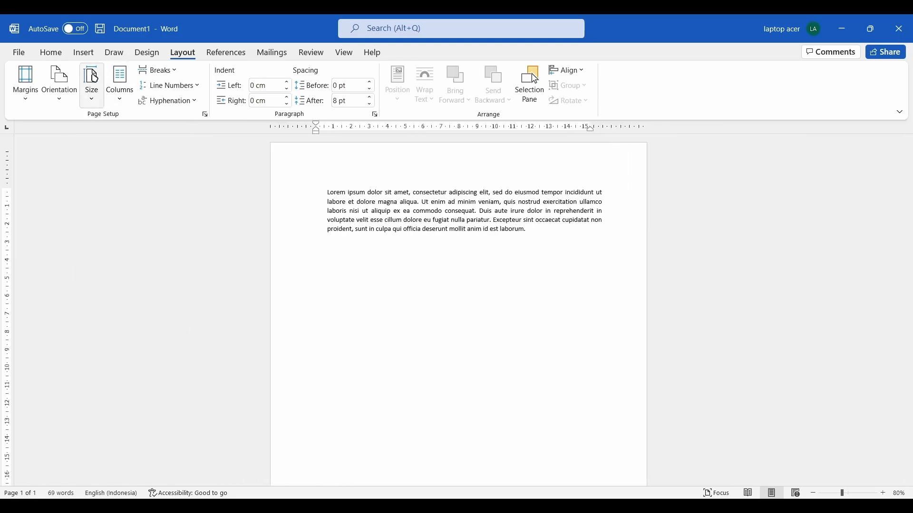
left_click(135, 303)
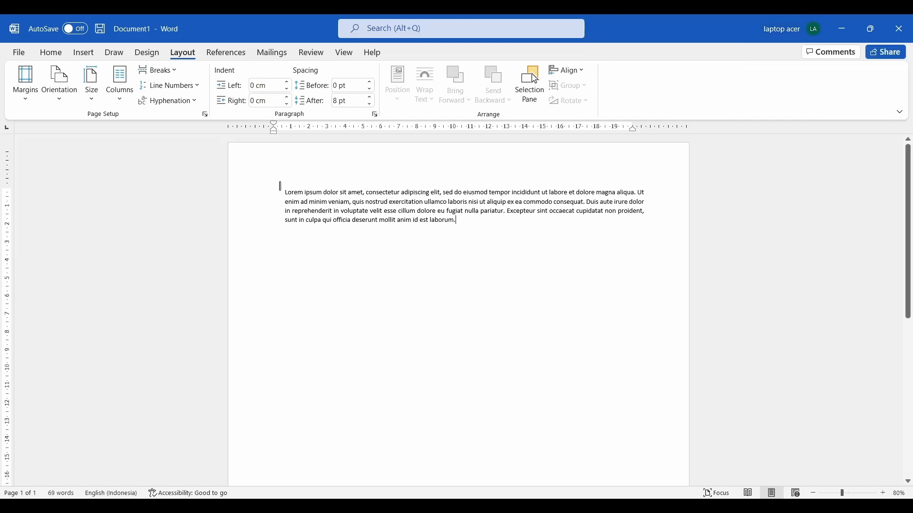
Step: Split the opening text, from "Lorem ipsum" through "commodo consequat.", into two columns
left_click_drag(280, 187, 586, 203)
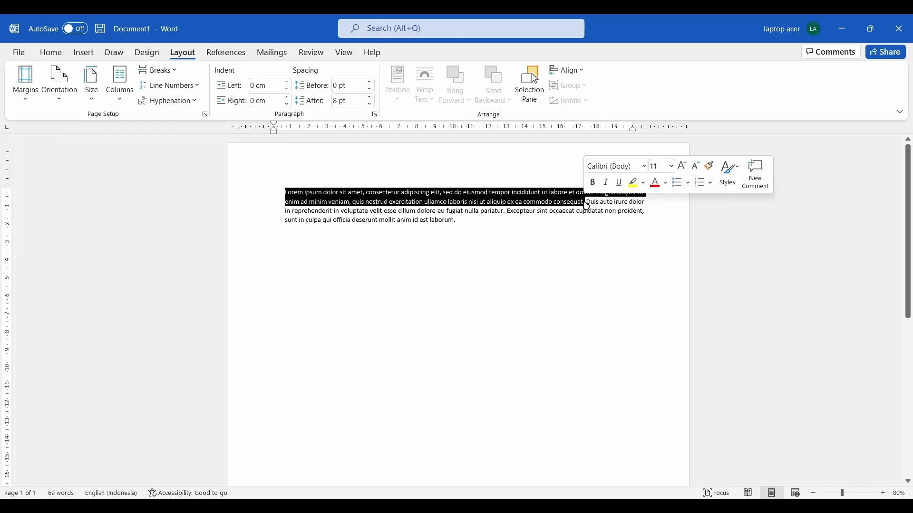
left_click(131, 92)
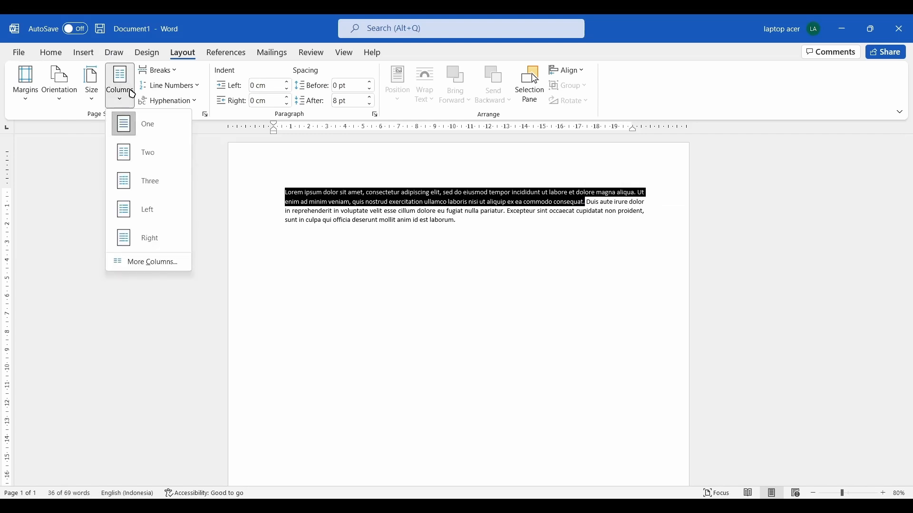
left_click(144, 153)
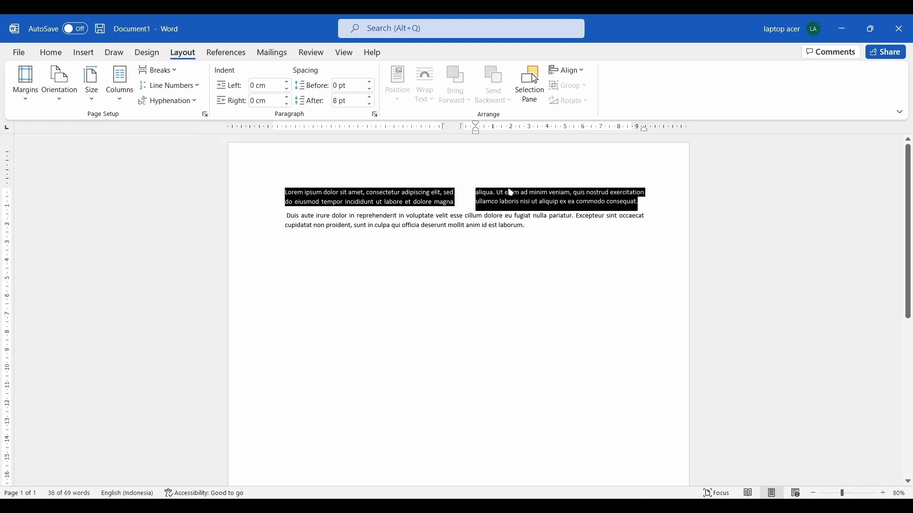
left_click(438, 224)
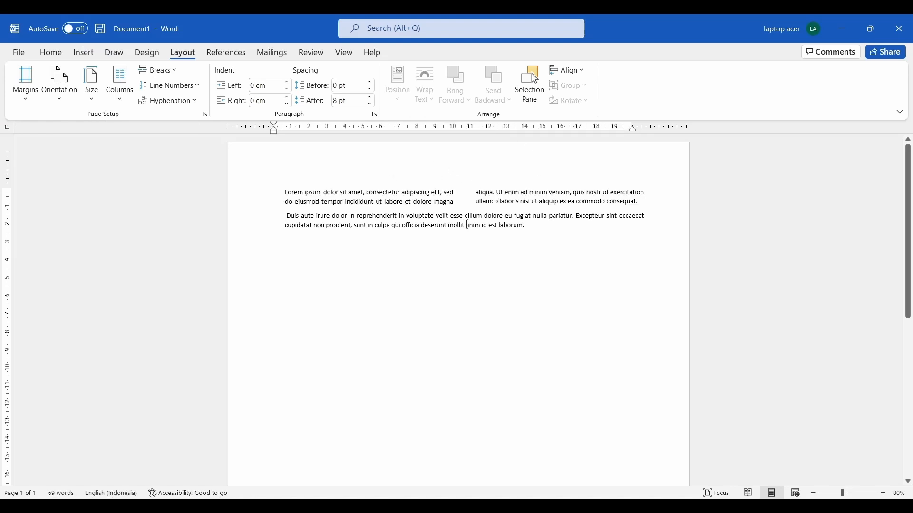
left_click(567, 288)
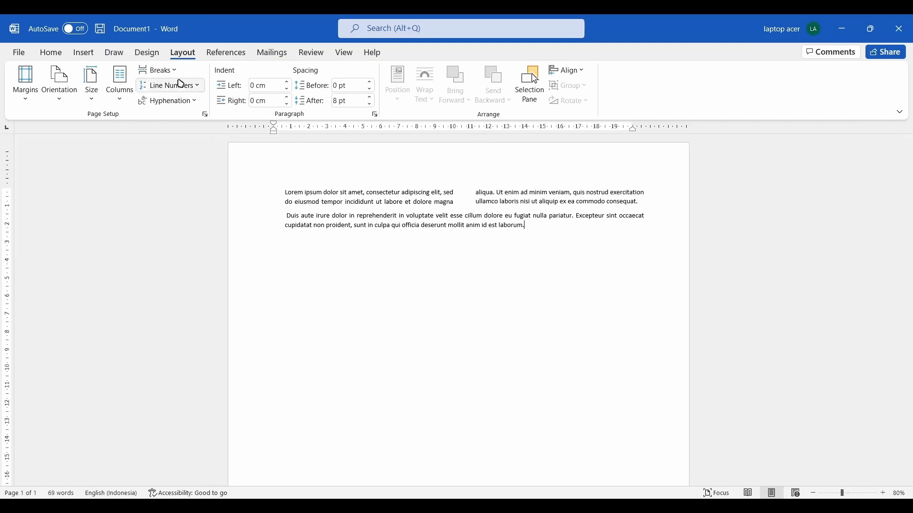
Step: Insert a Next Page section break at the end of the text and view both pages side by side
left_click(172, 71)
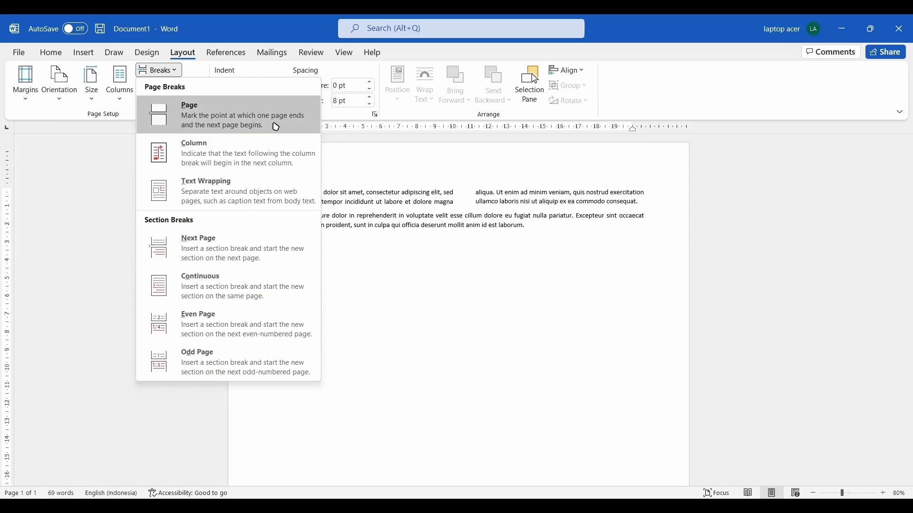
left_click(268, 242)
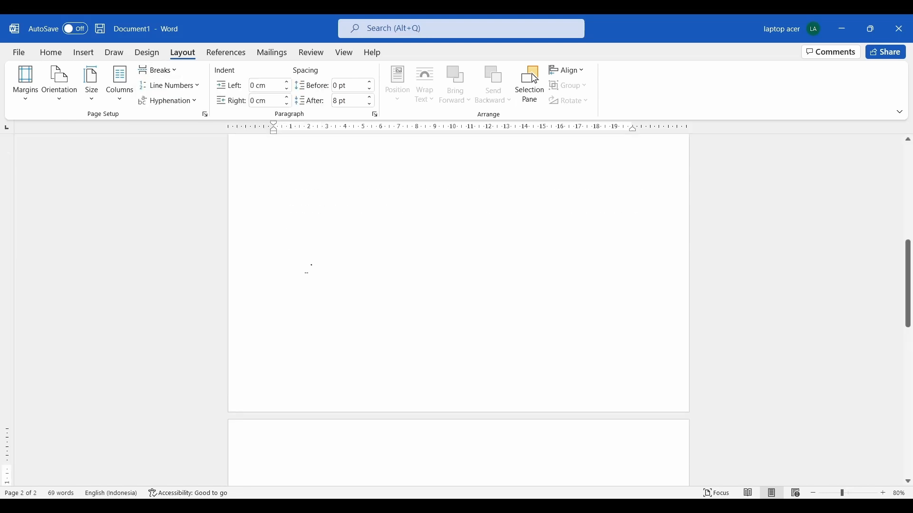
scroll(404, 320, "down", 7, "ctrl")
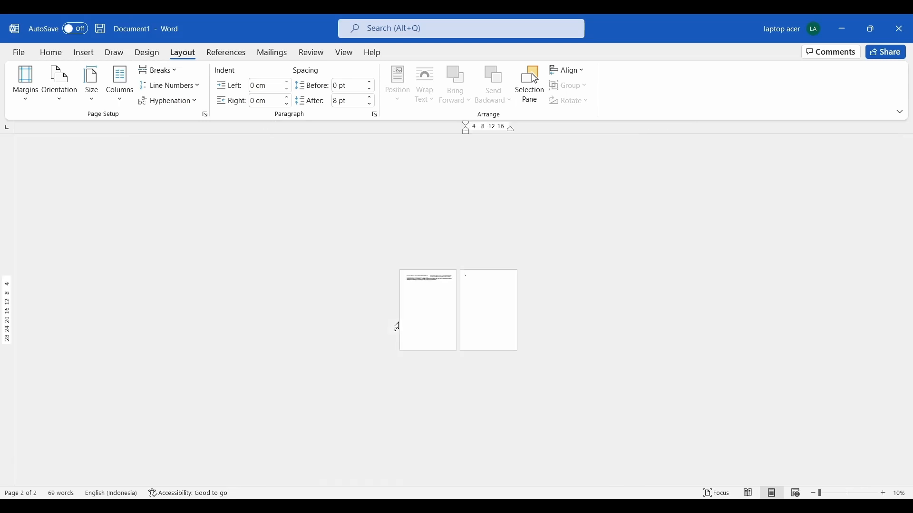
scroll(397, 327, "up", 2, "ctrl")
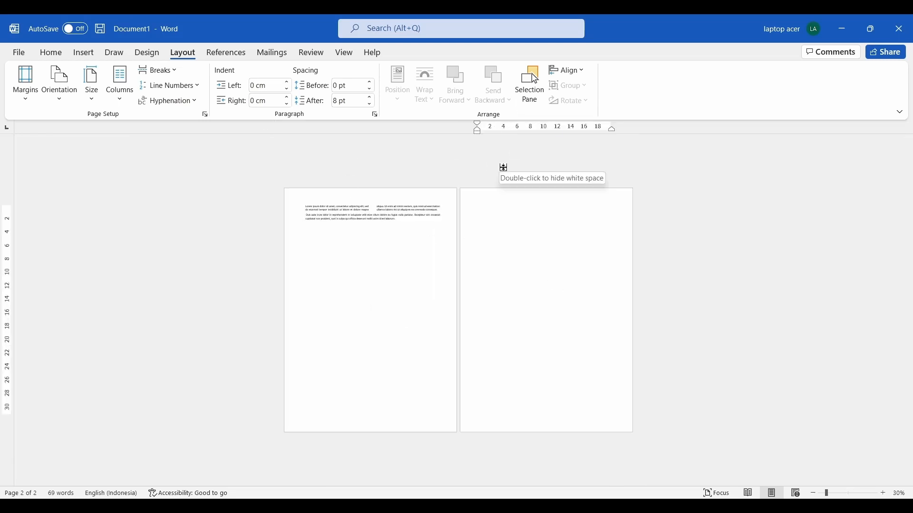
scroll(68, 260, "up", 4, "ctrl")
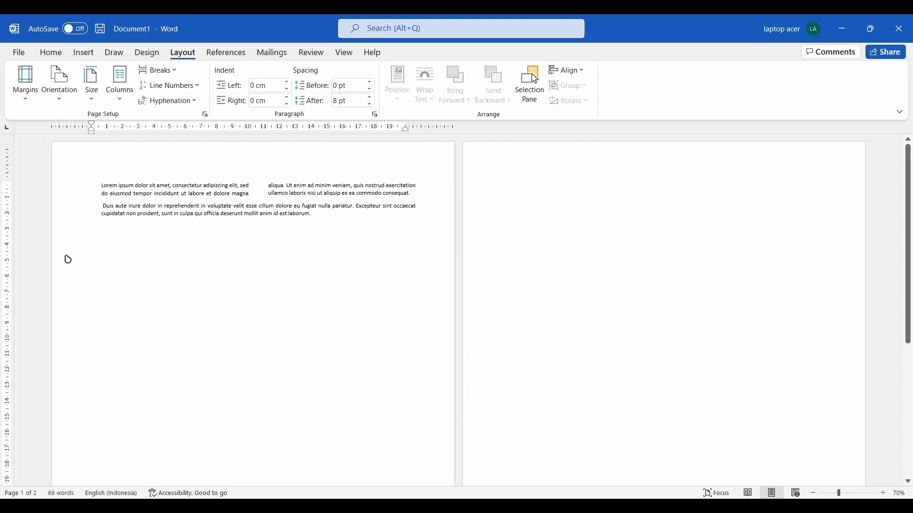
Step: Apply Continuous line numbering to all of the Lorem ipsum text on the first page
left_click(201, 91)
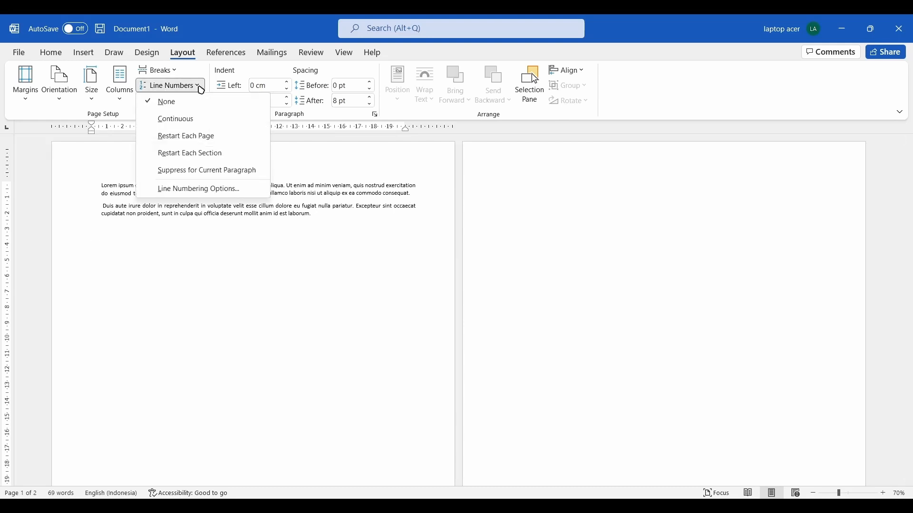
left_click(199, 87)
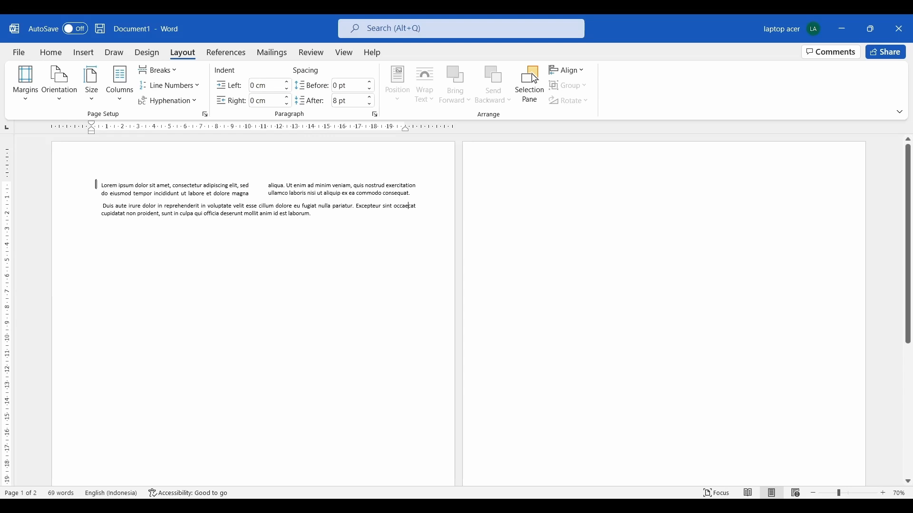
left_click_drag(111, 185, 372, 220)
left_click(179, 88)
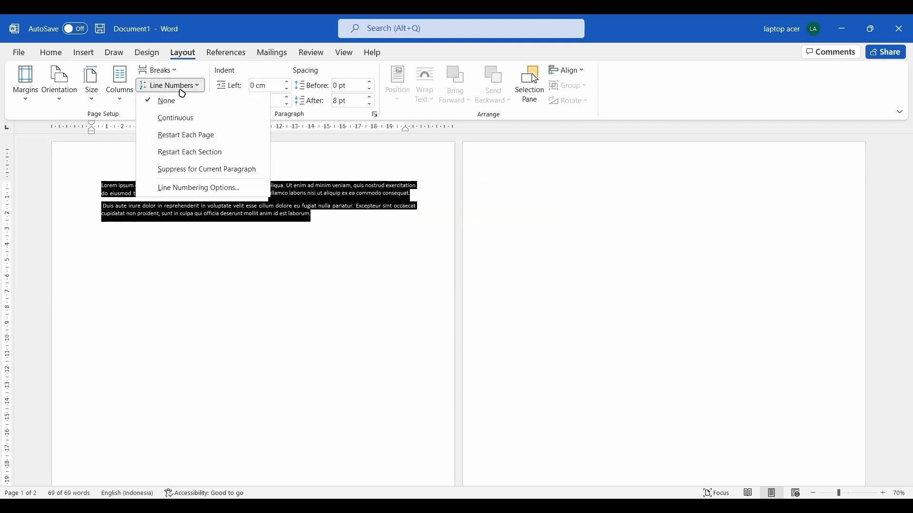
left_click(193, 122)
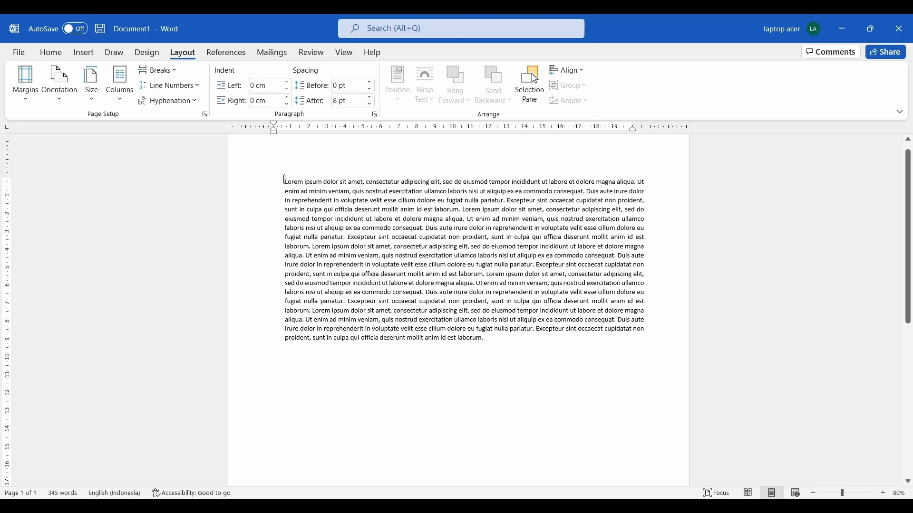
Step: Apply Automatic hyphenation to the entire extended Lorem ipsum paragraph
left_click_drag(285, 179, 503, 344)
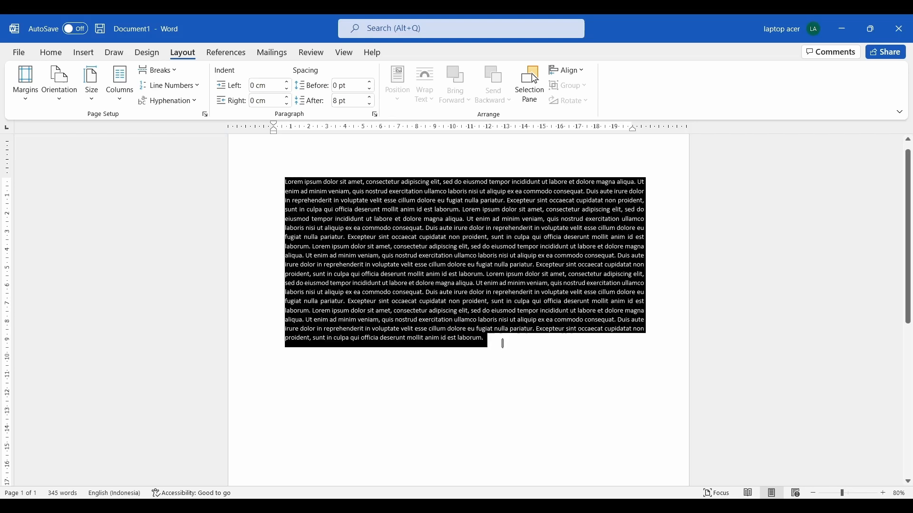
left_click(166, 101)
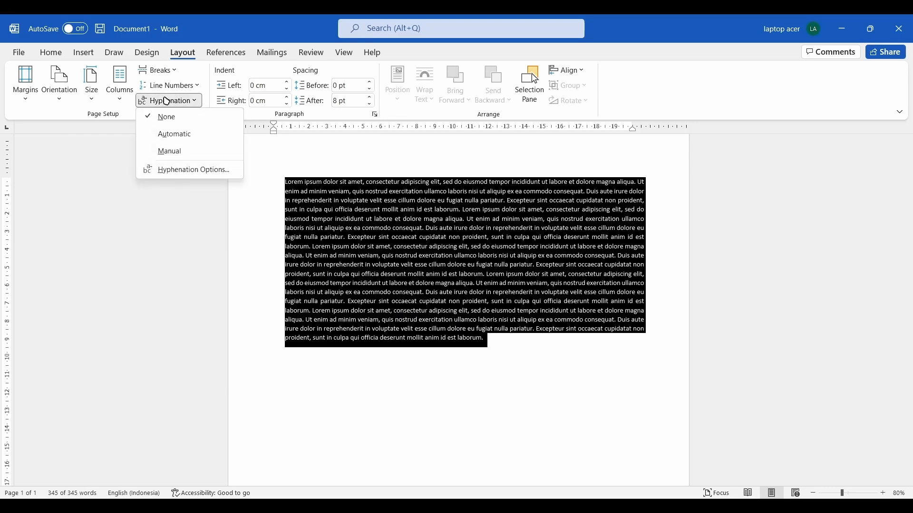
left_click(188, 136)
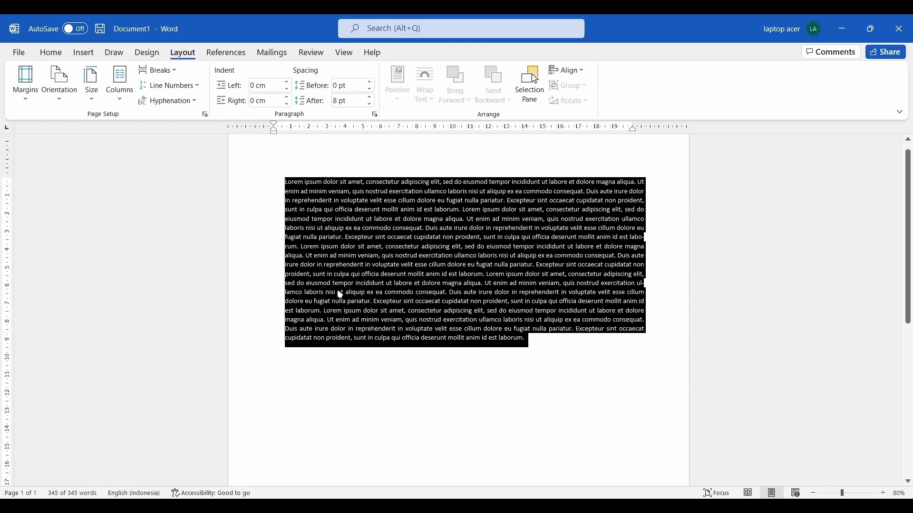
left_click(375, 327)
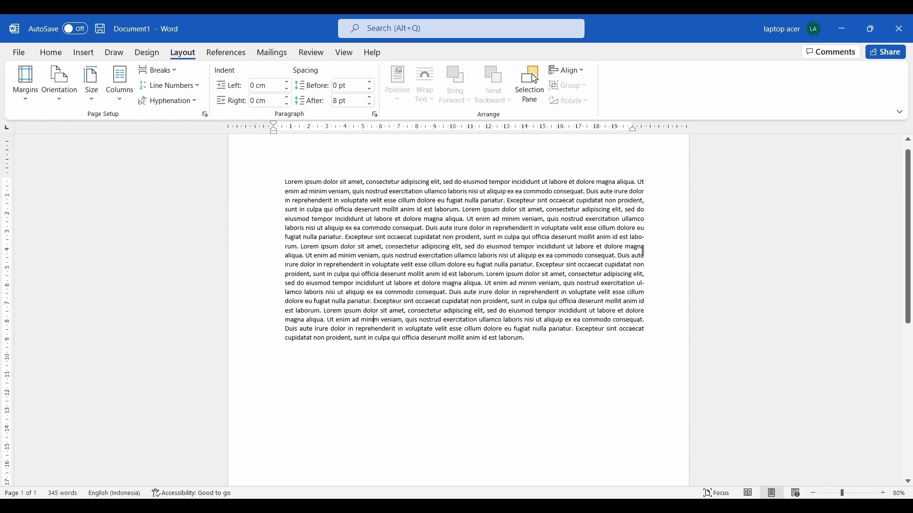